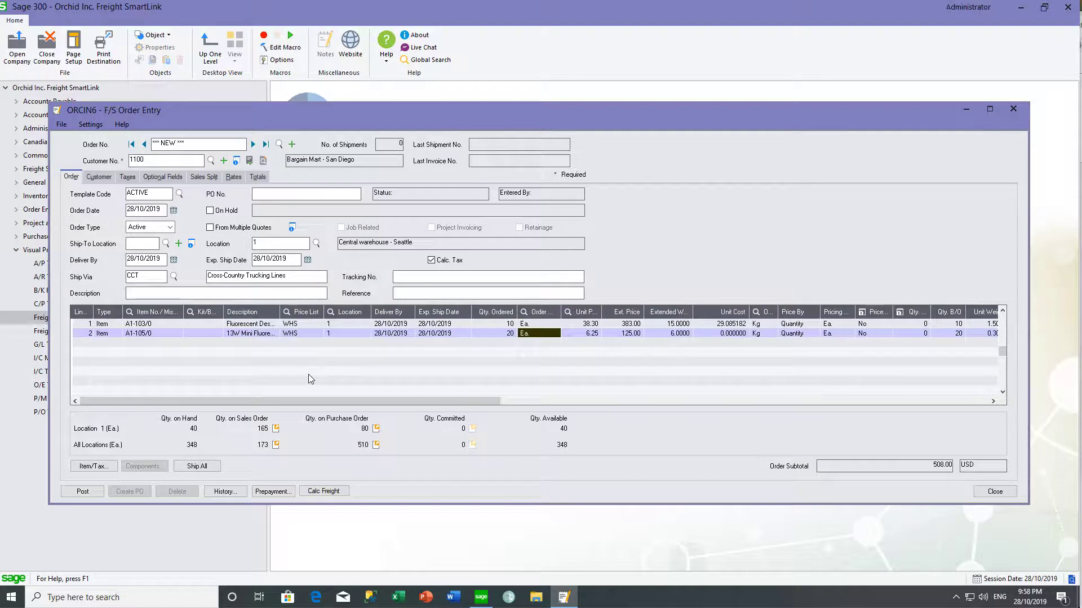
Calculate the freight for the new order and select the #FREIGHT line in its details
click(325, 493)
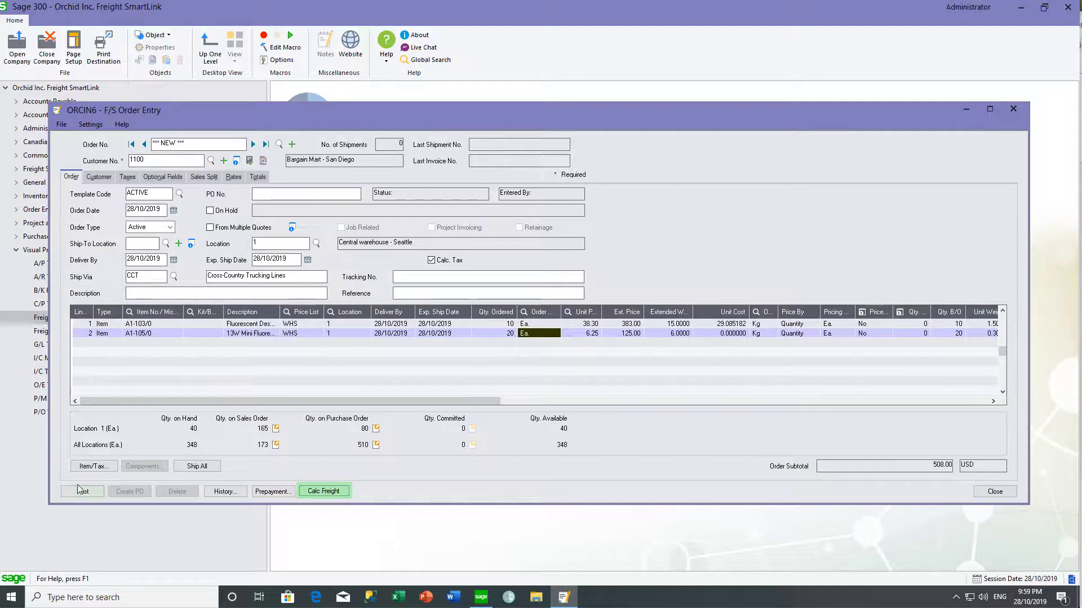
click(329, 492)
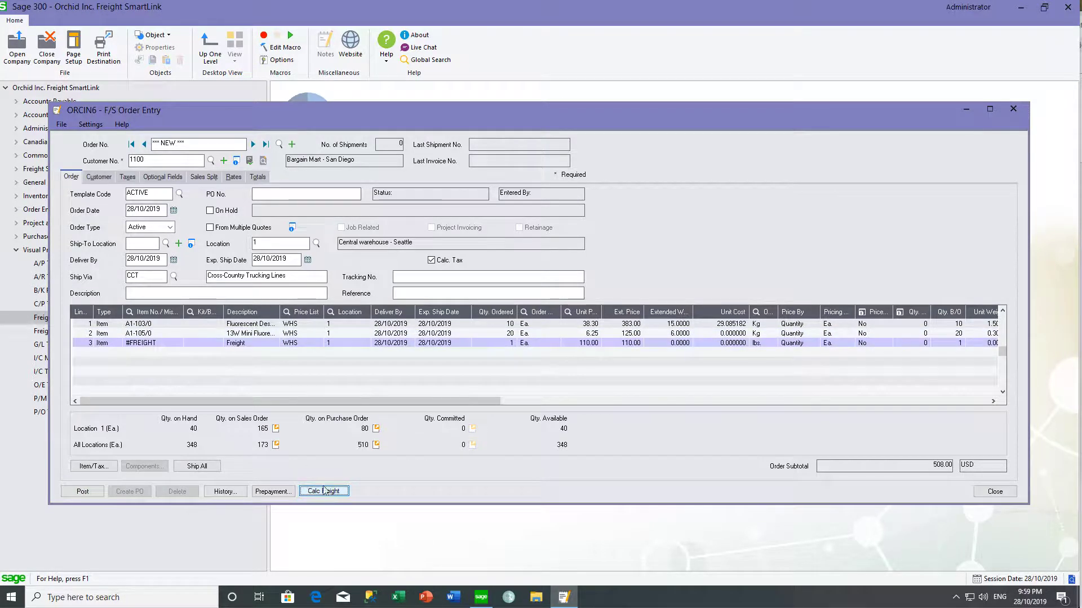
click(572, 343)
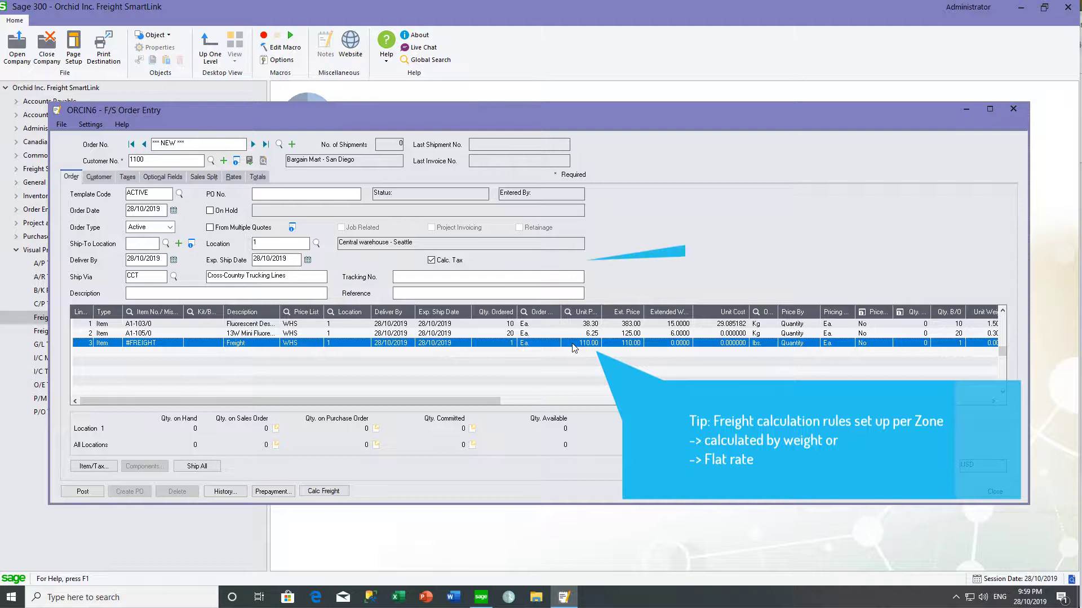
Check the order's ship-via code, the customer's ship-to locations and the zip code in the bill-to address
double_click(152, 276)
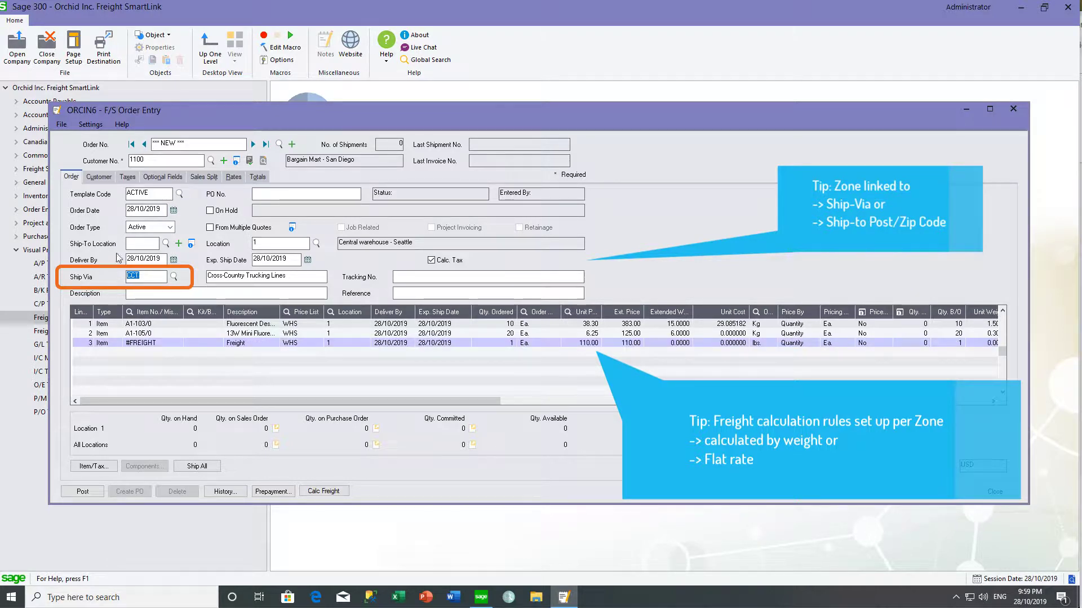
click(165, 244)
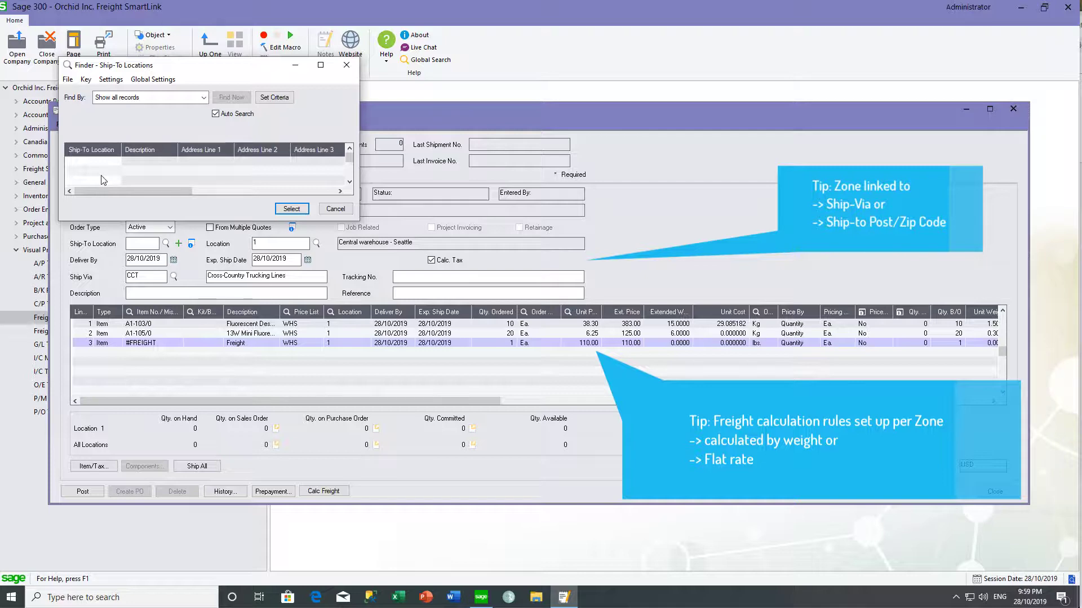
click(335, 211)
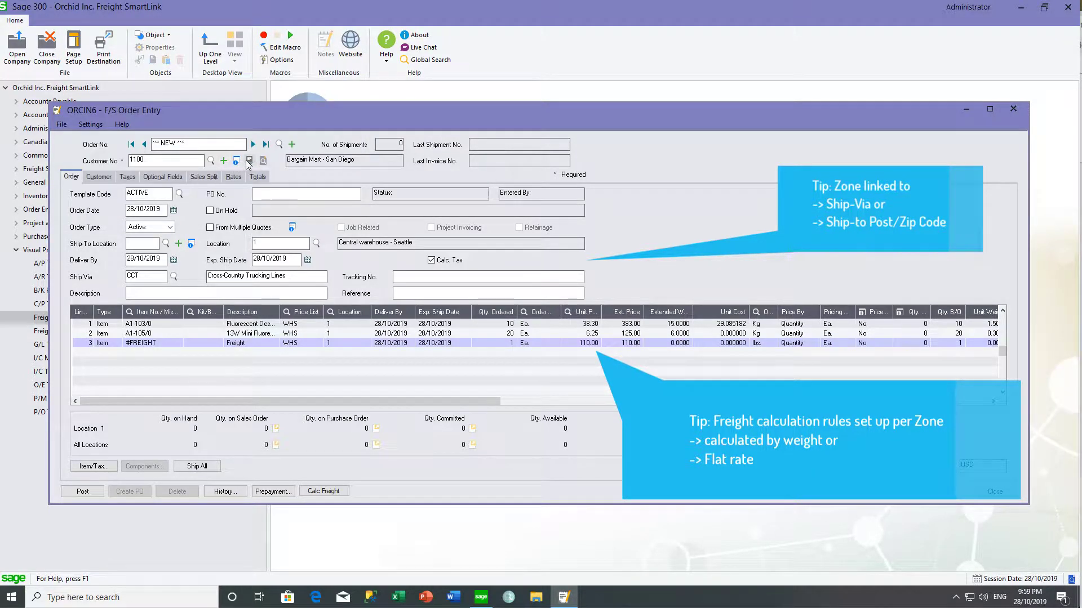
click(236, 160)
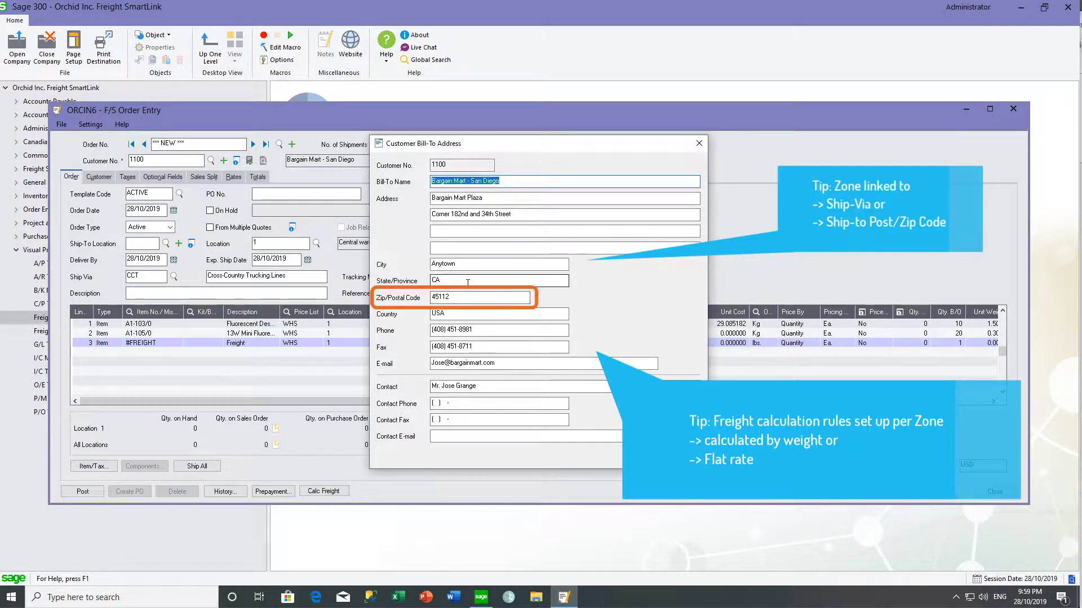
key(Escape)
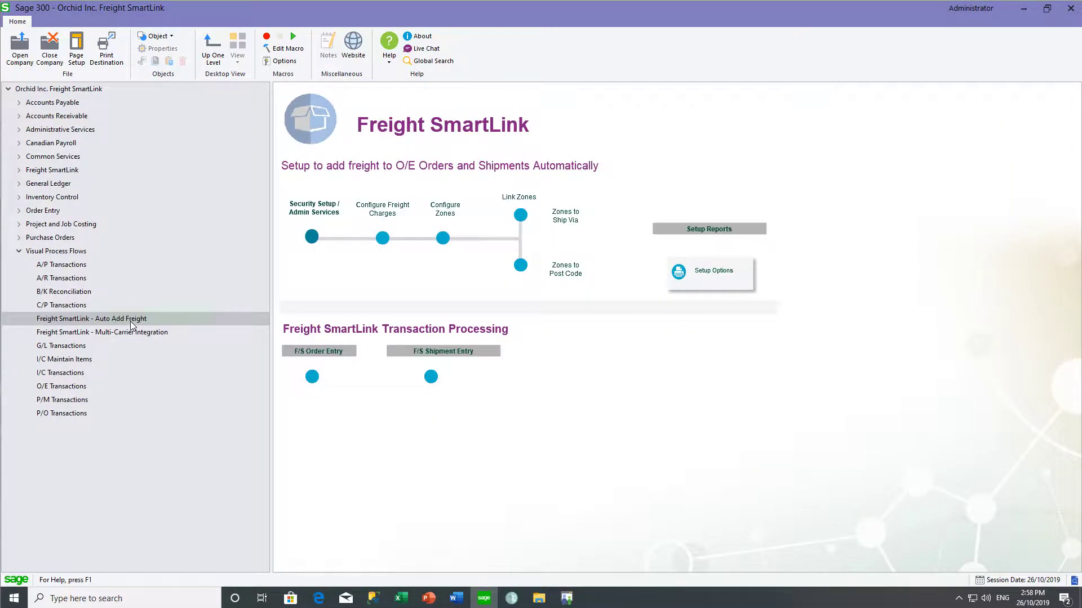
Open the freight charges configuration from the Freight SmartLink Auto Add Freight process flow
click(130, 319)
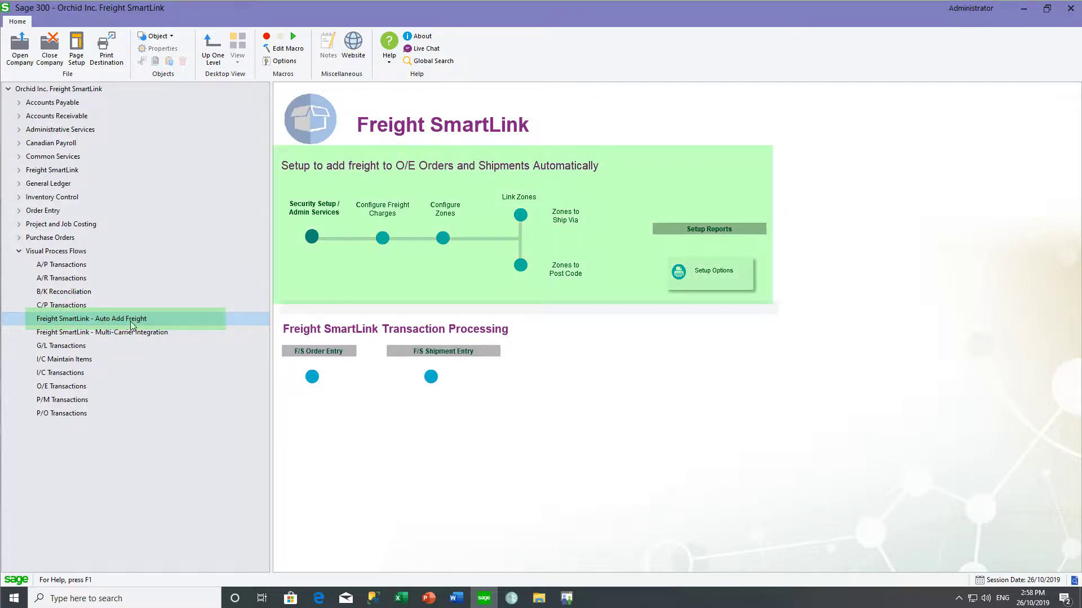
click(311, 238)
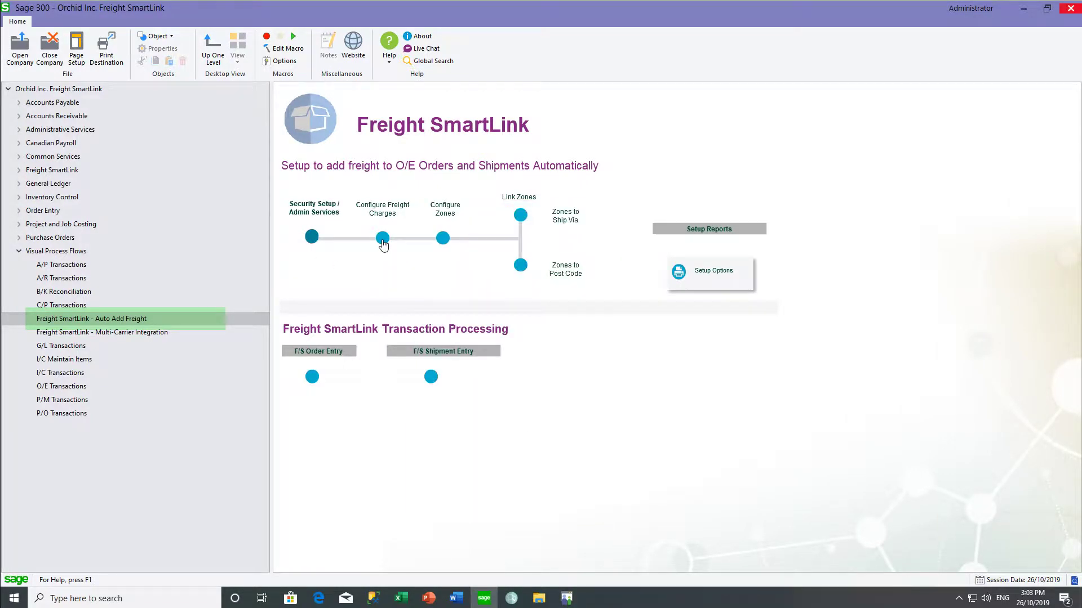
click(382, 239)
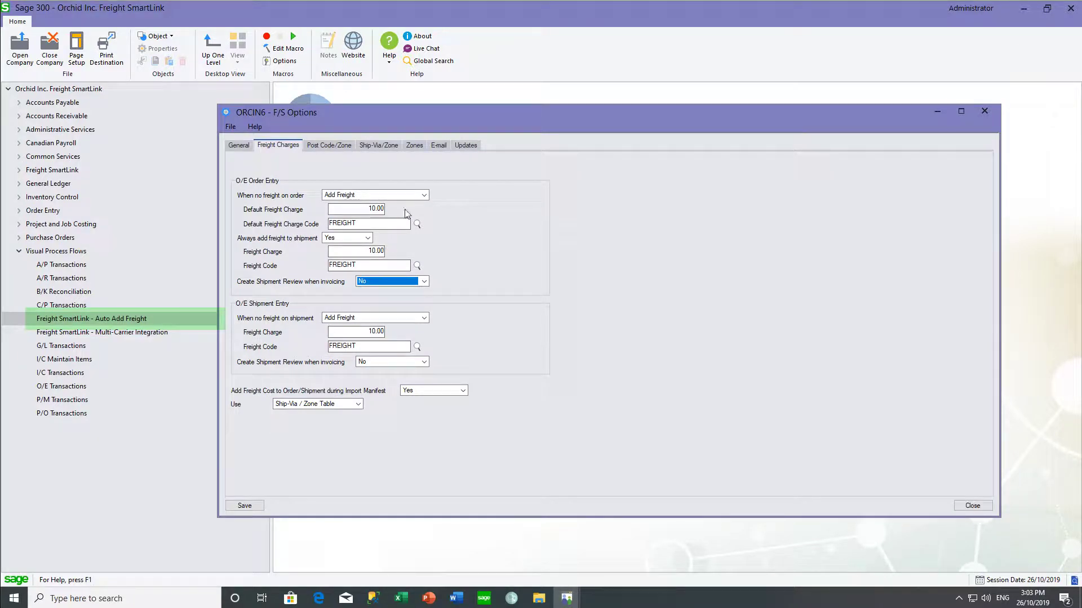
Review the choices for orders and shipments without freight and for always adding shipment freight, with Add Freight and Yes selected
click(424, 196)
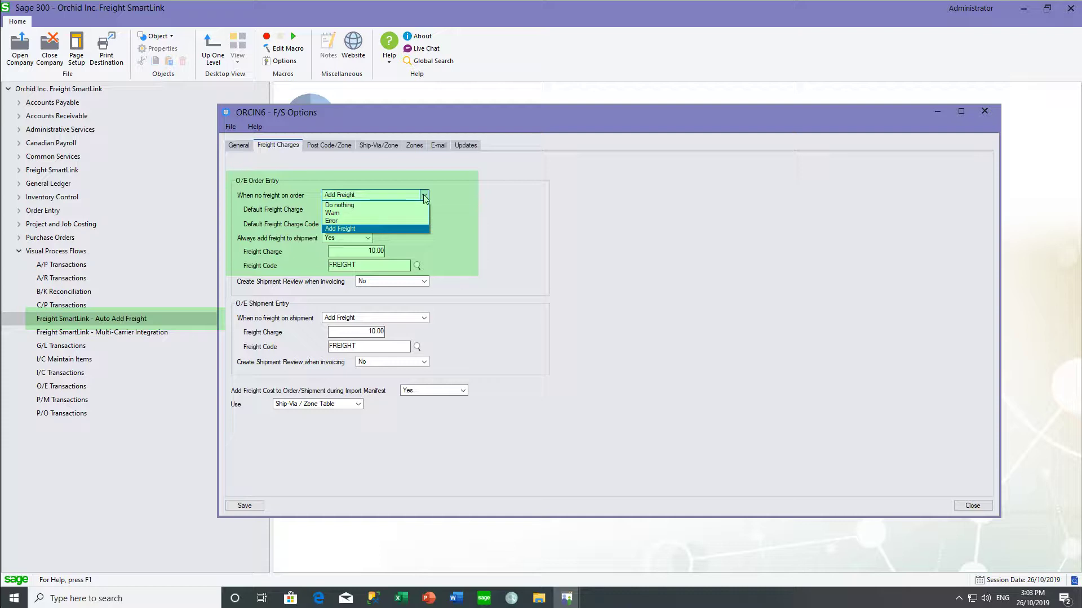
click(407, 228)
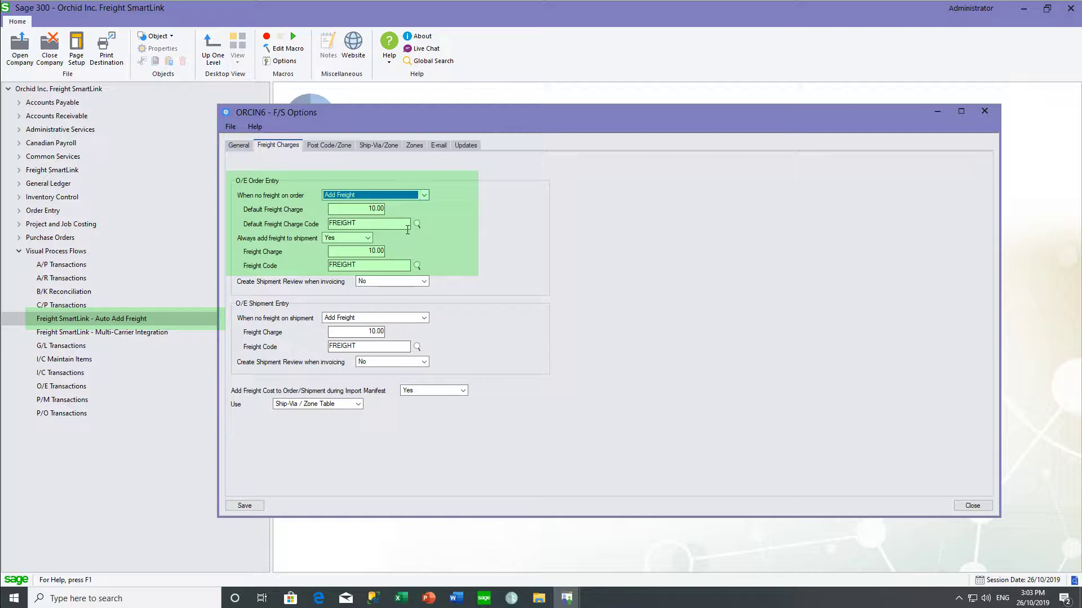
click(367, 239)
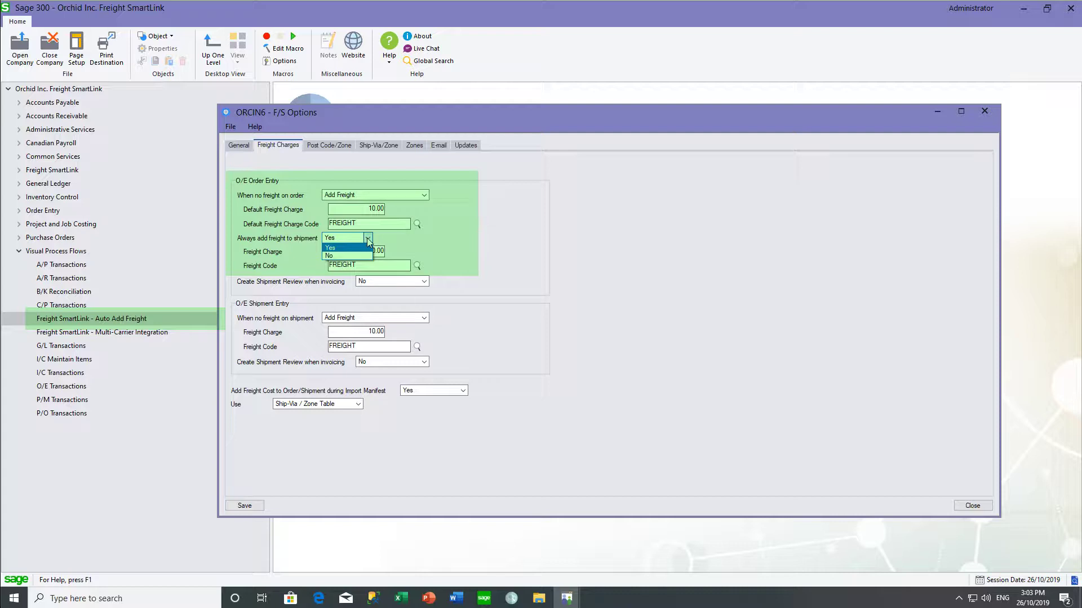
click(366, 238)
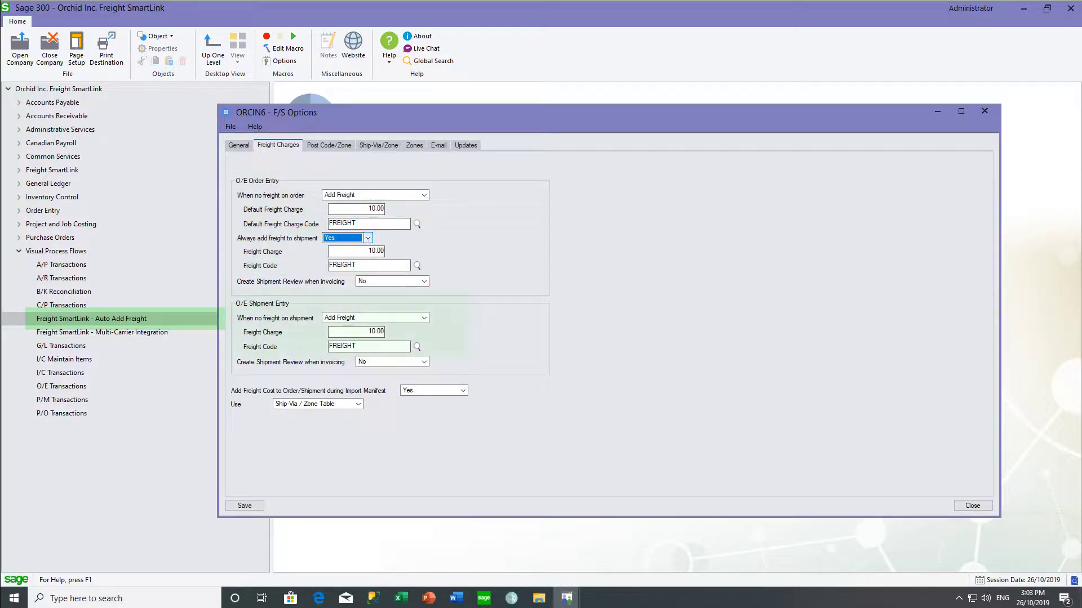
click(424, 318)
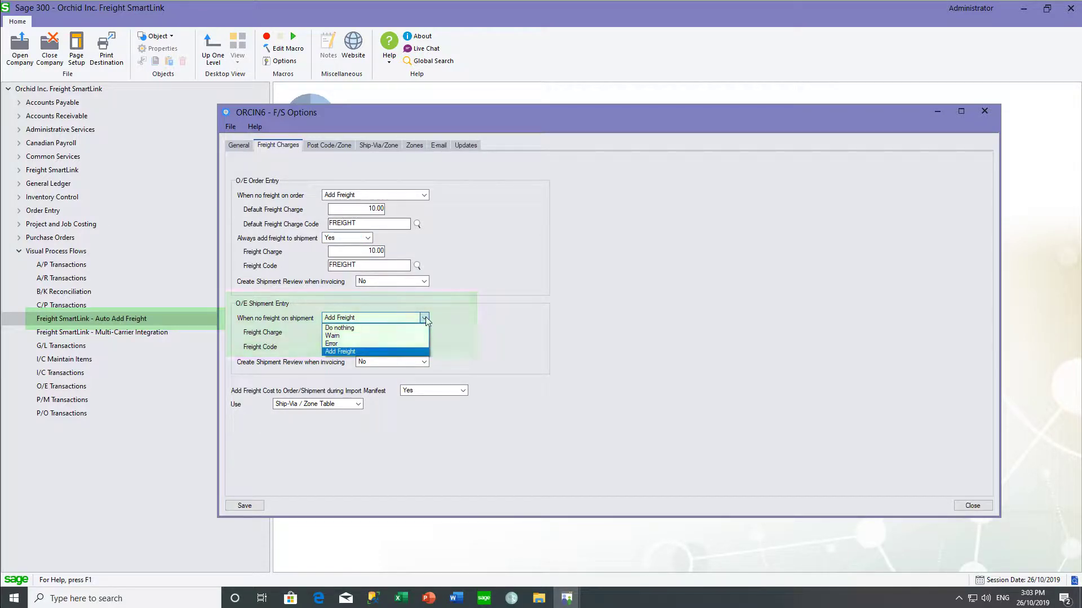
click(425, 317)
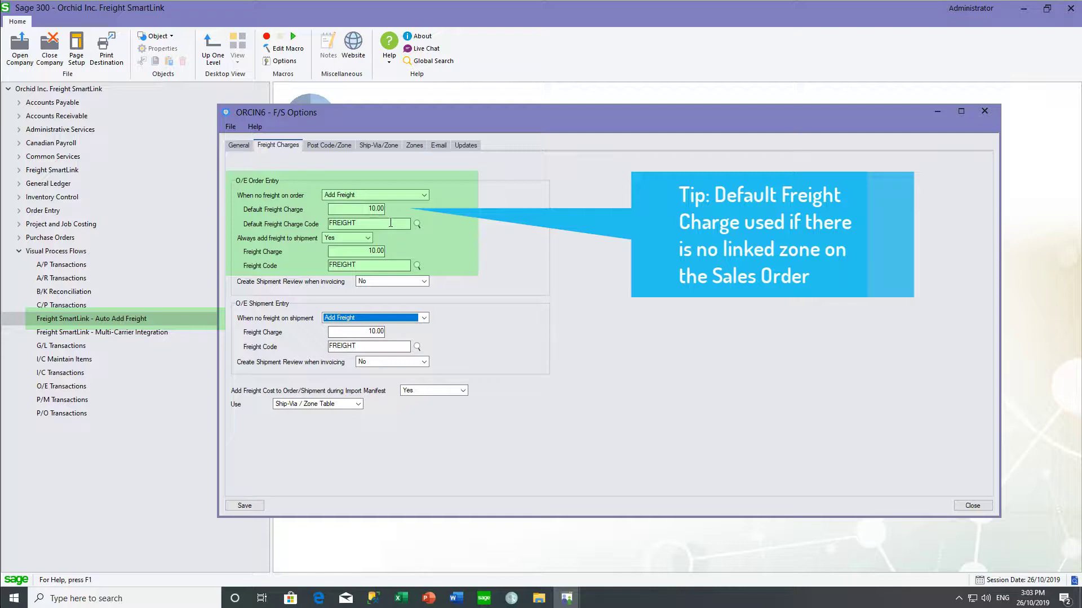
Set the order entry default freight charge code to #FREIGHT and use the Ship-Via / Zone Table
click(418, 225)
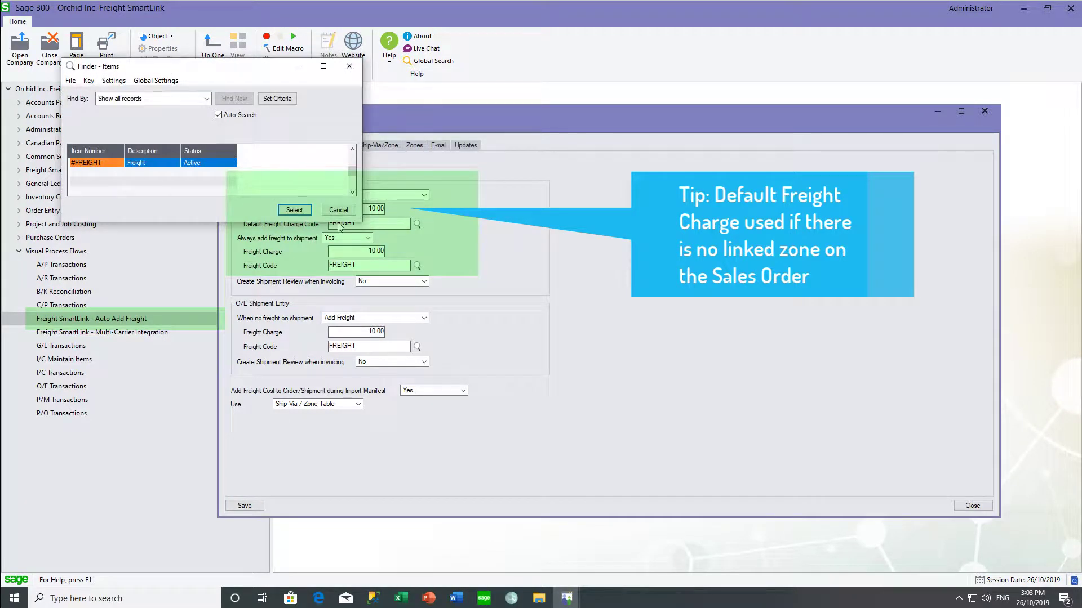
click(294, 210)
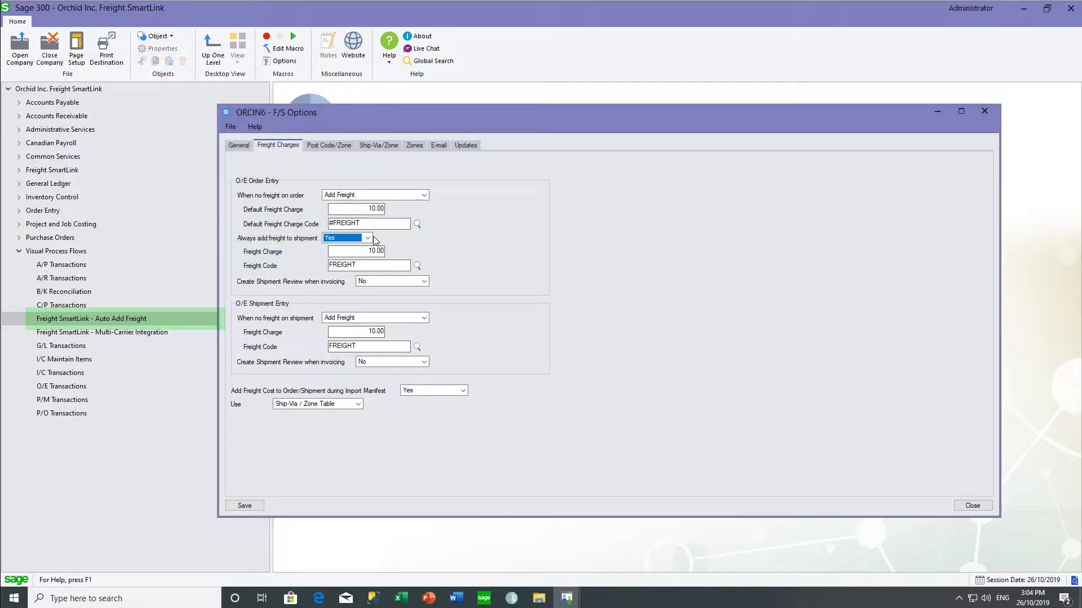
click(357, 405)
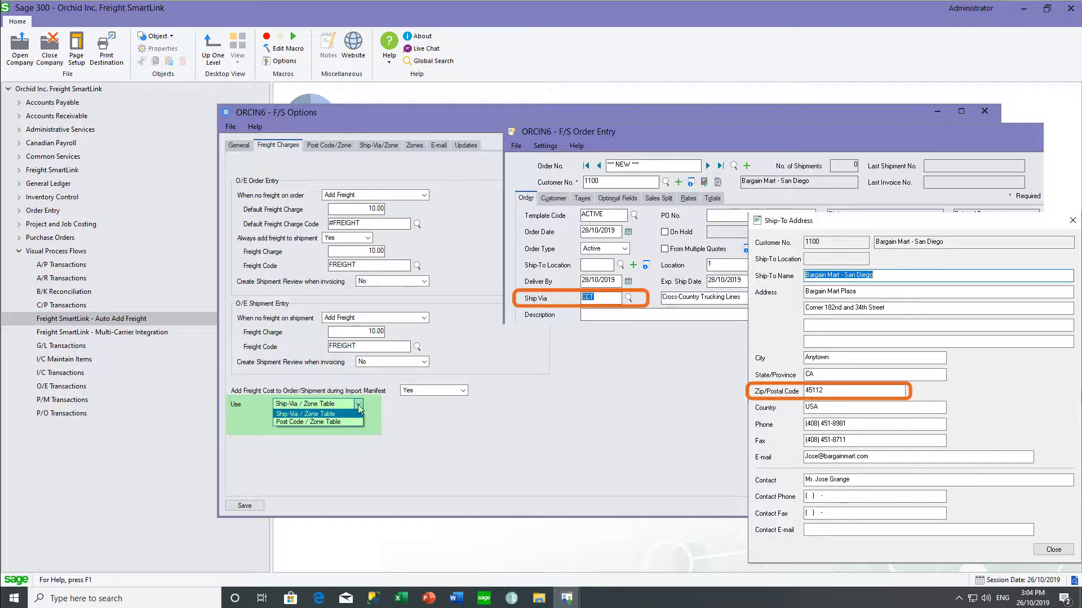
click(353, 413)
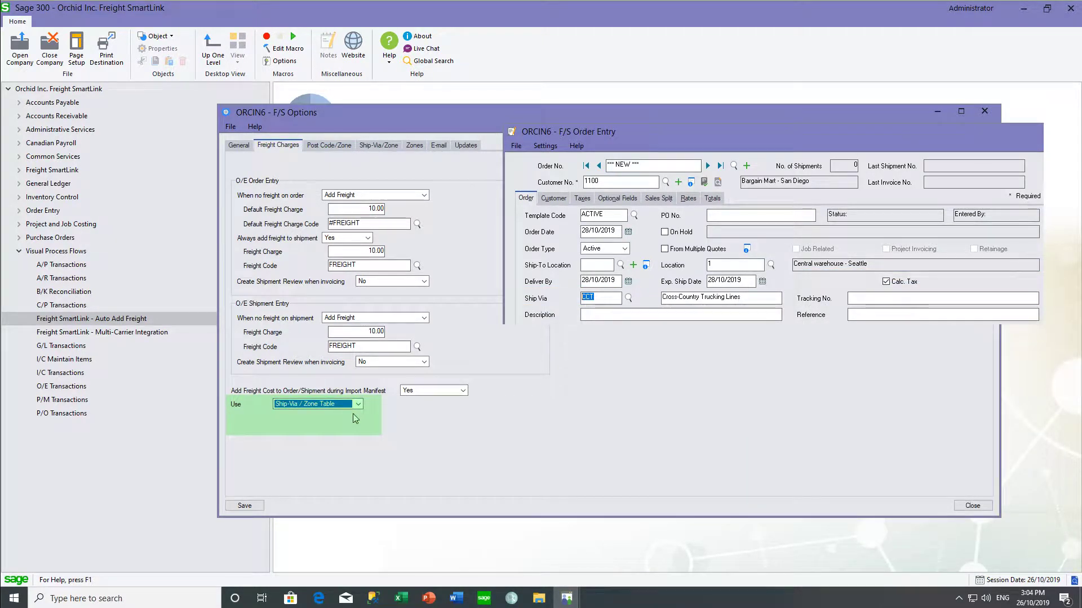
Examine the freight zones' maximum order values, handling charges, charge types, rates and item numbers for NSWSTATENORTH and NSWMETRO
click(416, 147)
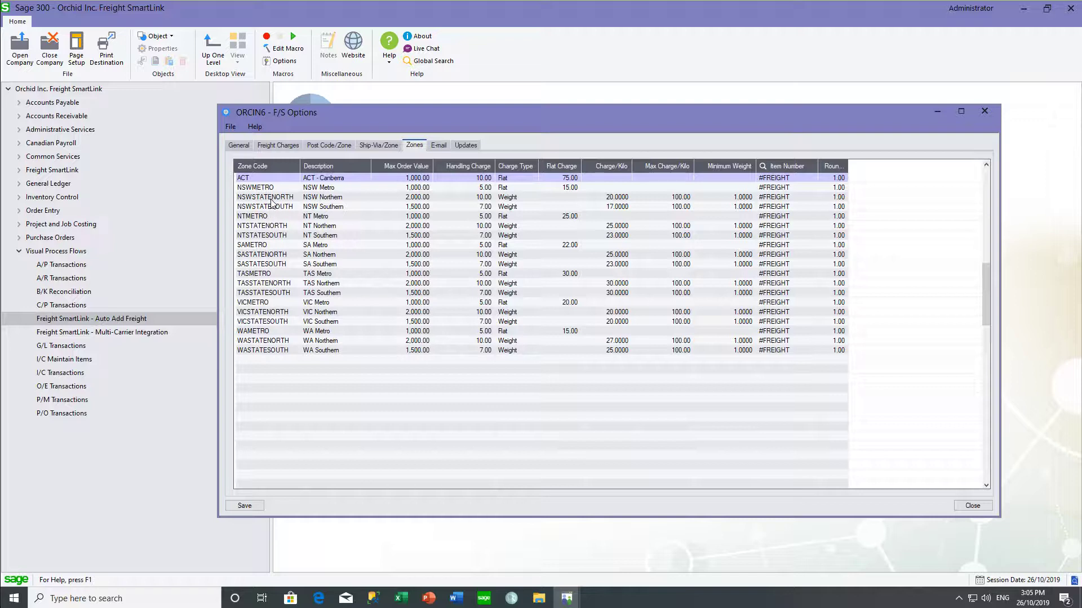
click(271, 199)
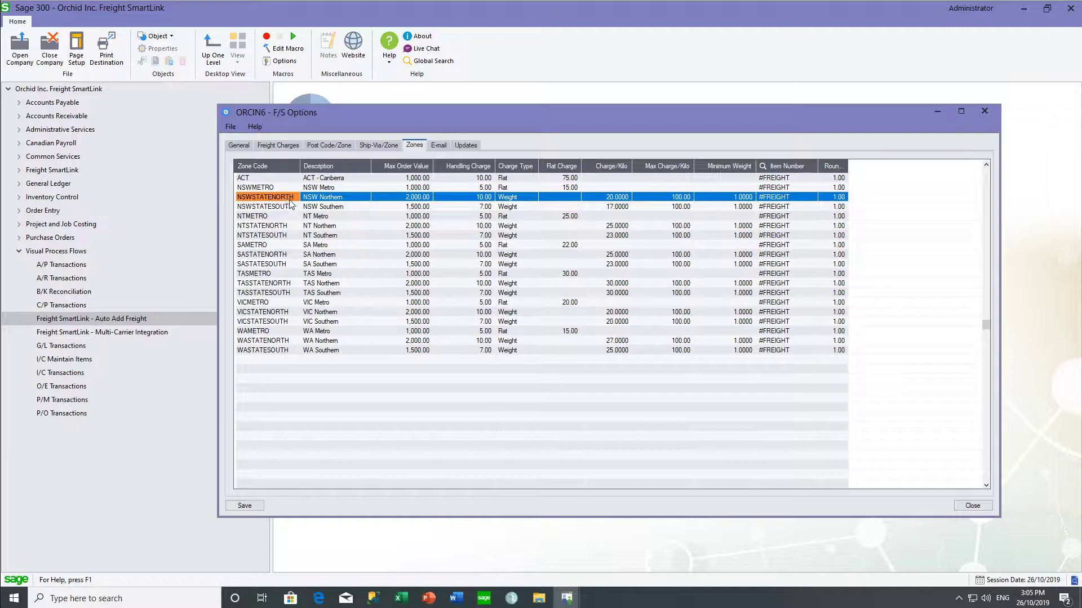
click(403, 202)
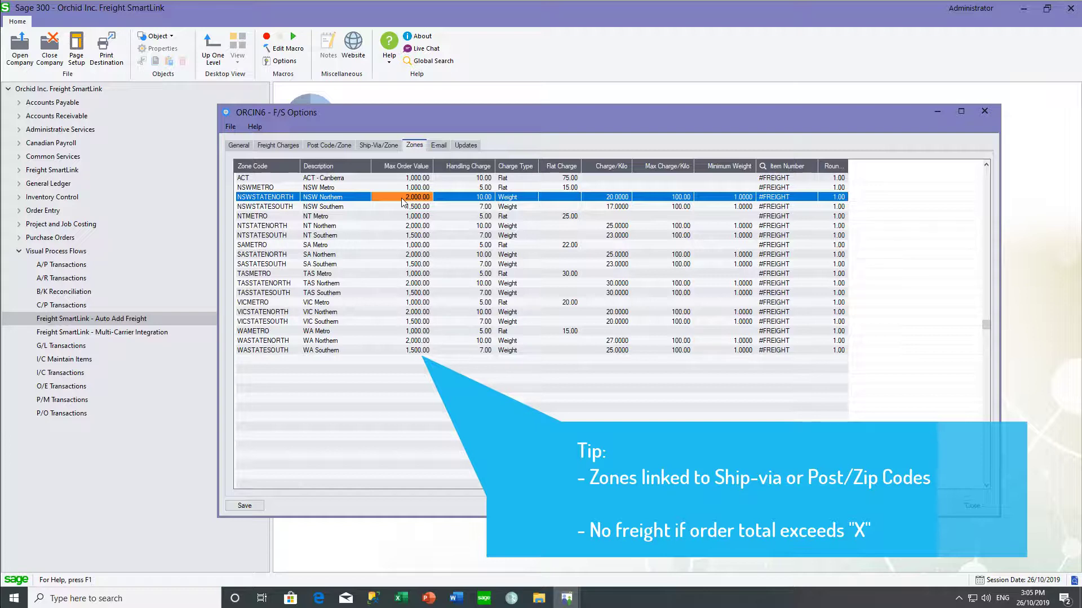
click(472, 200)
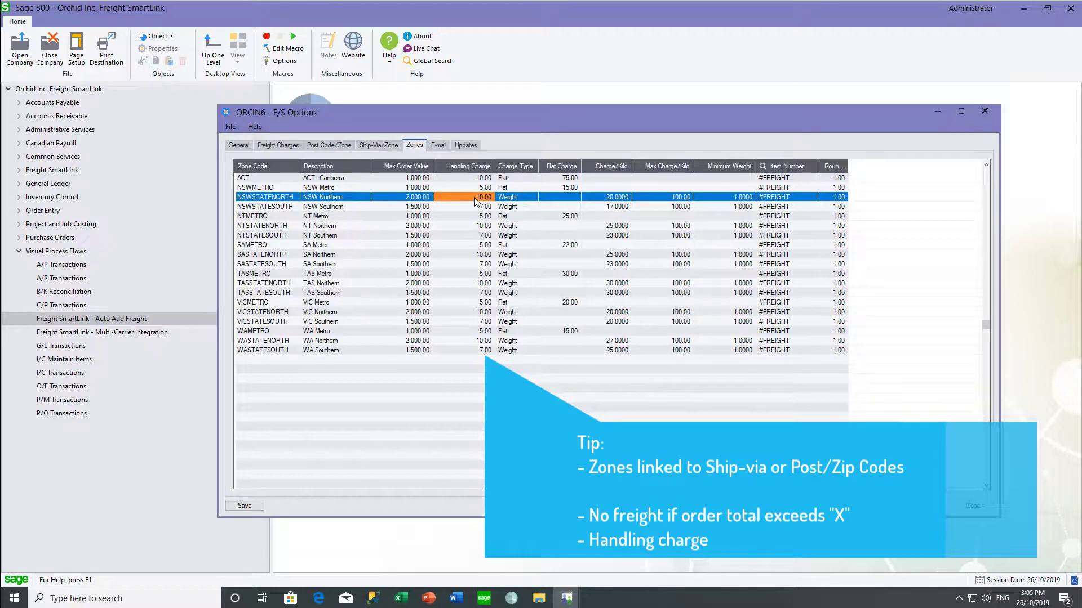
click(524, 198)
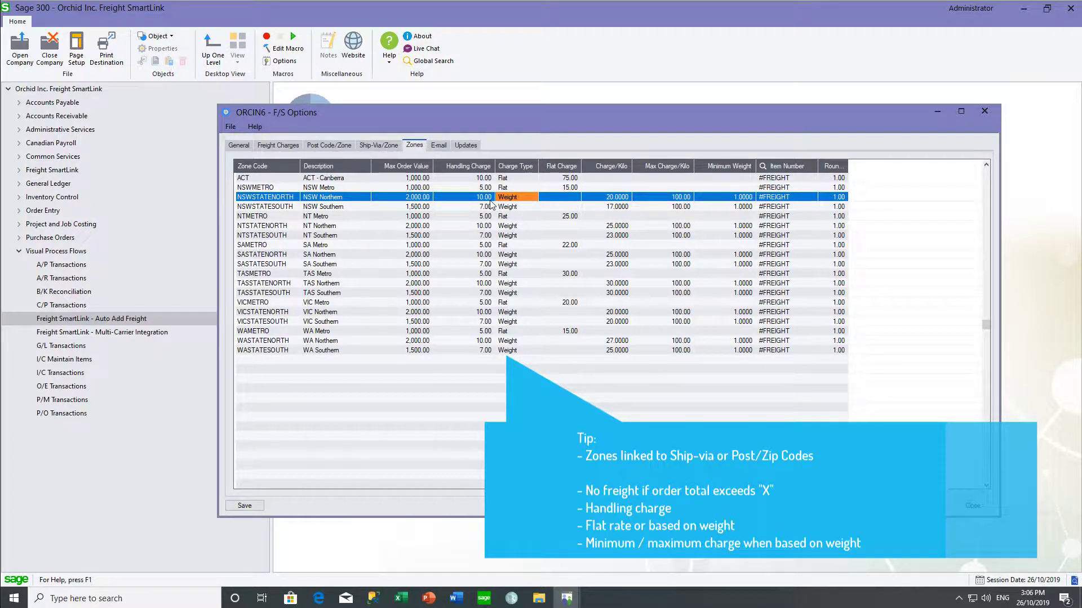
click(793, 200)
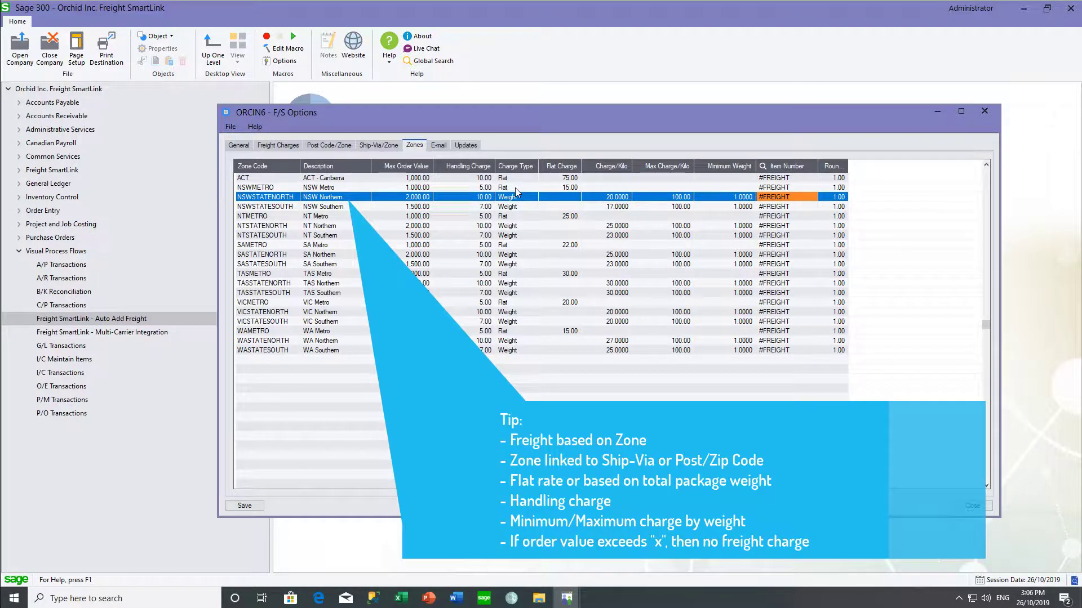
click(515, 188)
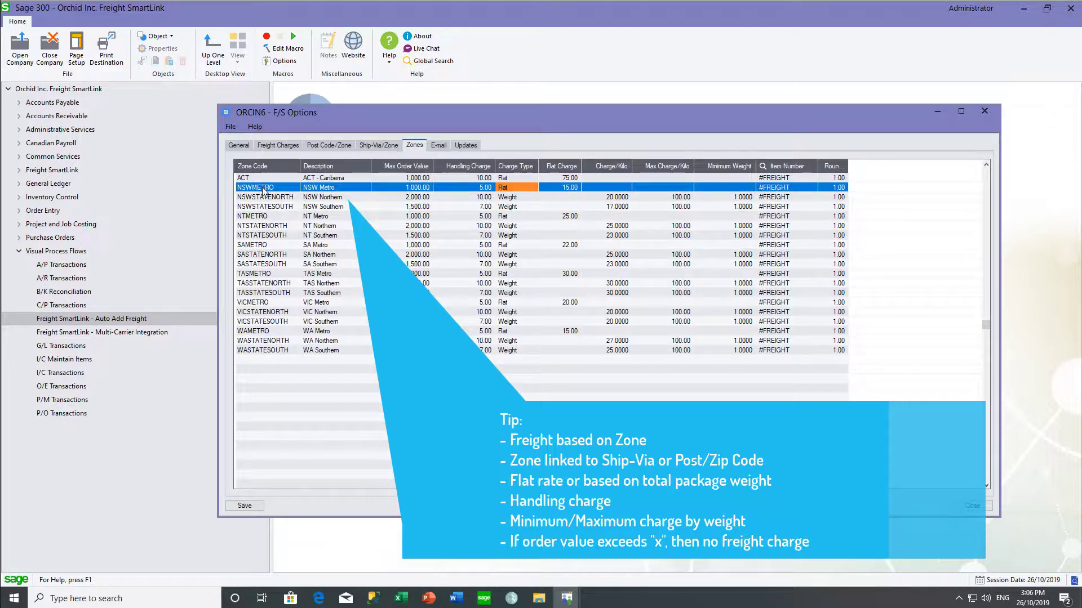
click(469, 187)
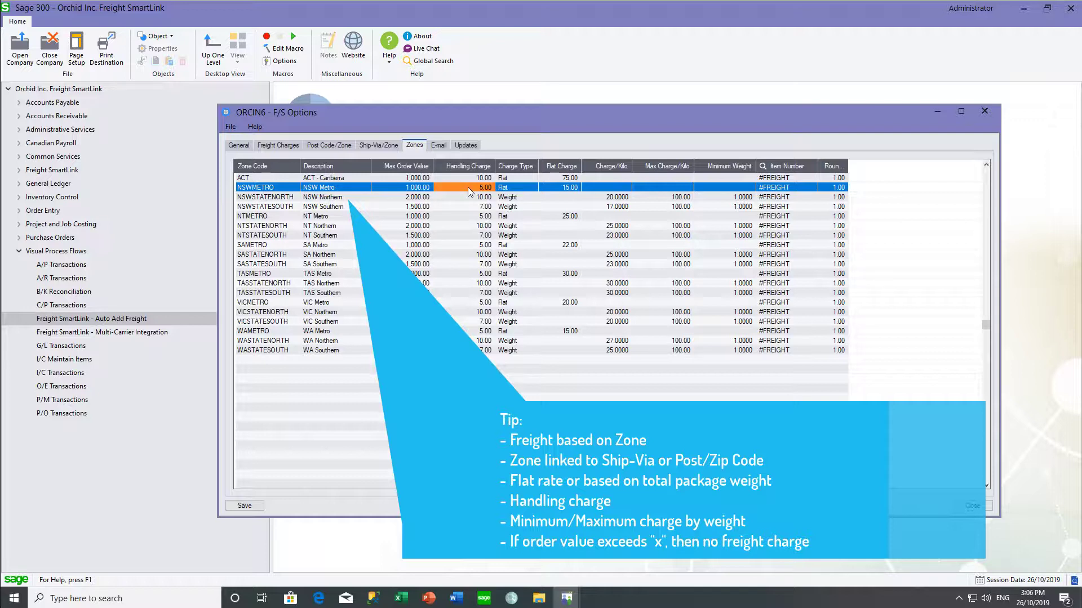
click(554, 187)
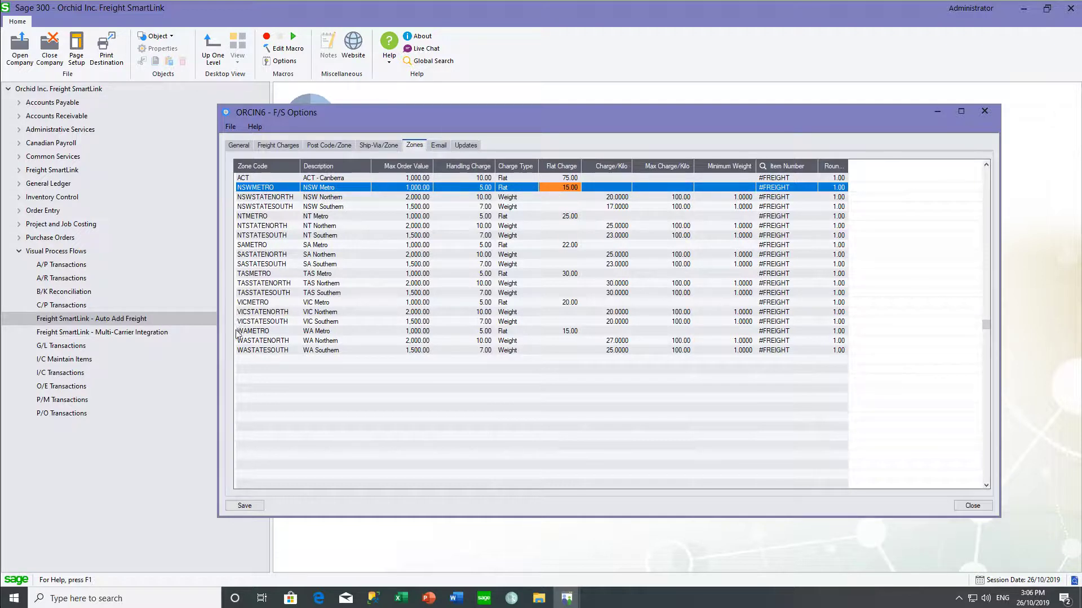
Review the ship-via and post code zone links, and select Ship-Via / Zone Table as the table to use for freight charges
click(279, 146)
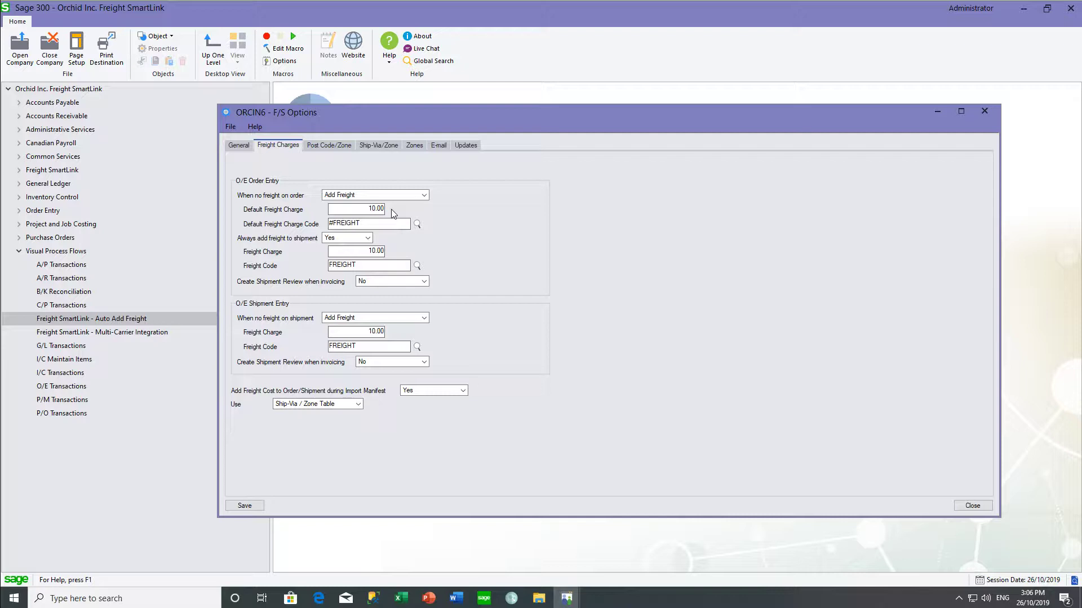
click(374, 148)
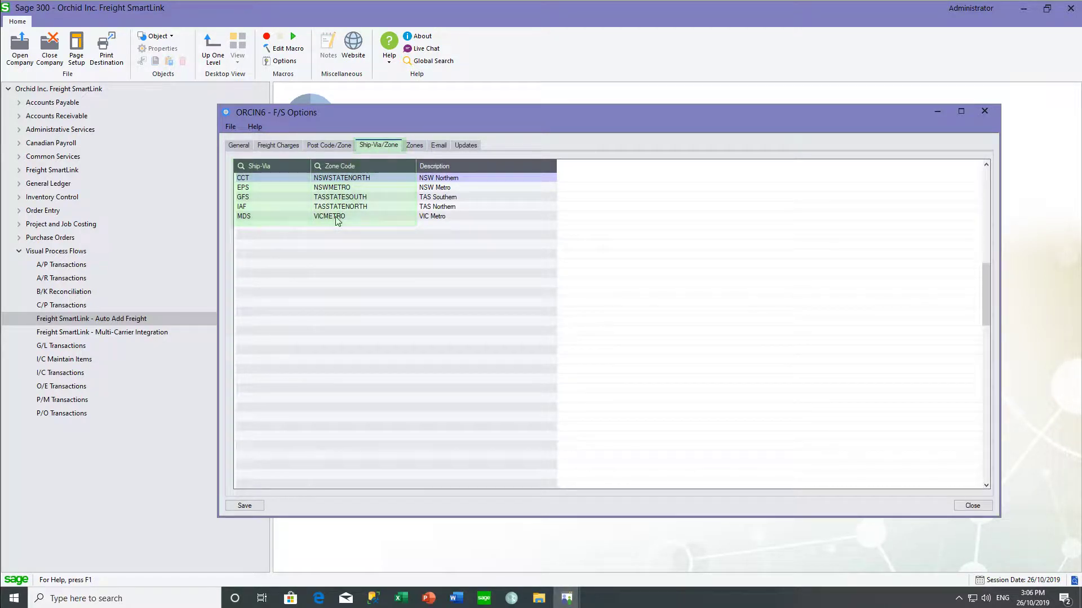
click(332, 147)
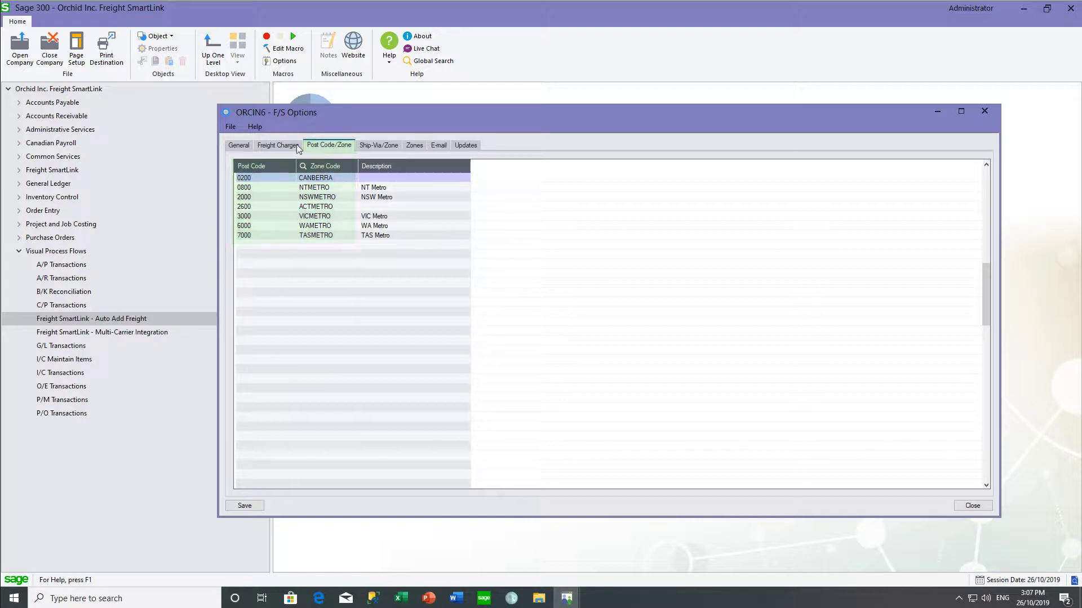
click(278, 146)
click(357, 405)
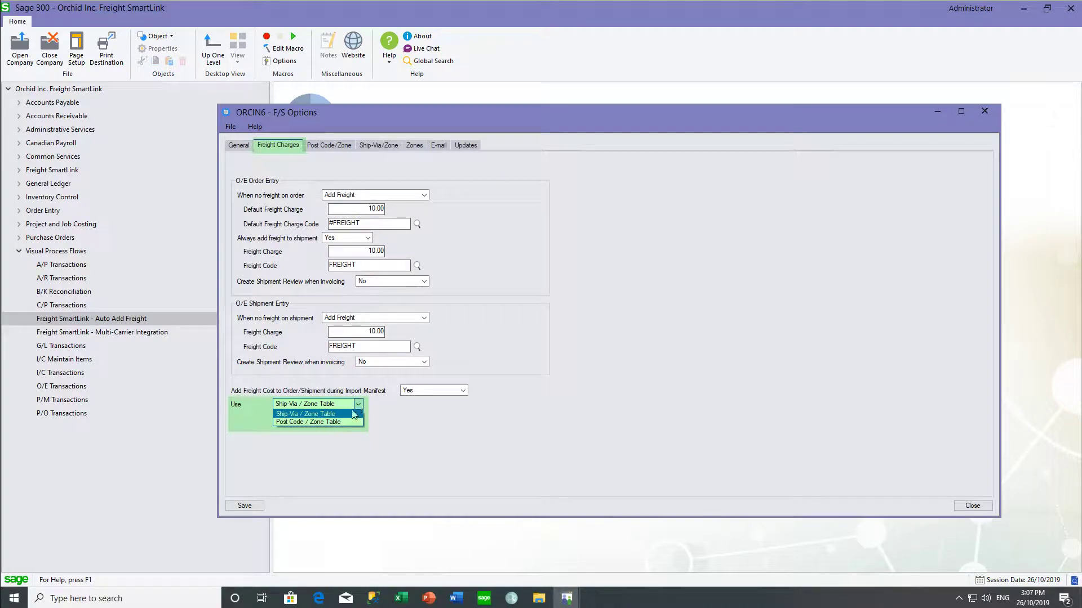
click(354, 415)
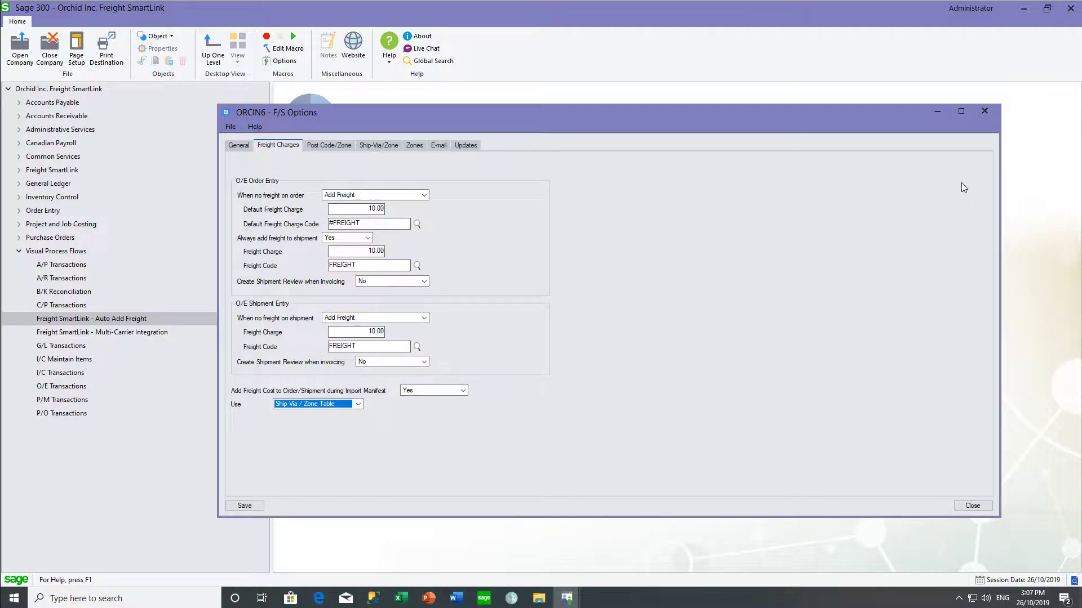
Close the freight options and start a new F/S order for the customer with ship-via code CCT
click(984, 112)
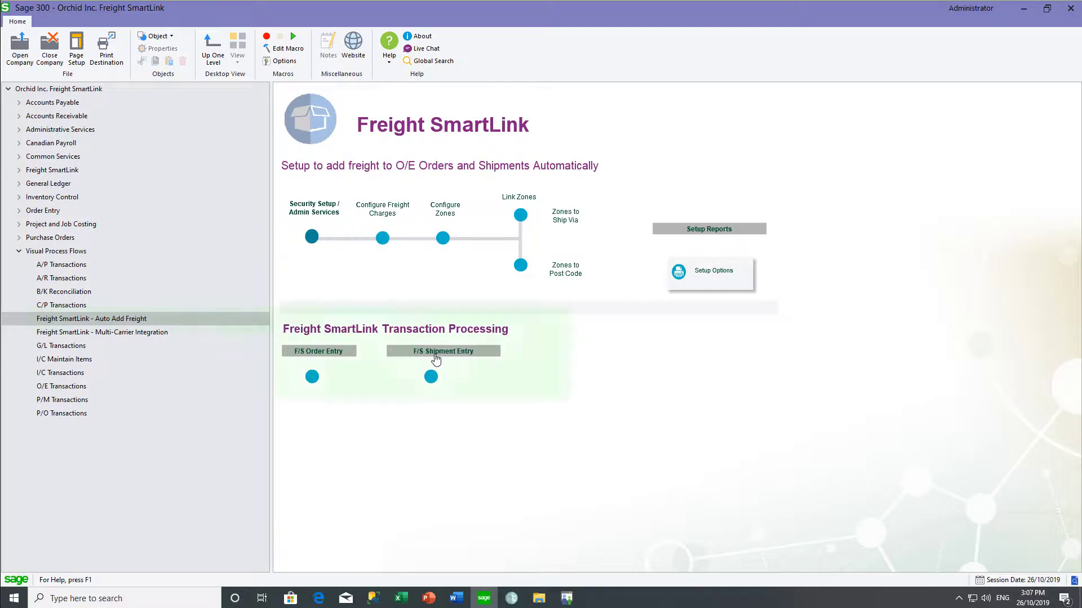
click(313, 378)
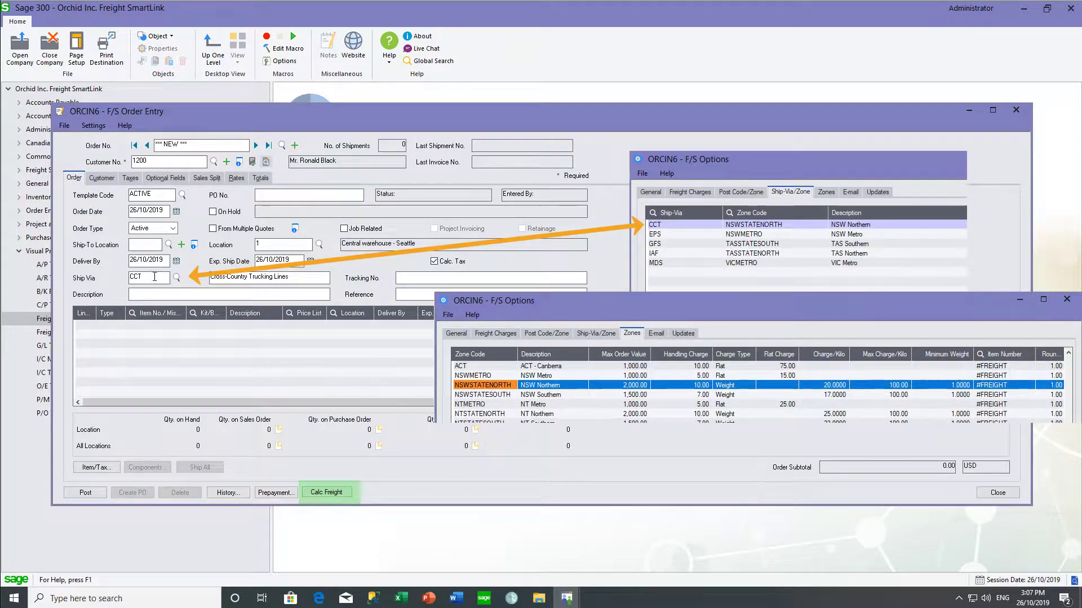
drag(155, 276, 128, 276)
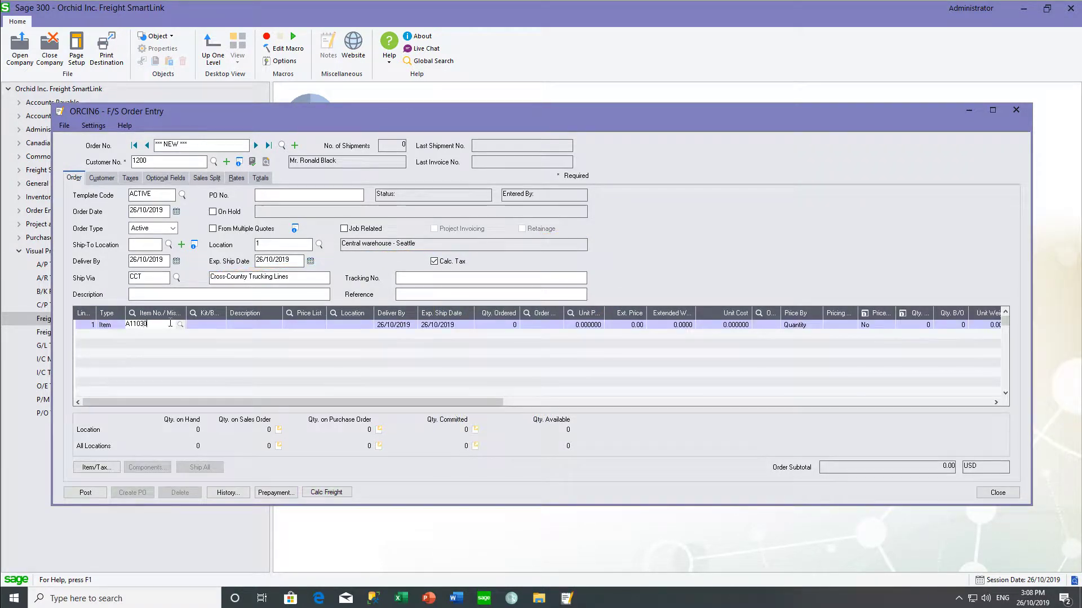
Add item A1-103/0 to the order's first detail line with a quantity ordered of 10
key(Tab)
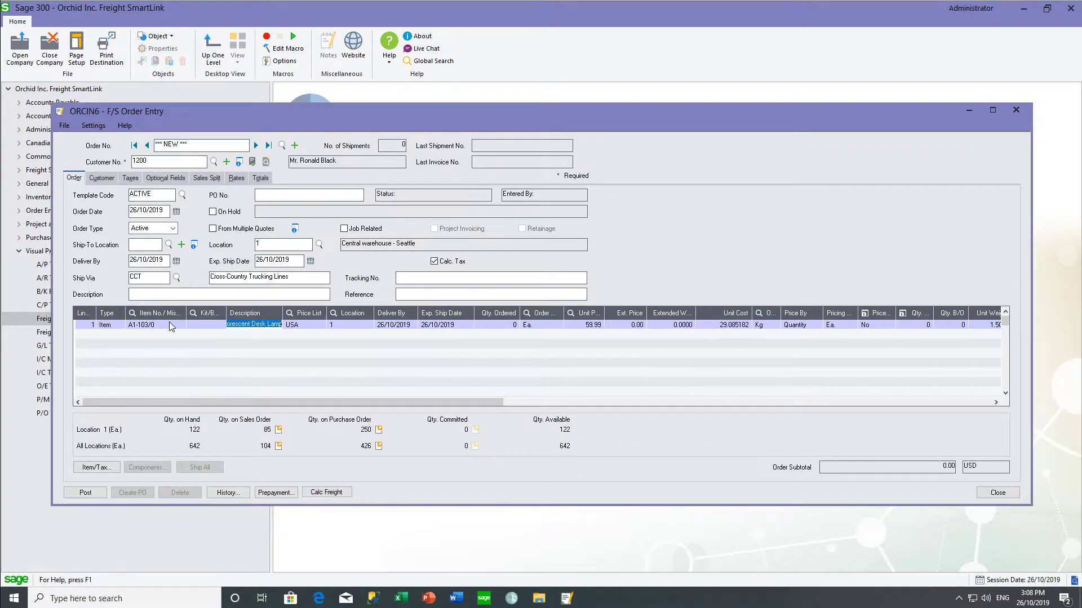
text(10)
key(Insert)
key(Tab)
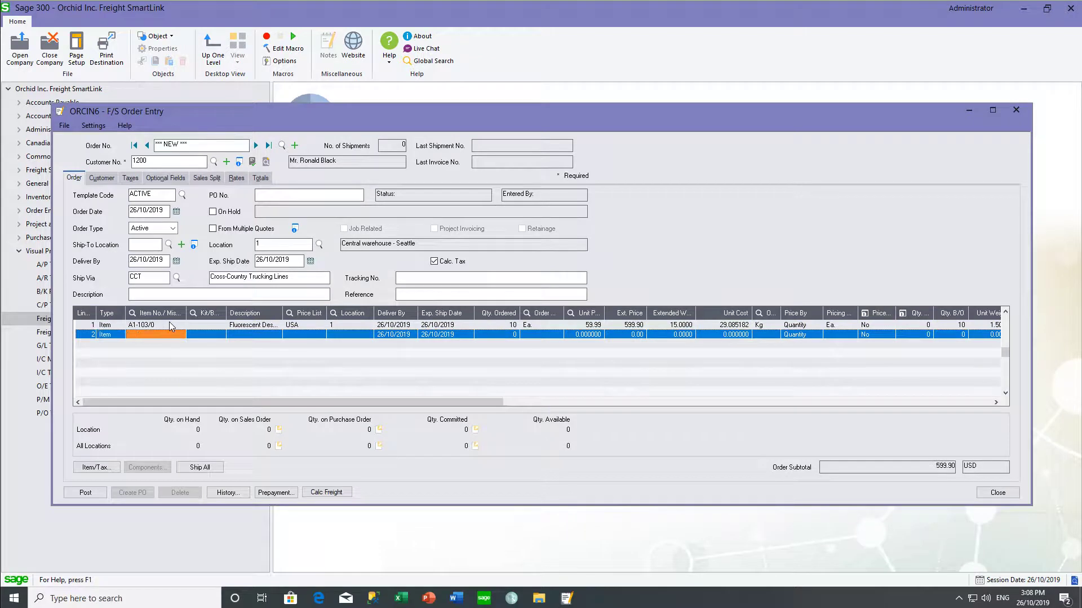
Add item A1-105/0 as the second detail line with a quantity ordered of 20
text(A11050)
key(Tab)
key(Tab)
key(Tab)
key(Tab)
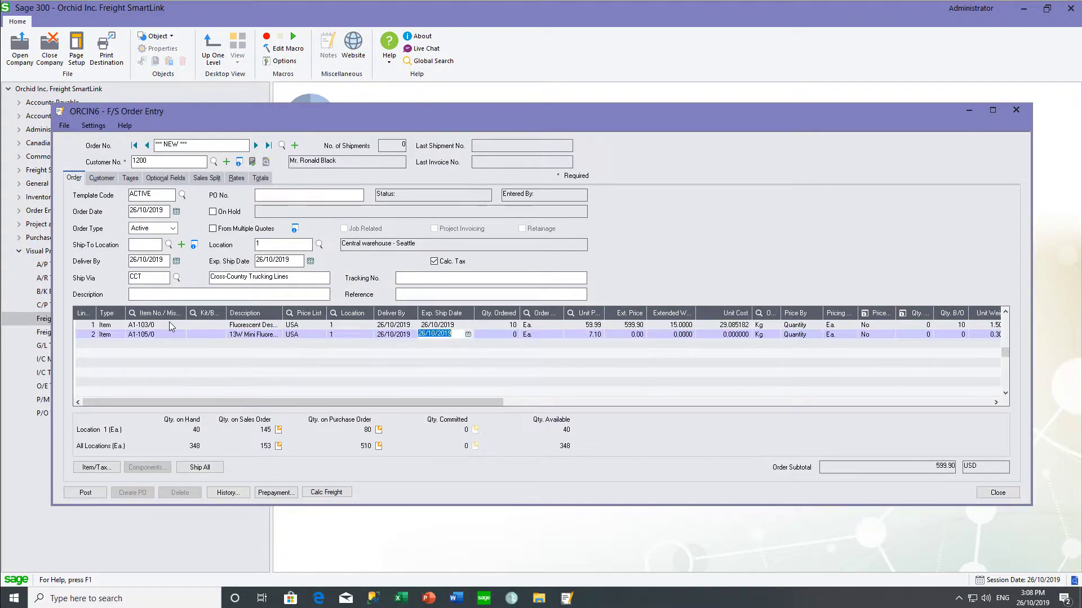
text(20)
key(Tab)
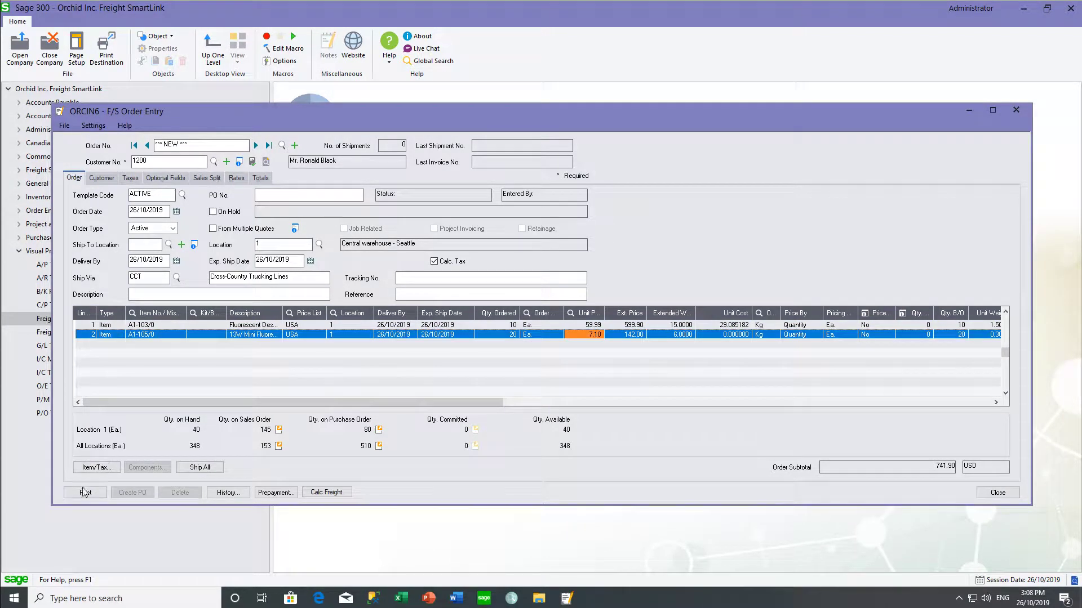
Try to post the order, then dismiss the error and enter the customer's purchase order number
click(80, 494)
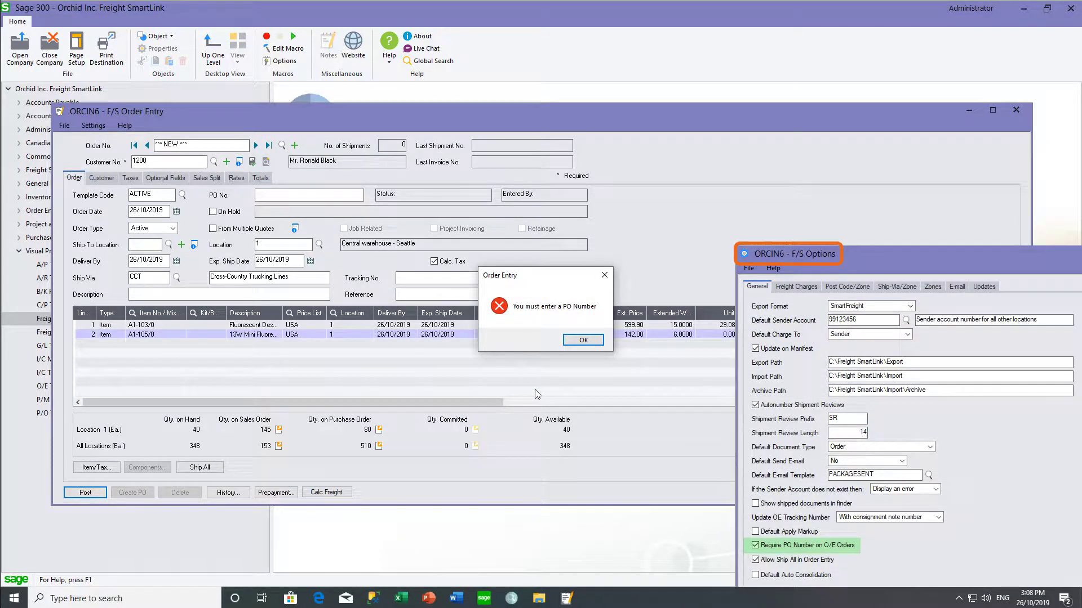
click(580, 340)
click(313, 196)
text(PO123456)
key(Tab)
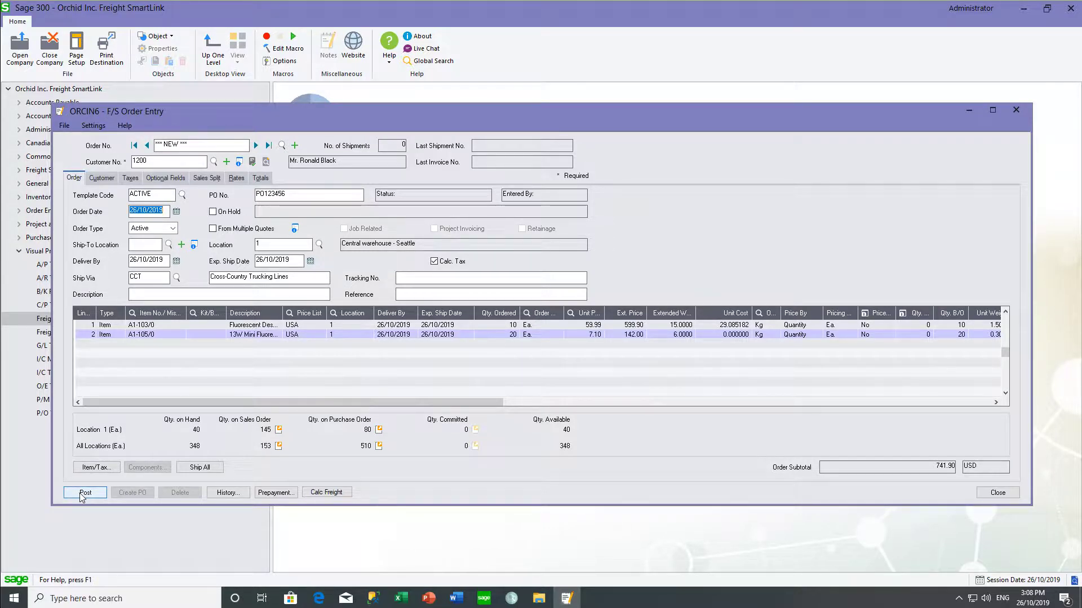
Calculate the order's freight as a #FREIGHT line and post the order without printing the confirmation
click(326, 492)
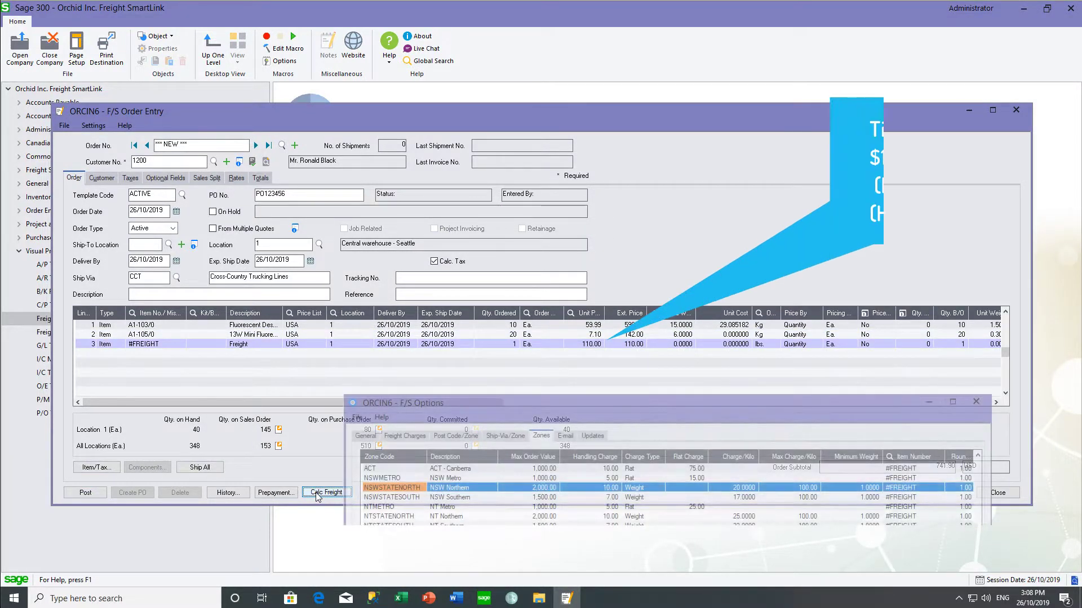
click(581, 346)
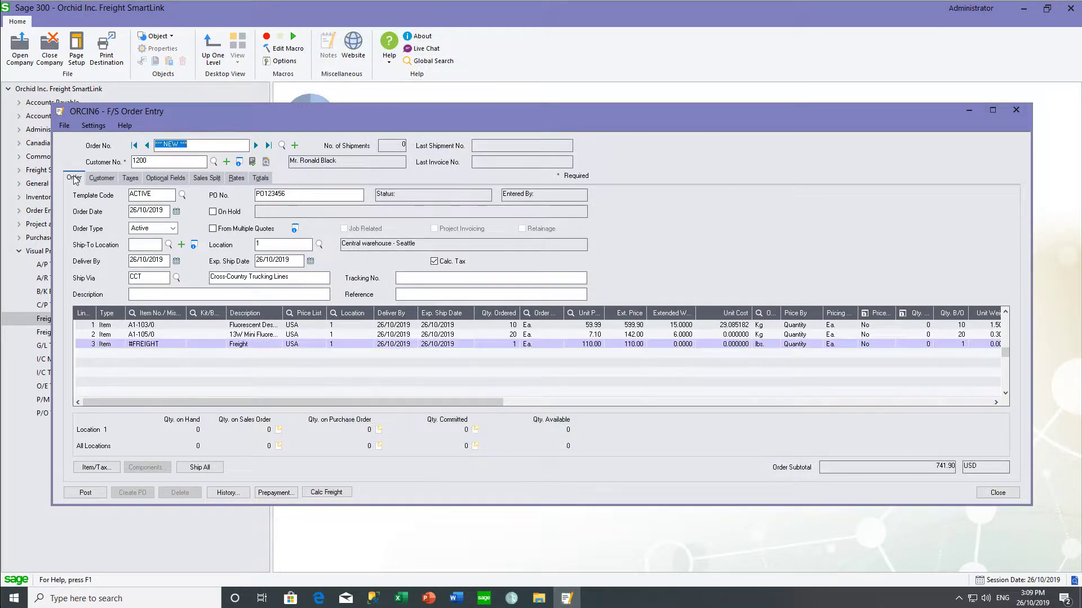
click(313, 345)
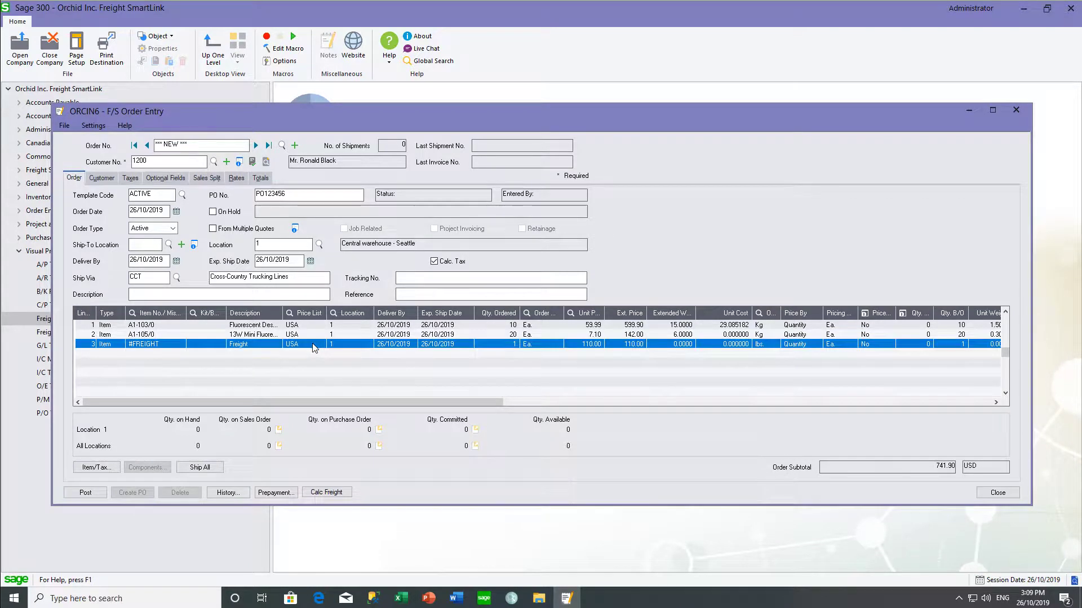
click(86, 492)
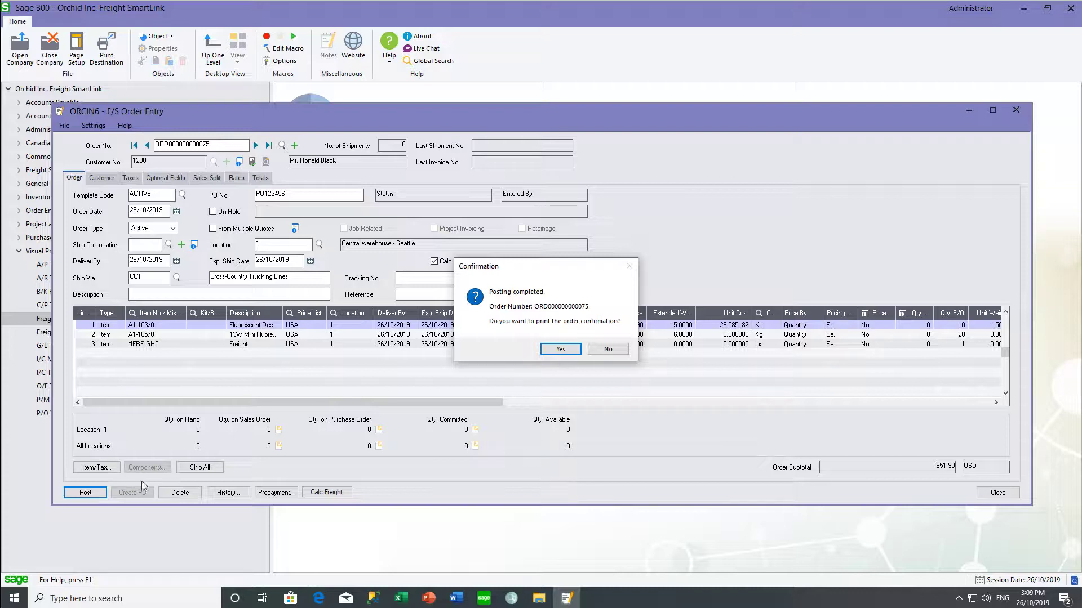
click(608, 349)
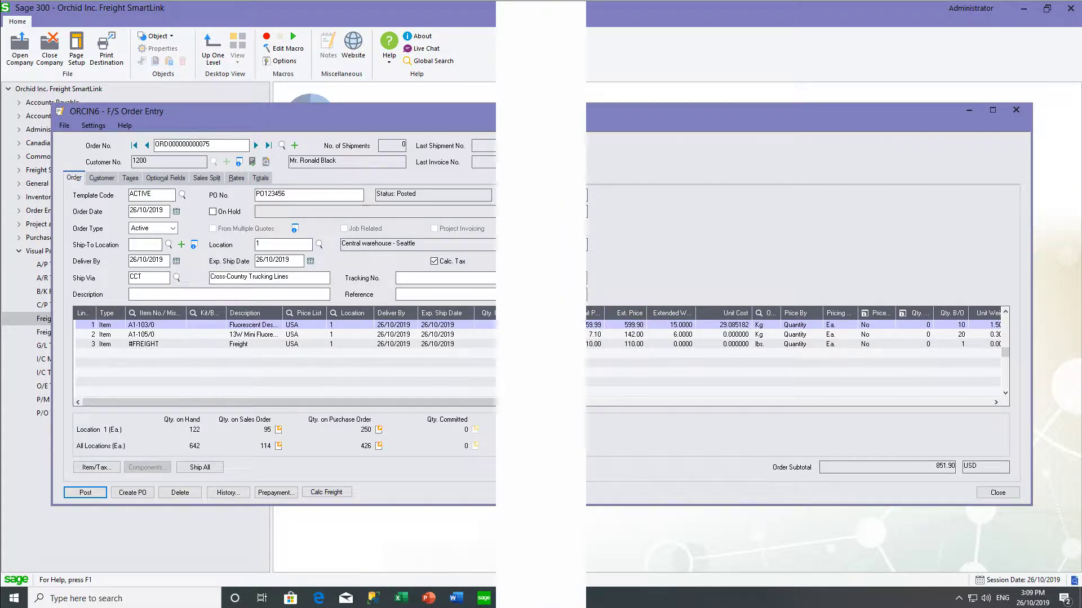
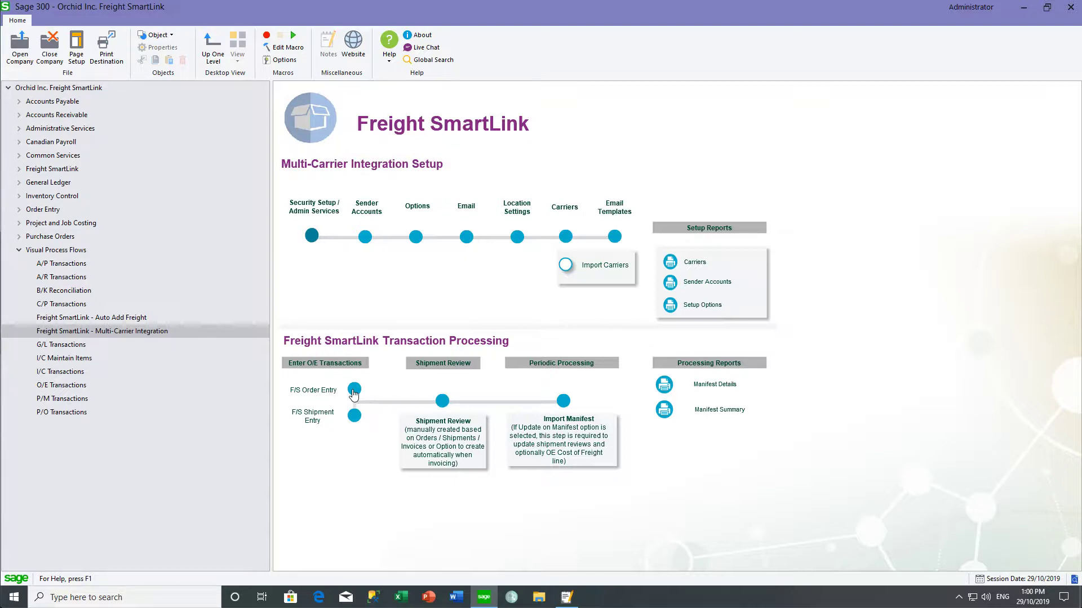
Start a new shipment review for the order, with carrier TNT and carrier service 3BUSDAYS
click(442, 401)
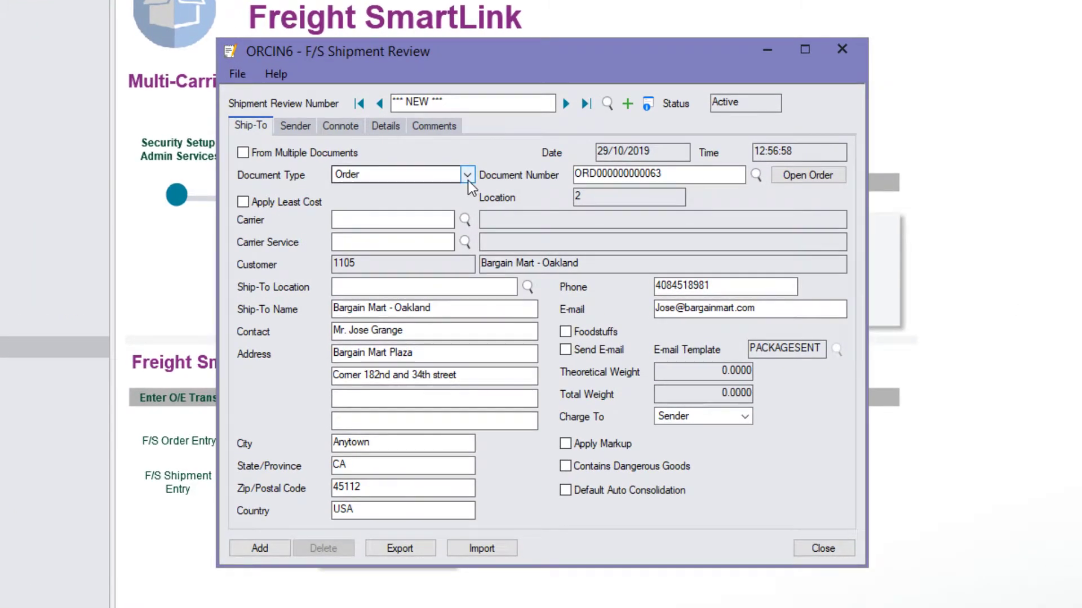
drag(663, 173, 541, 170)
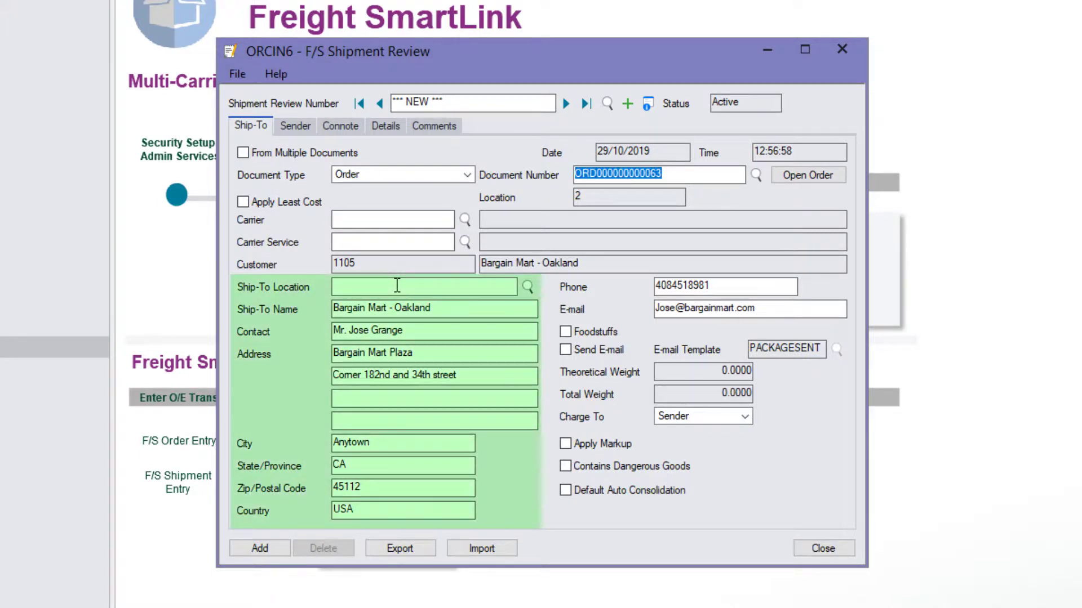
click(465, 220)
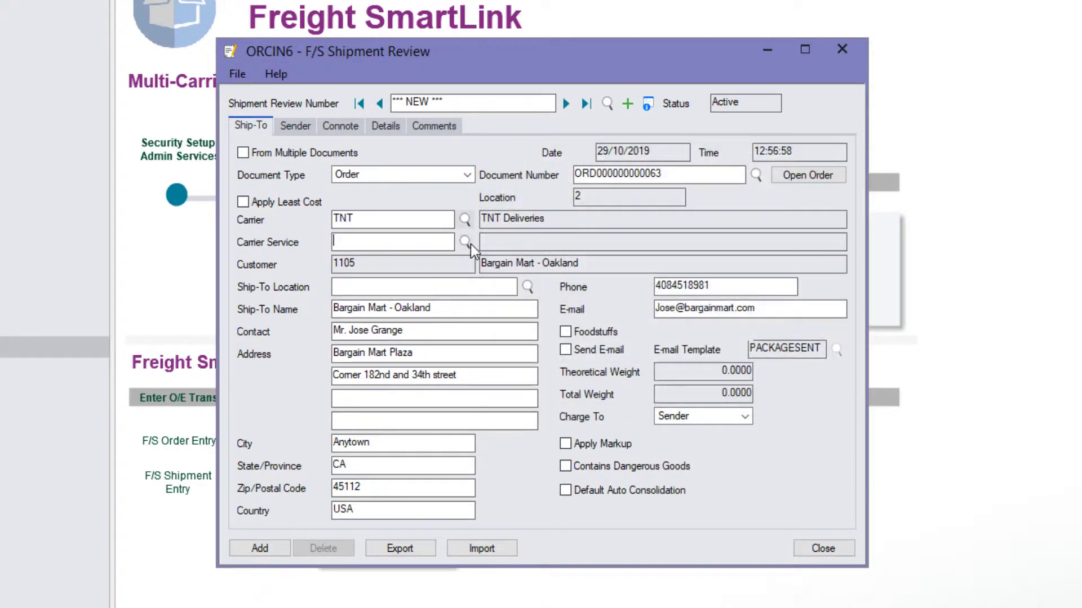
click(465, 242)
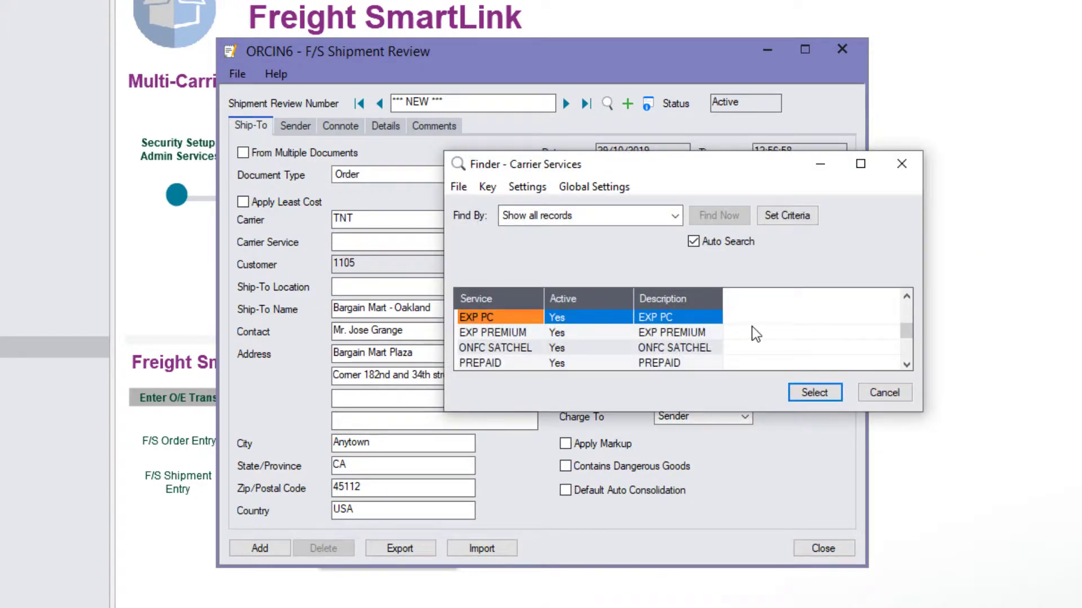
scroll(903, 332, down, 7)
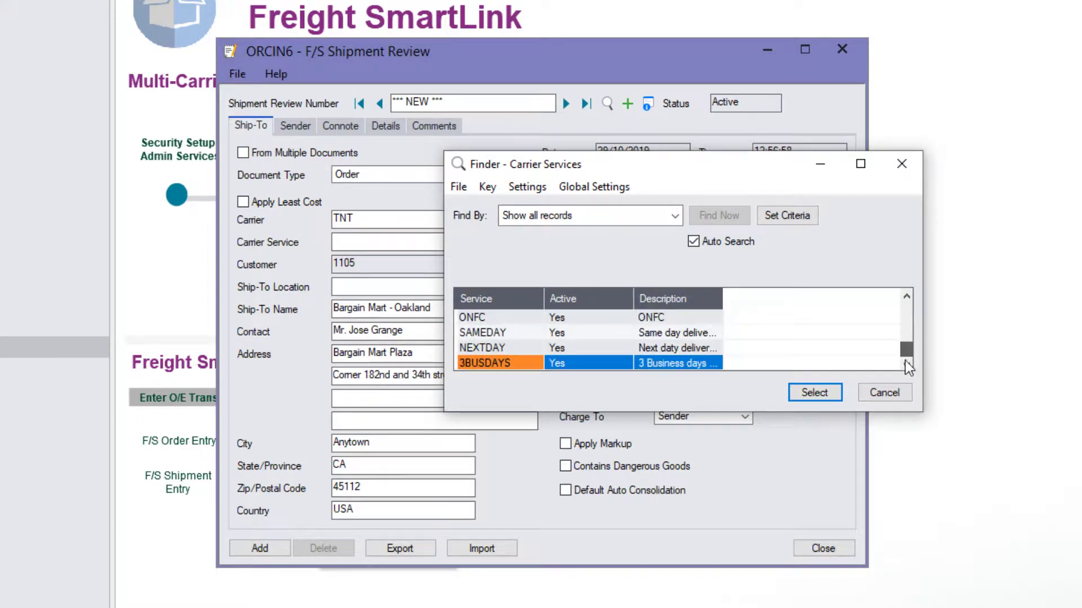
click(817, 392)
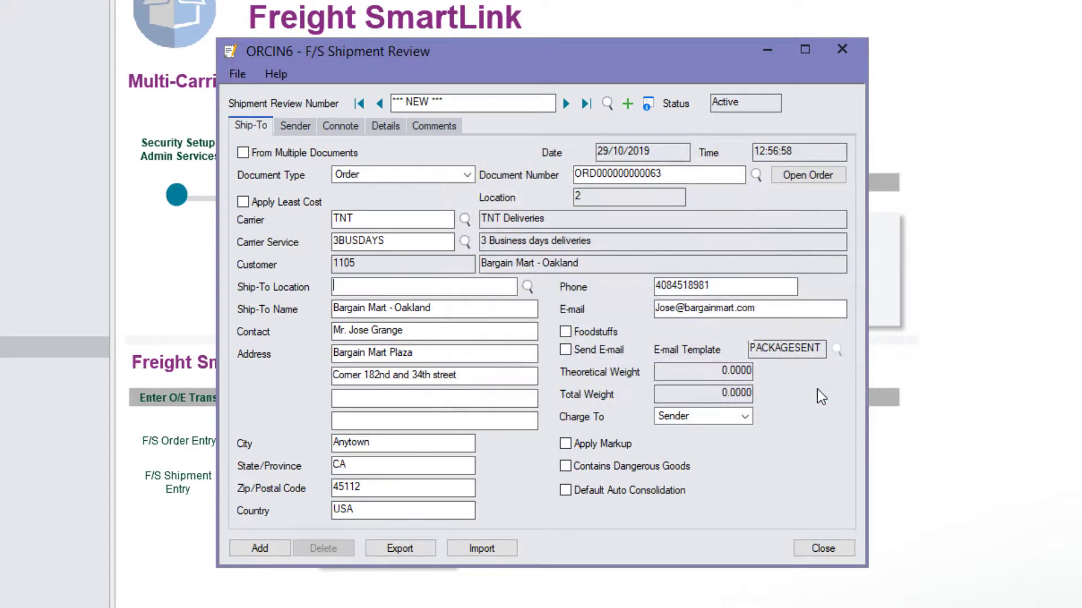
Enter a BOX freight package line with quantity 3 in the details and add the shipment review
click(376, 126)
click(290, 178)
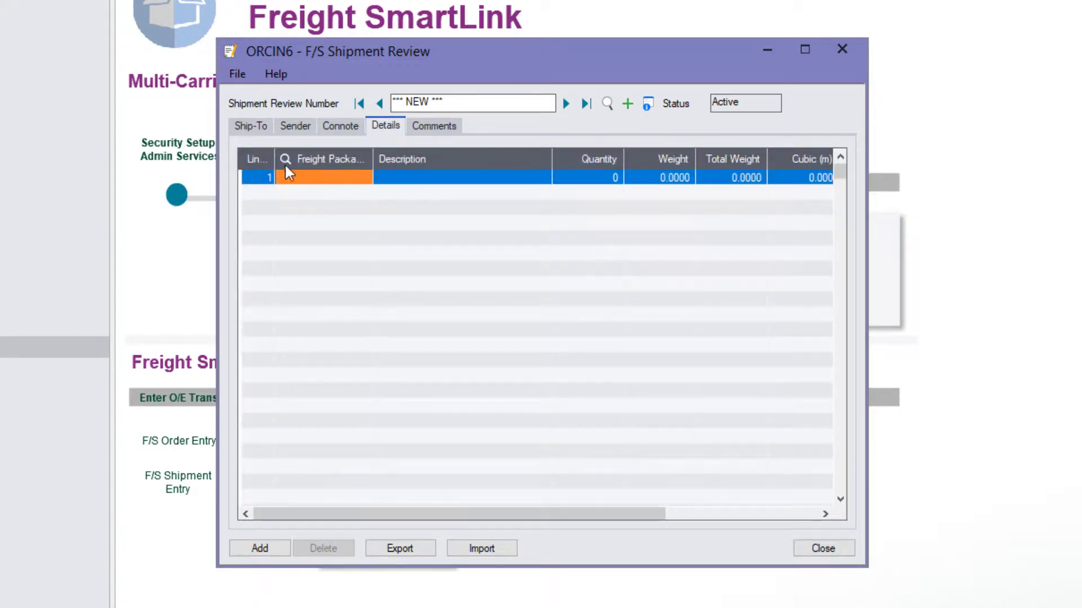
click(285, 160)
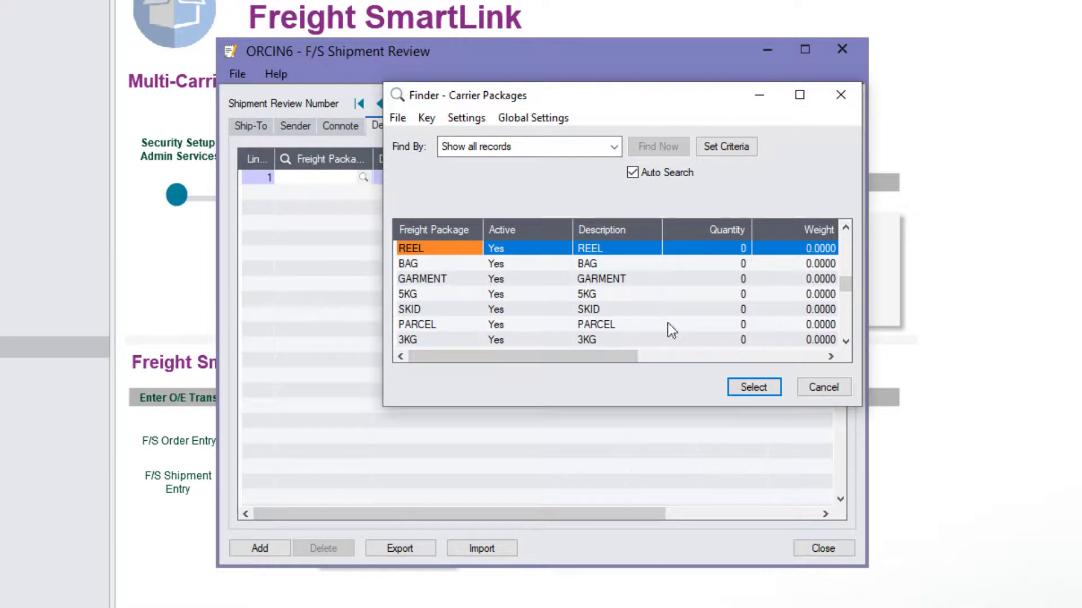
drag(846, 282, 846, 338)
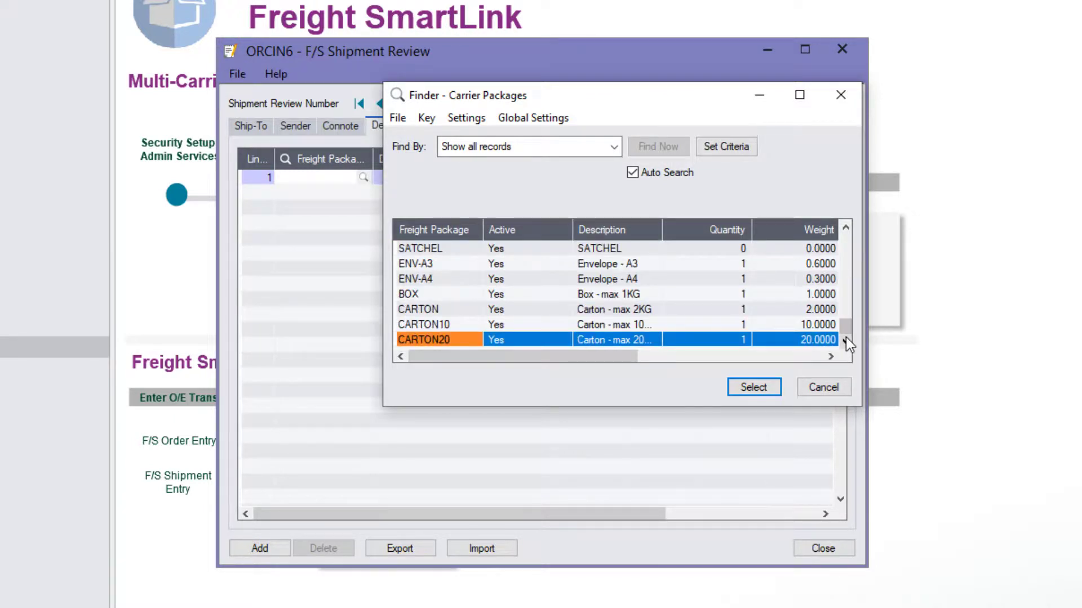
click(468, 294)
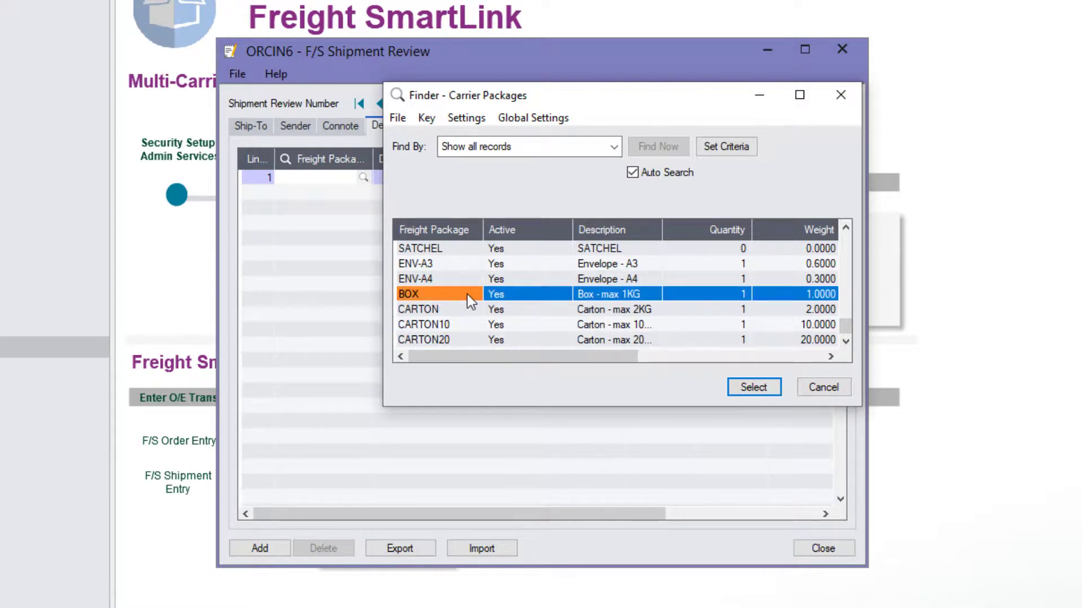
click(753, 388)
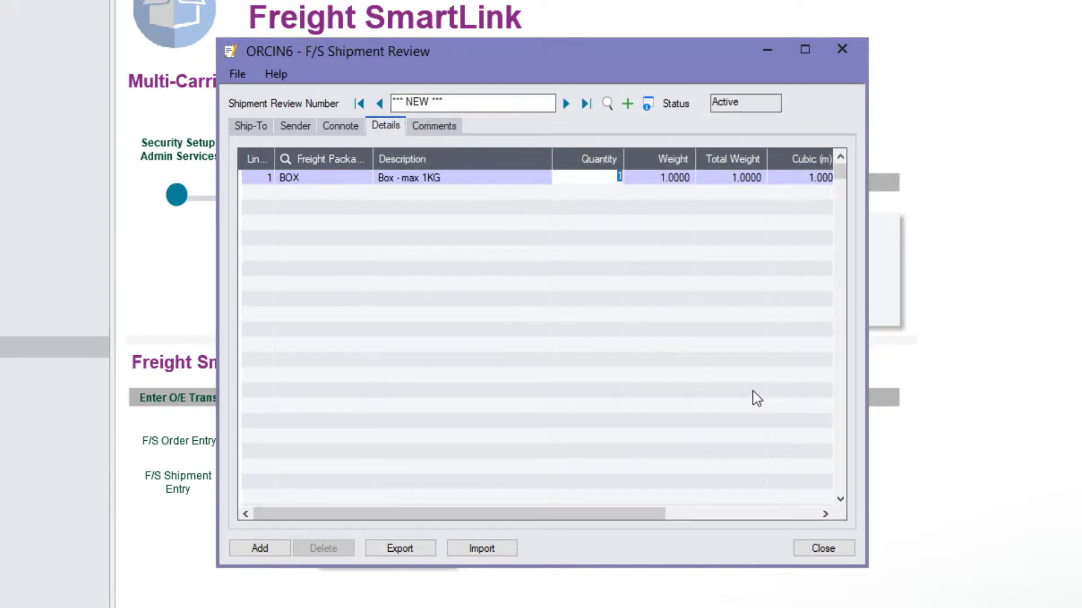
text(3)
key(Tab)
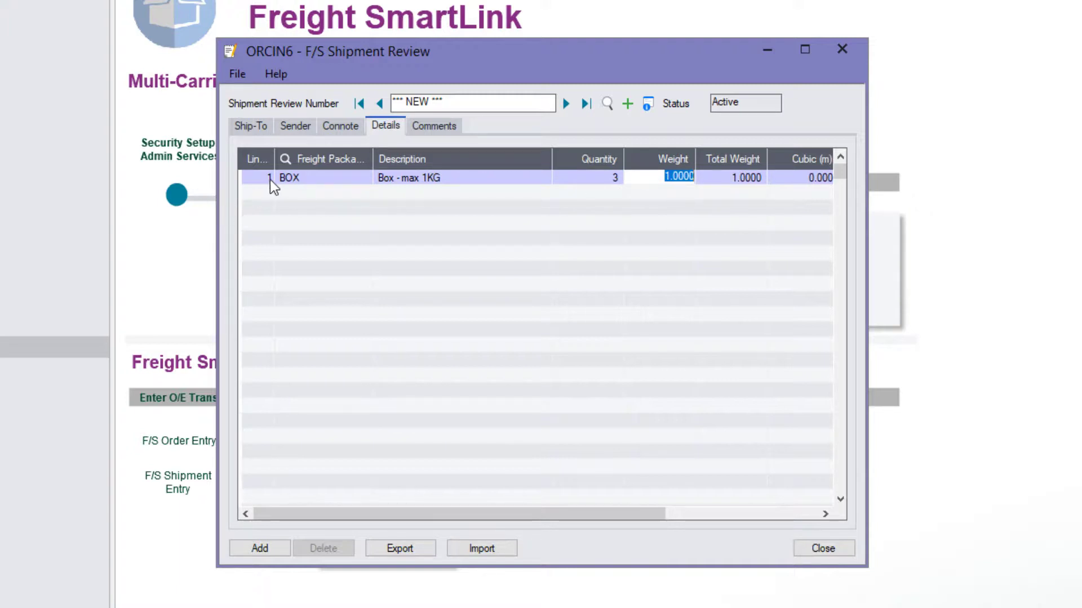
click(254, 548)
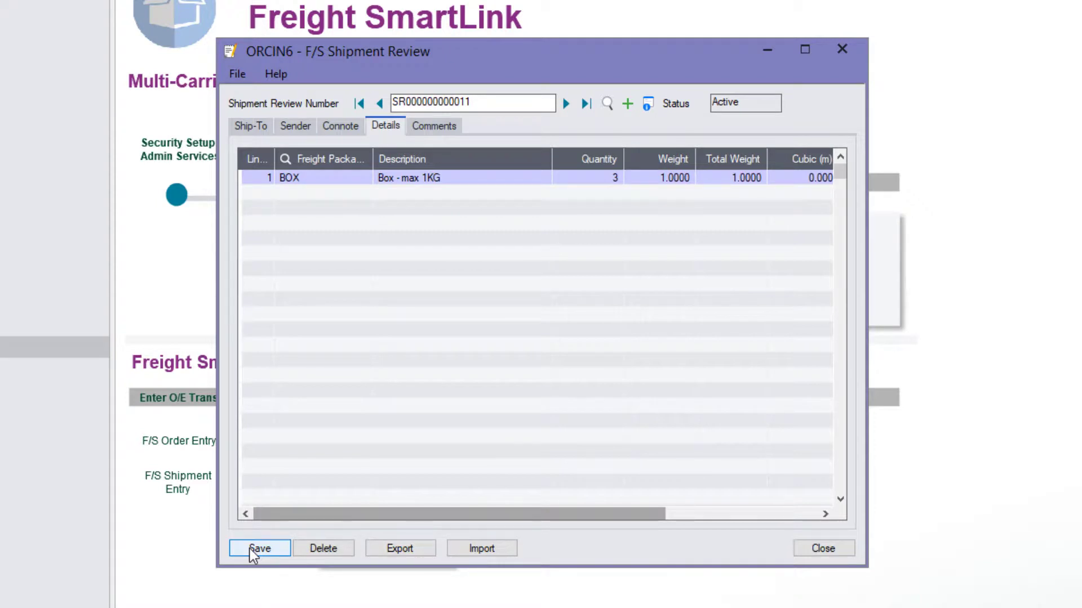
Export the shipment review to the freight system, import the manifest result and check the connote number and freight cost
click(250, 126)
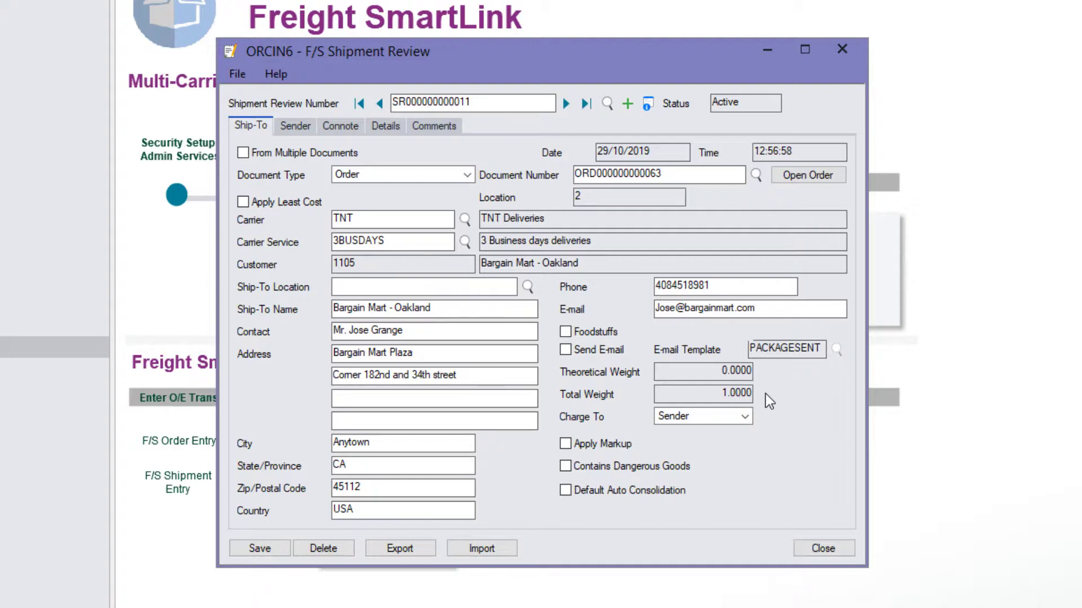
click(413, 549)
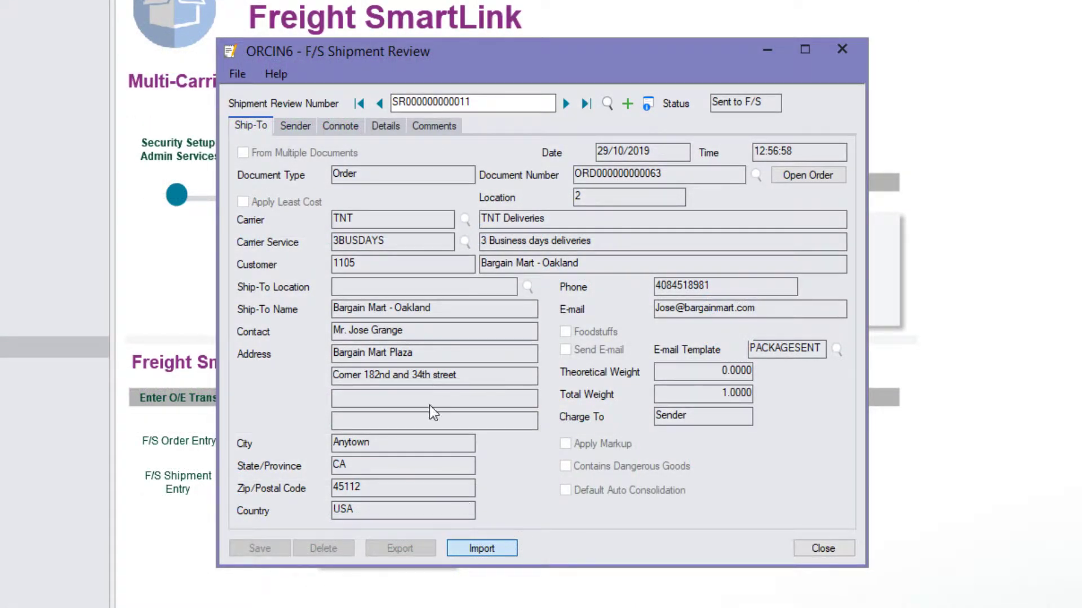
click(588, 369)
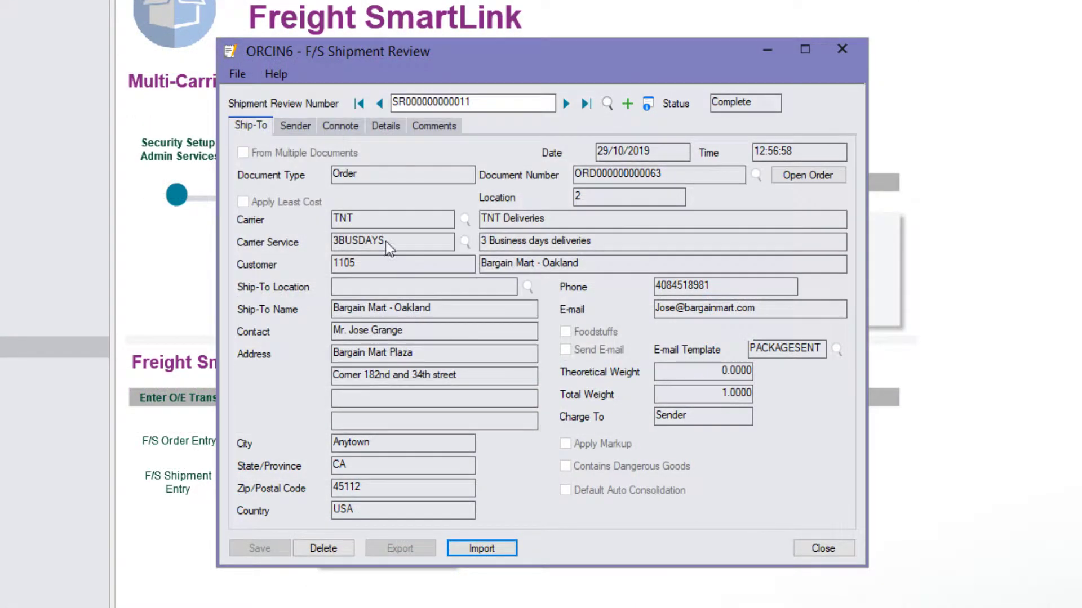
click(340, 125)
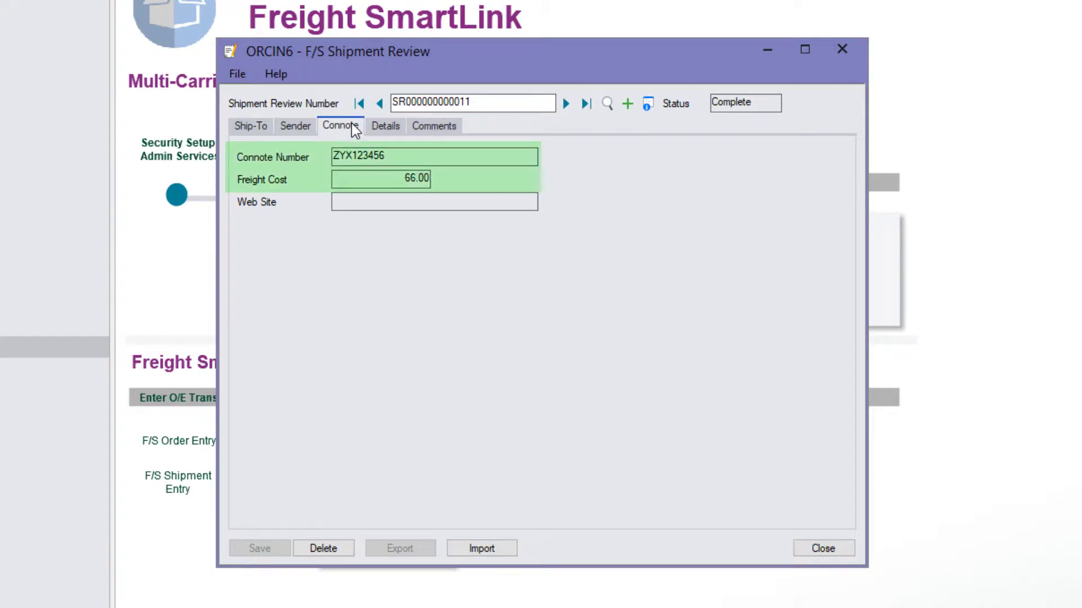
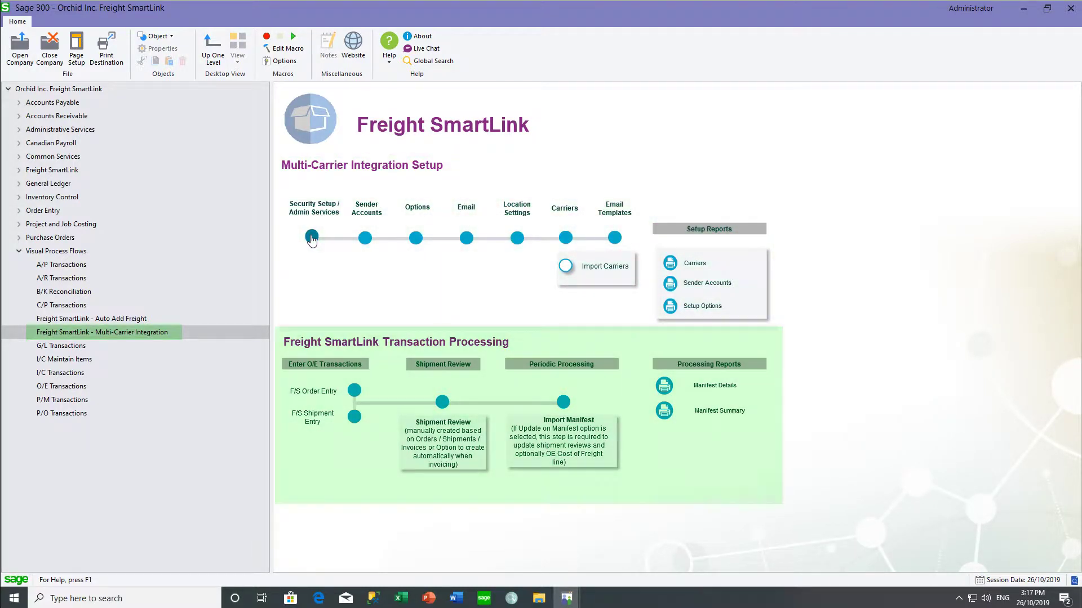
Review the access rights of the Freight SmartLink 6.7A security group ALL and open the sender accounts
click(311, 238)
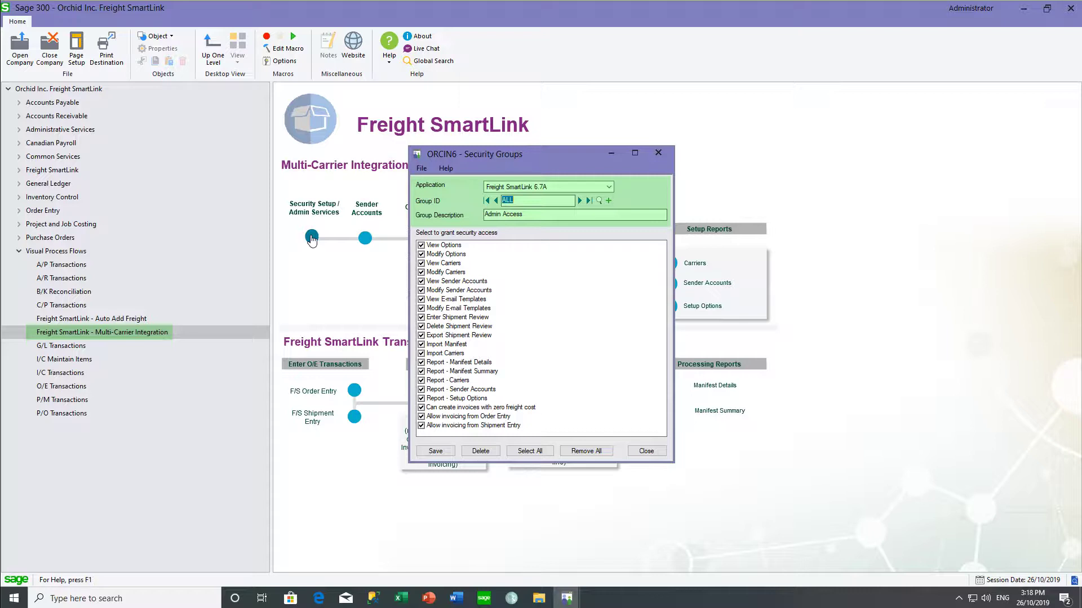
click(611, 153)
click(364, 239)
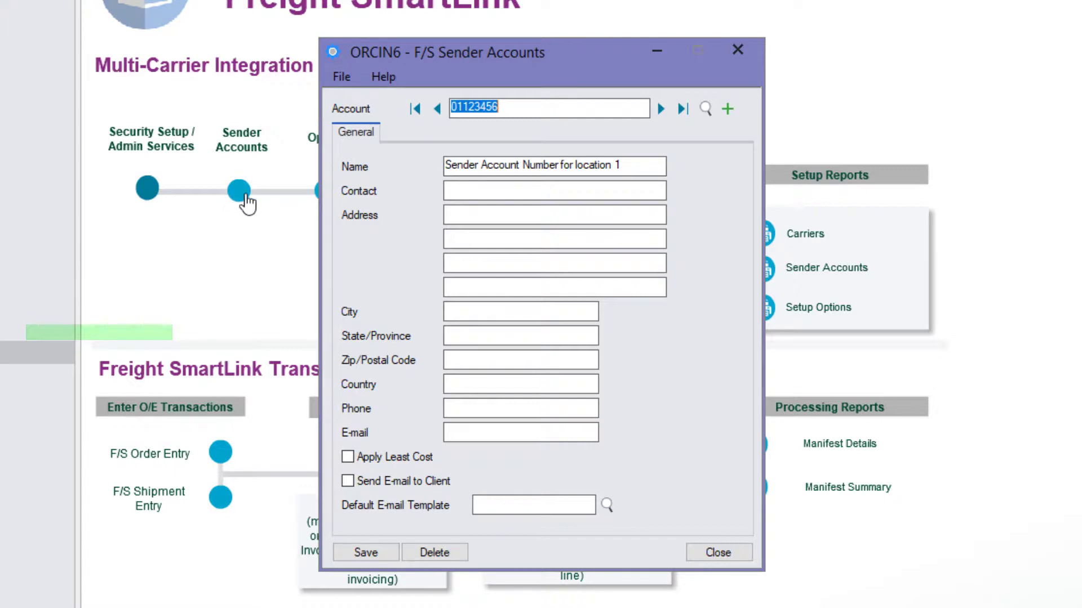
Check the next sender account, put the sender accounts window away and open the Freight SmartLink options
click(661, 109)
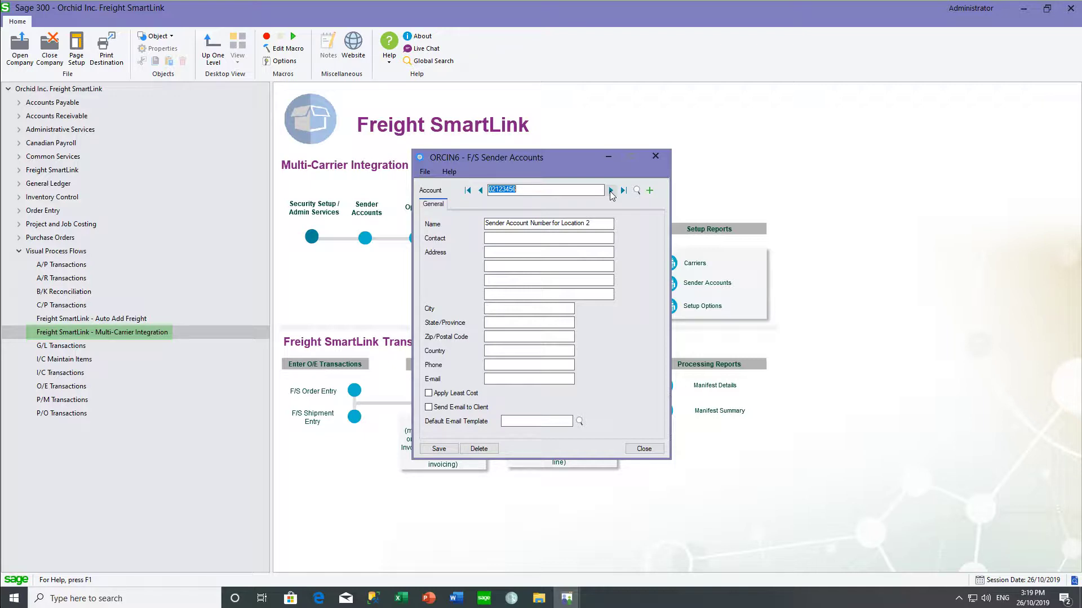
click(609, 160)
click(414, 238)
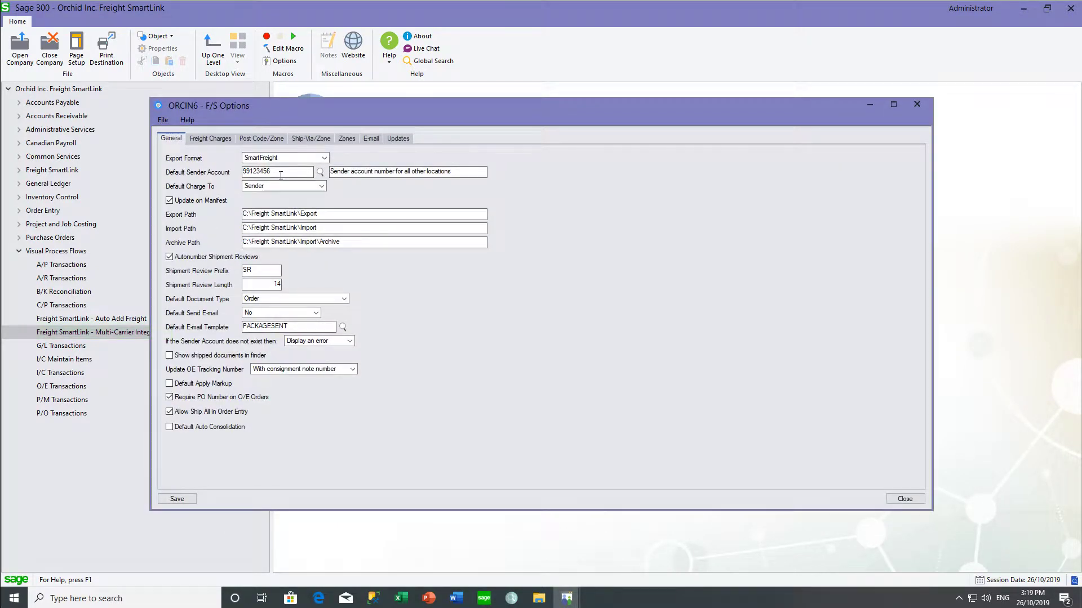
Review the available export formats and the default charge-to choices in the general options
click(324, 158)
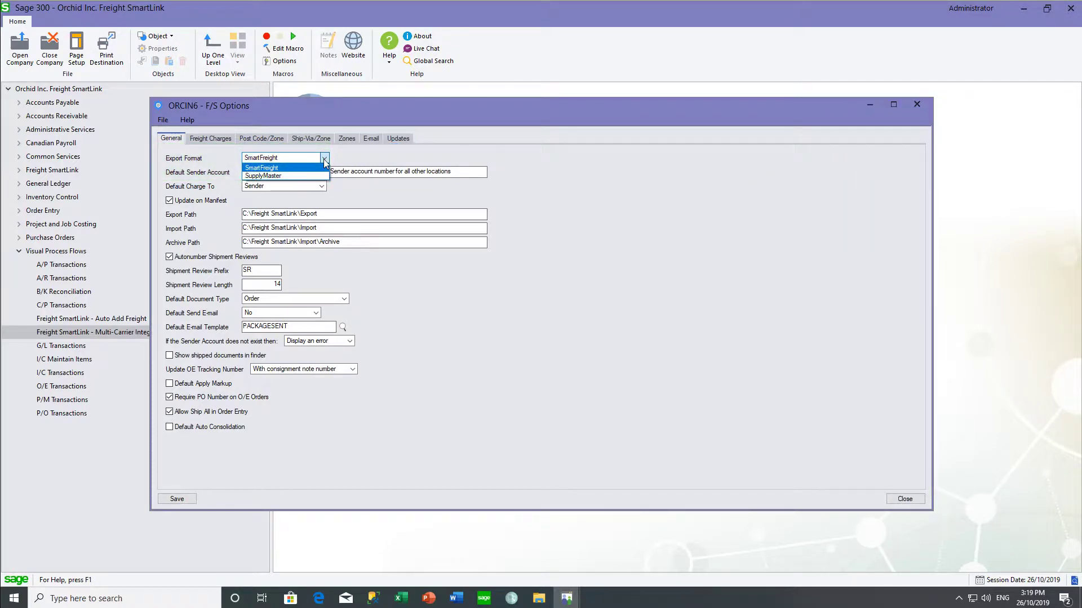
click(325, 164)
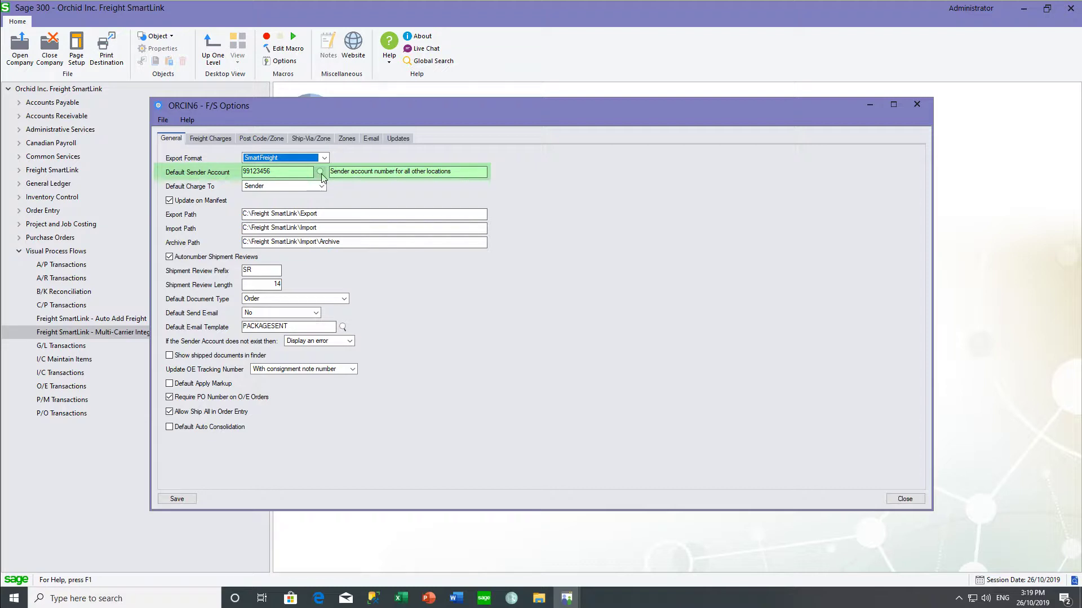
click(321, 186)
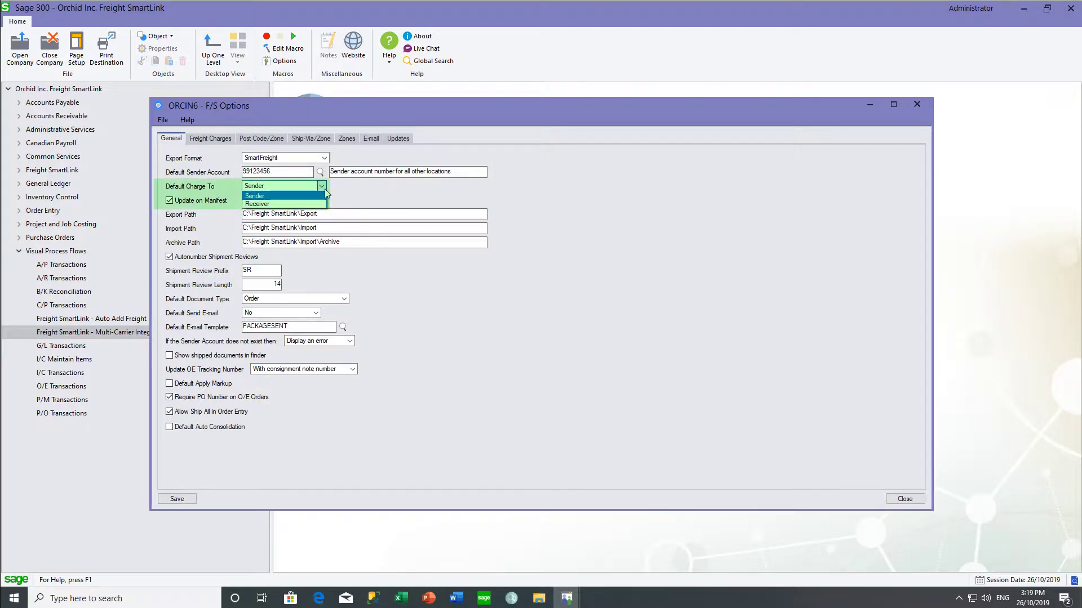
click(325, 188)
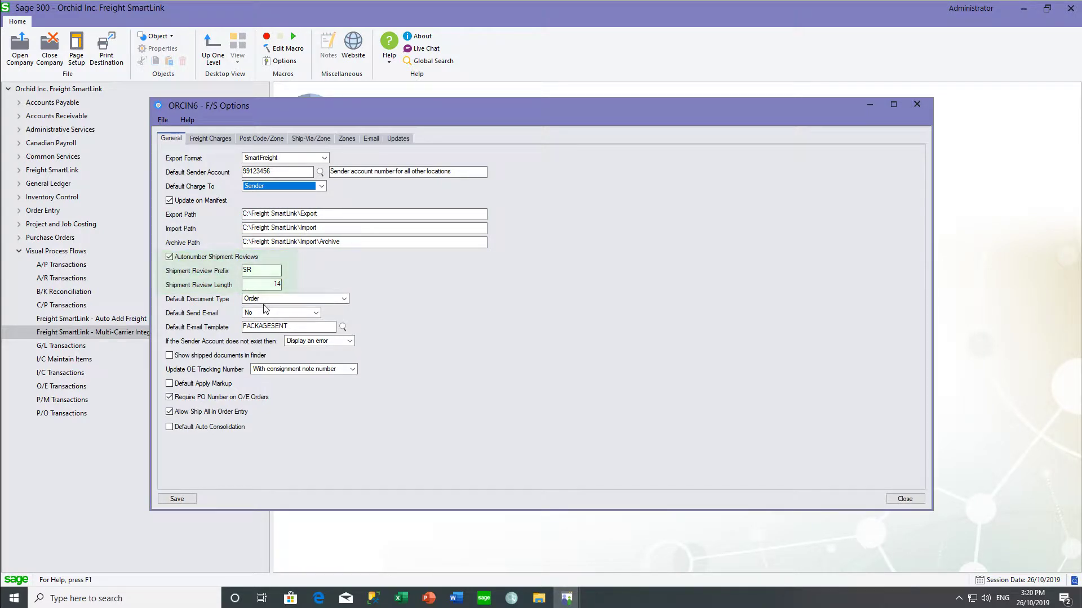
Review the default send e-mail choices, keeping No, and look up the available default e-mail templates
click(315, 313)
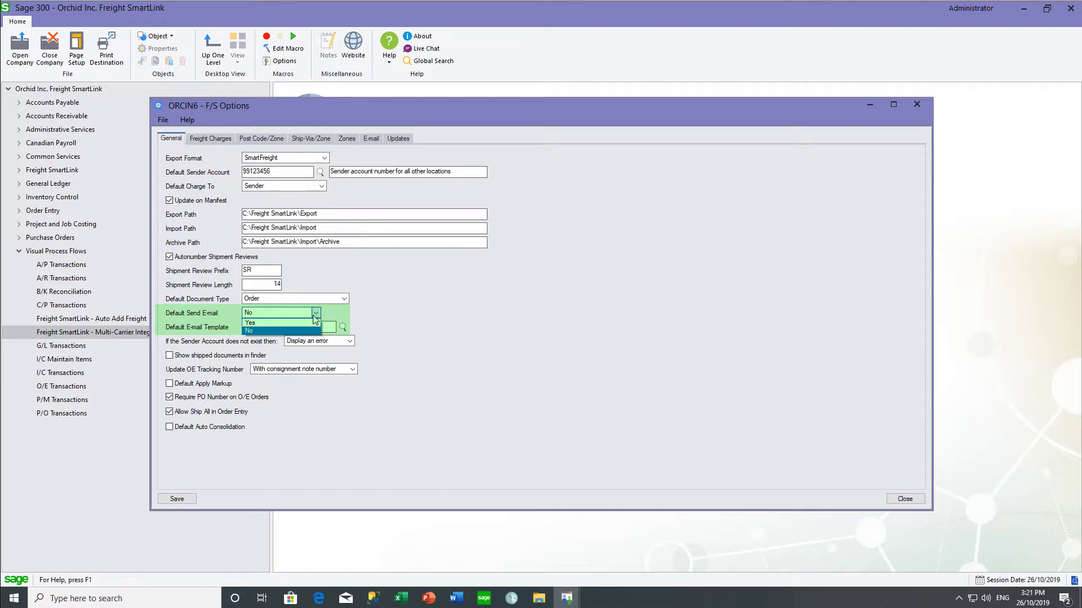
click(315, 331)
click(342, 327)
click(344, 328)
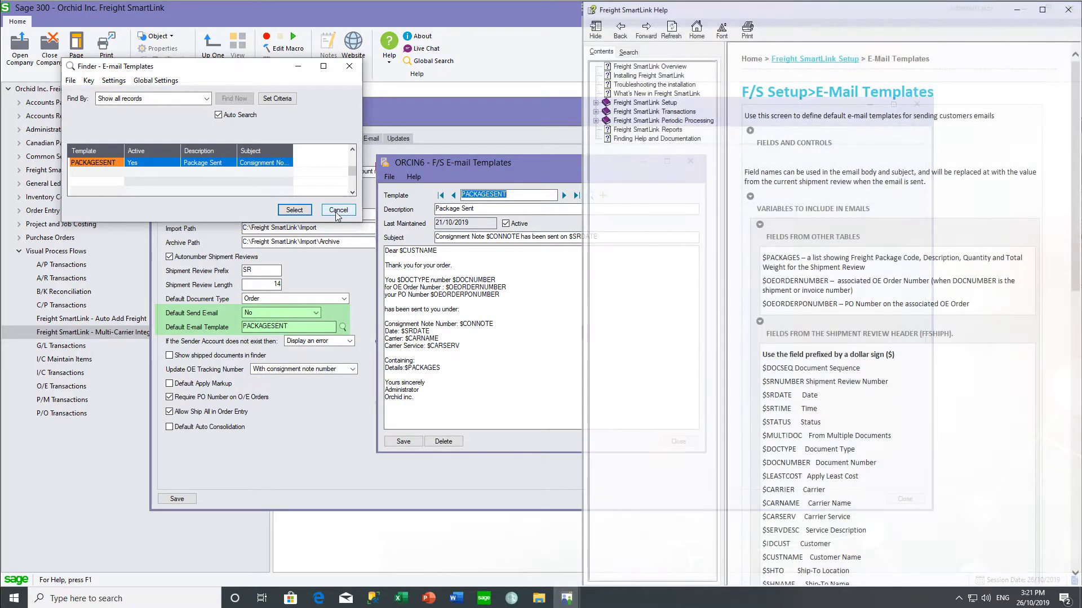
click(338, 210)
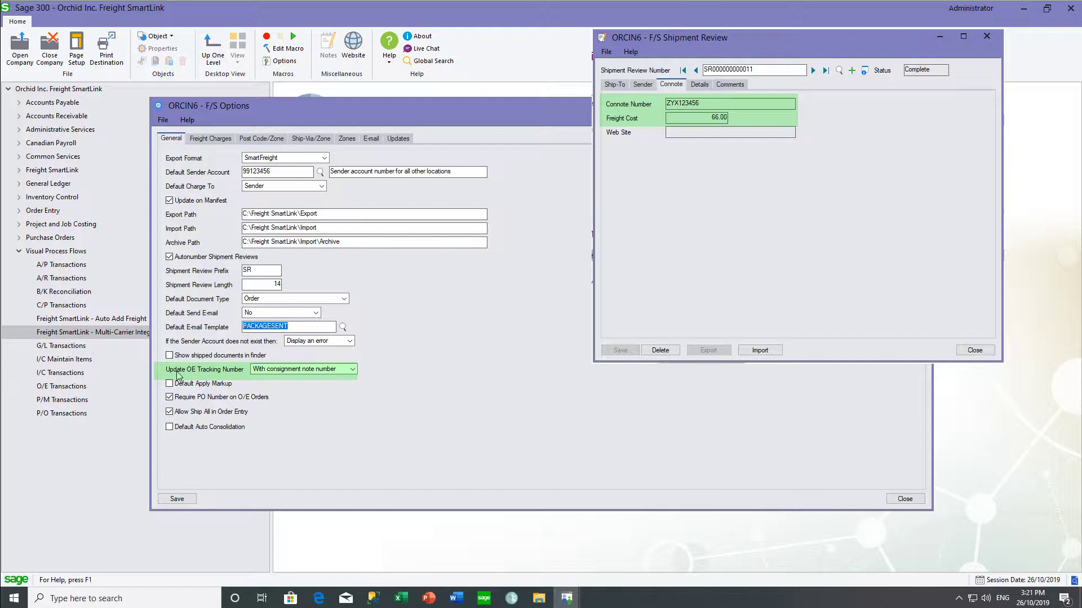
Review the O/E tracking number update choices, keeping With consignment note number, and look up orders from a new shipment review's document number
click(352, 369)
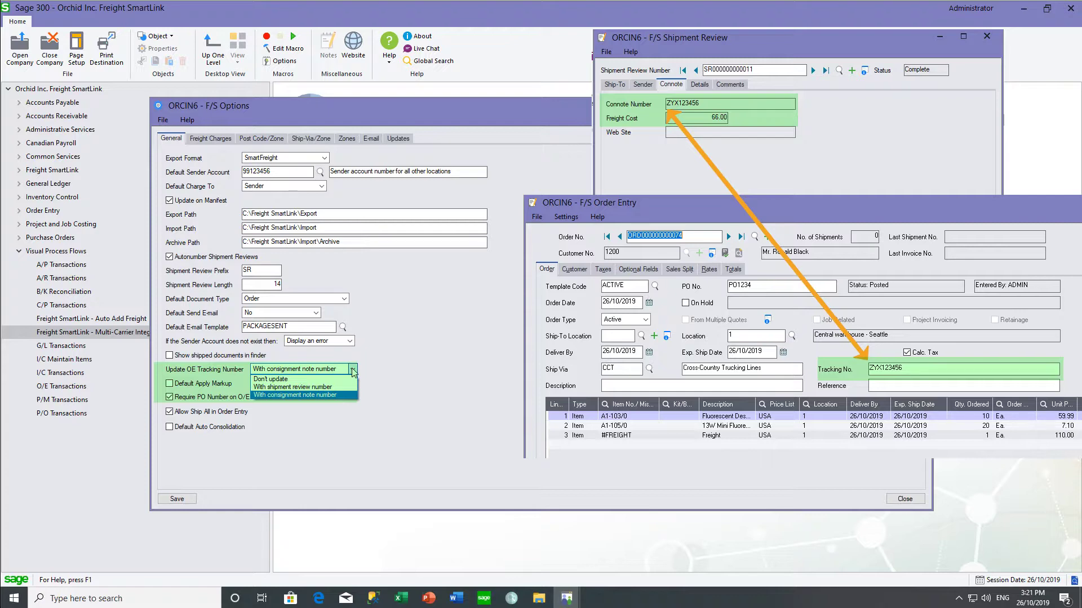
click(346, 395)
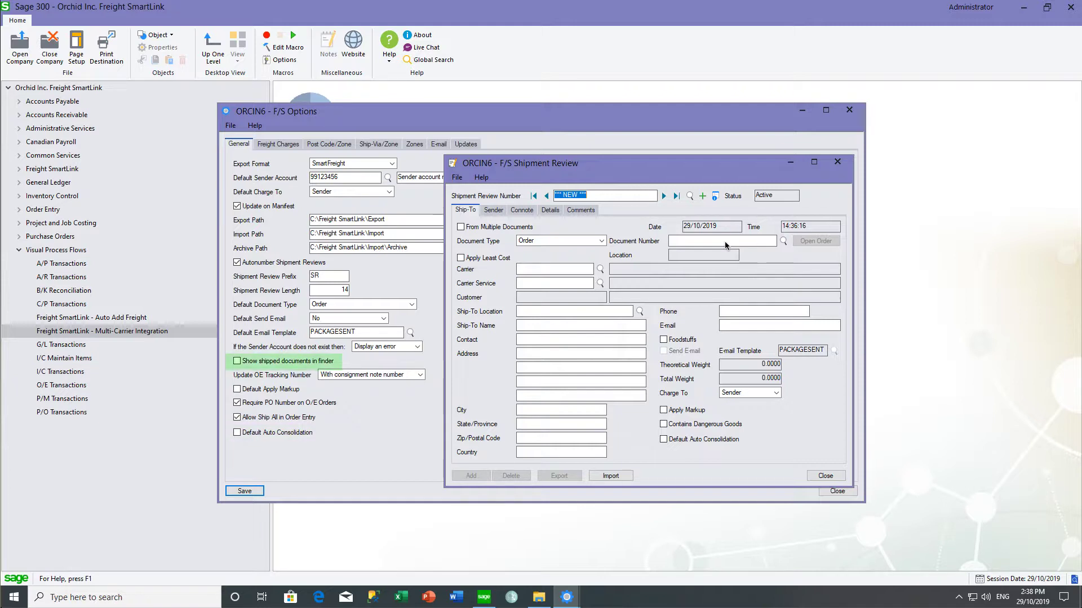
click(784, 242)
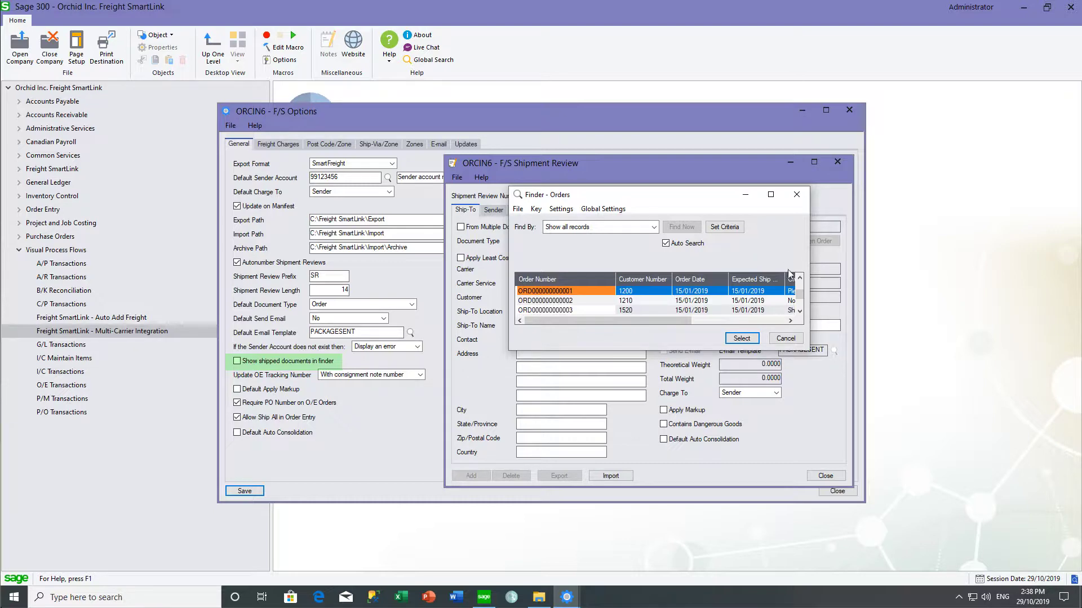
click(785, 339)
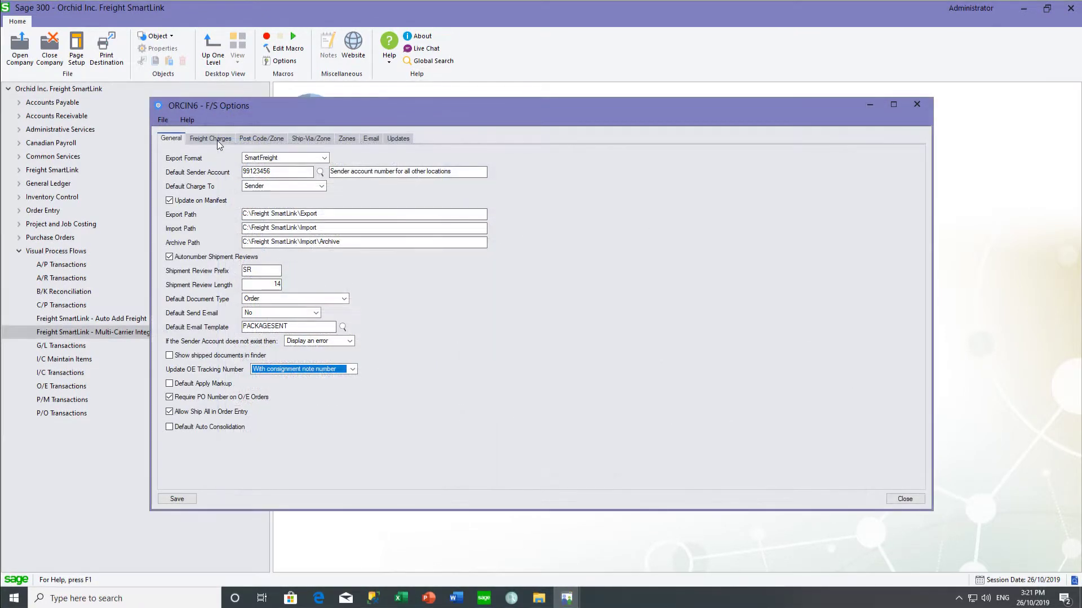
Review the freight charge options, including shipment review creation when invoicing and adding freight cost during manifest import
click(218, 141)
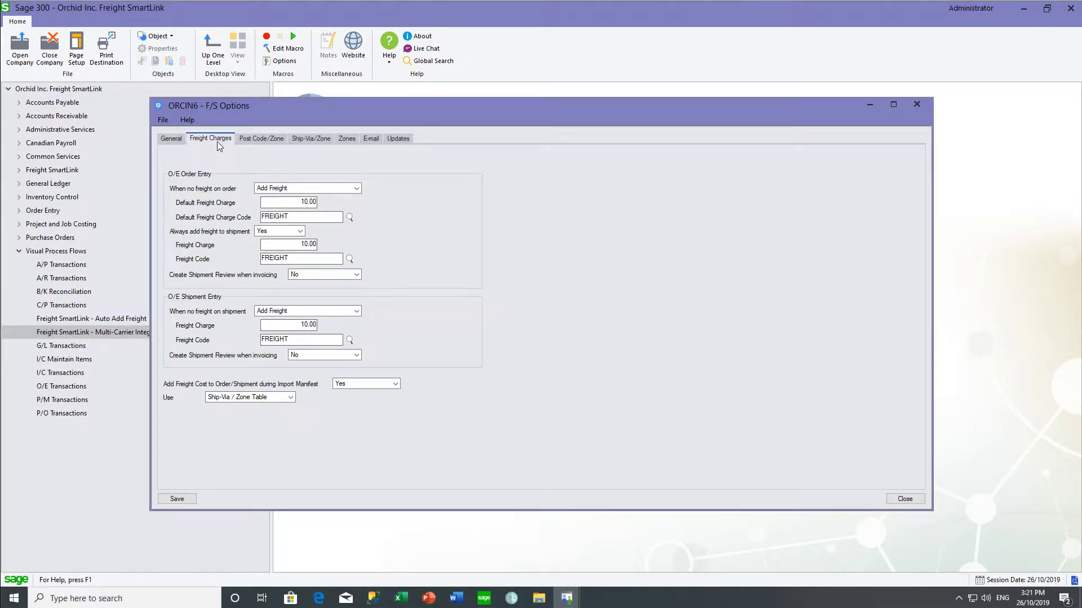
click(356, 274)
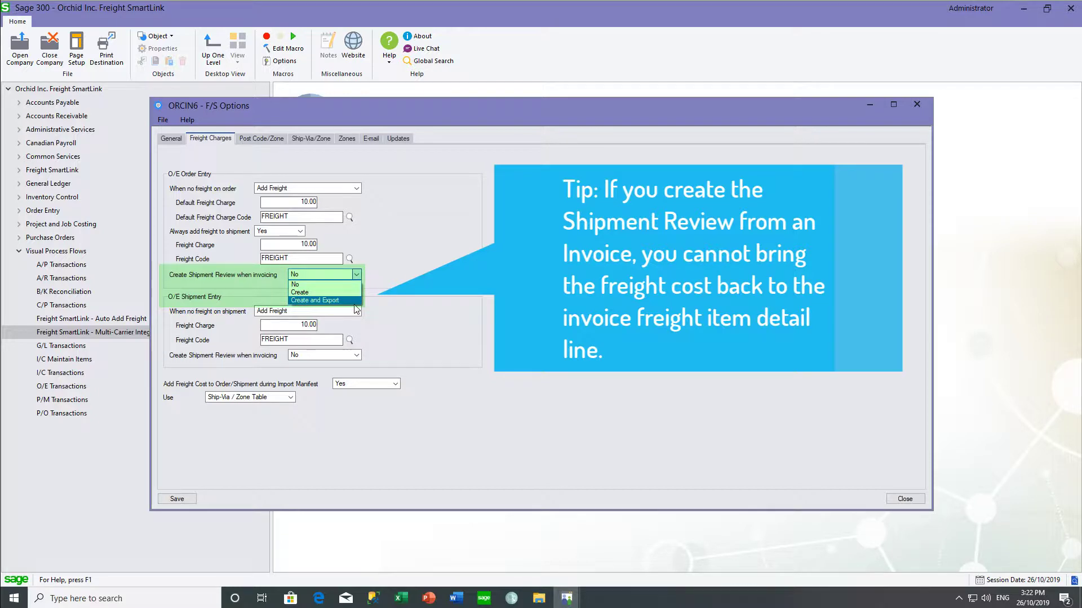
click(359, 274)
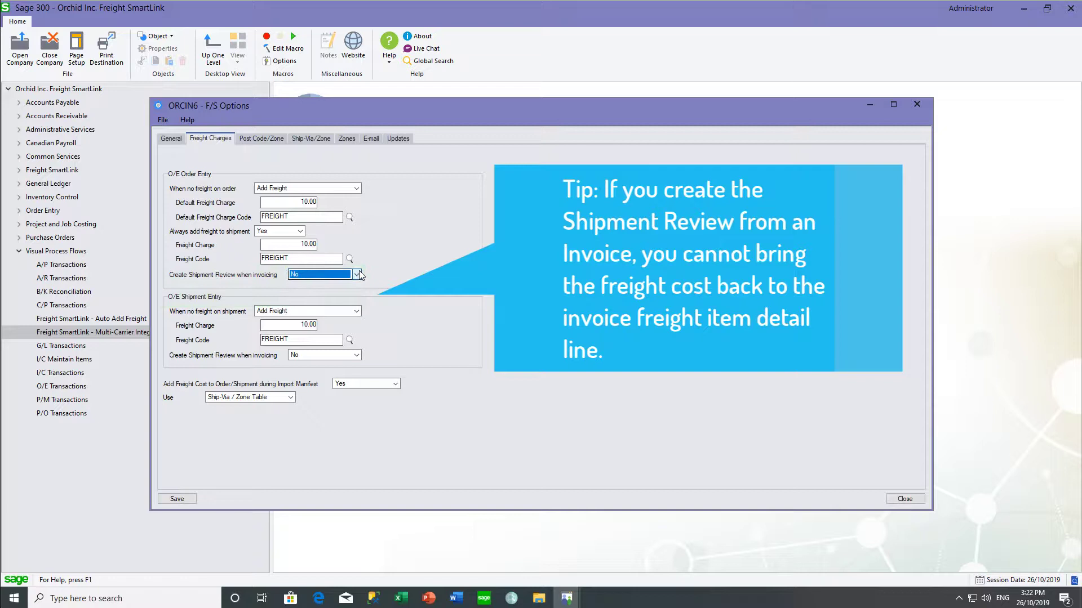
click(356, 355)
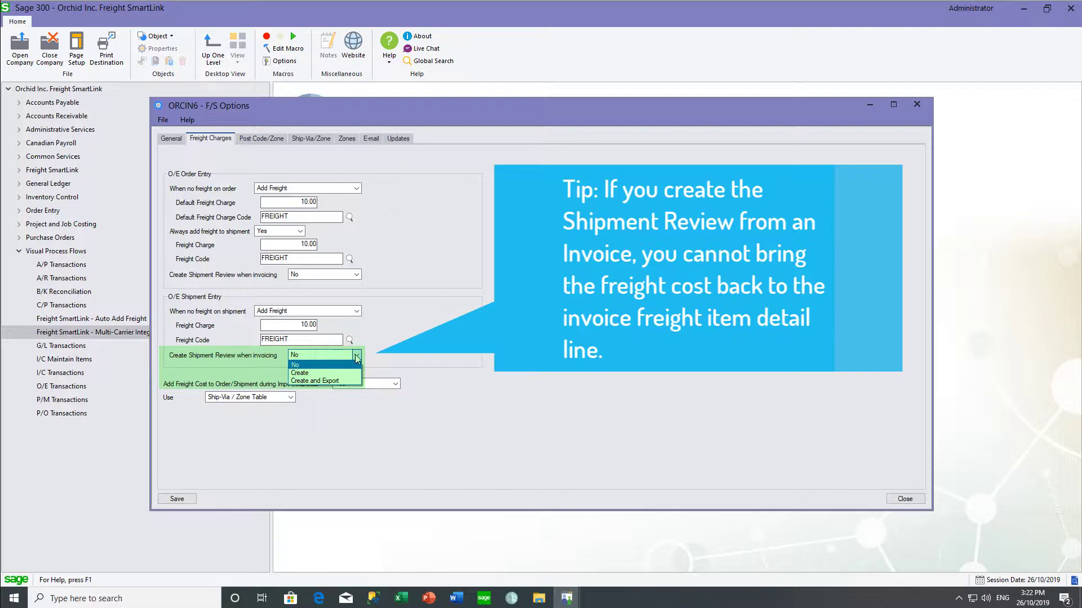
click(357, 356)
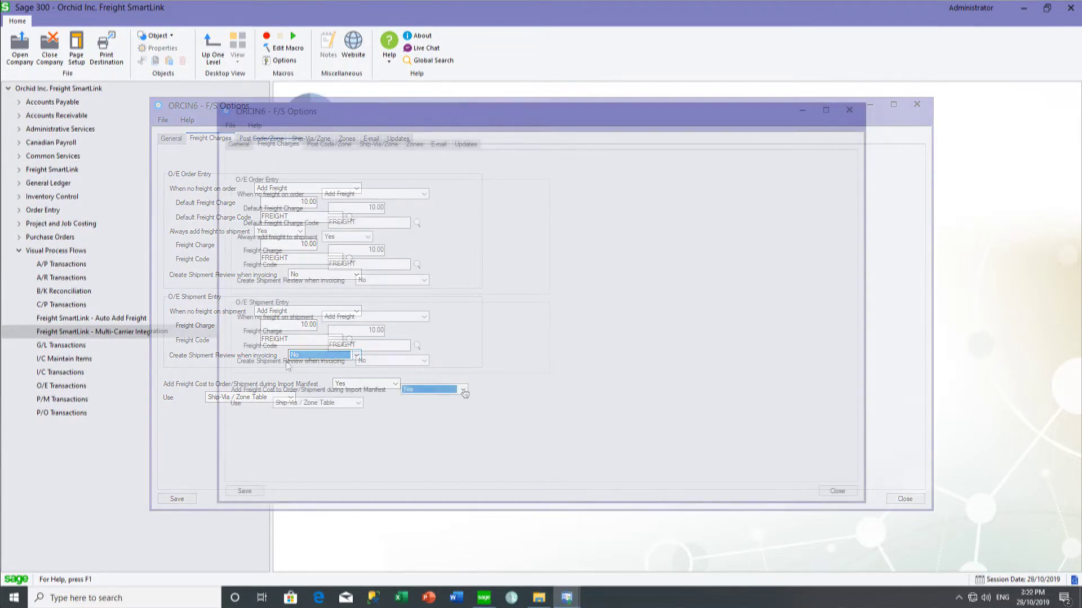
click(463, 389)
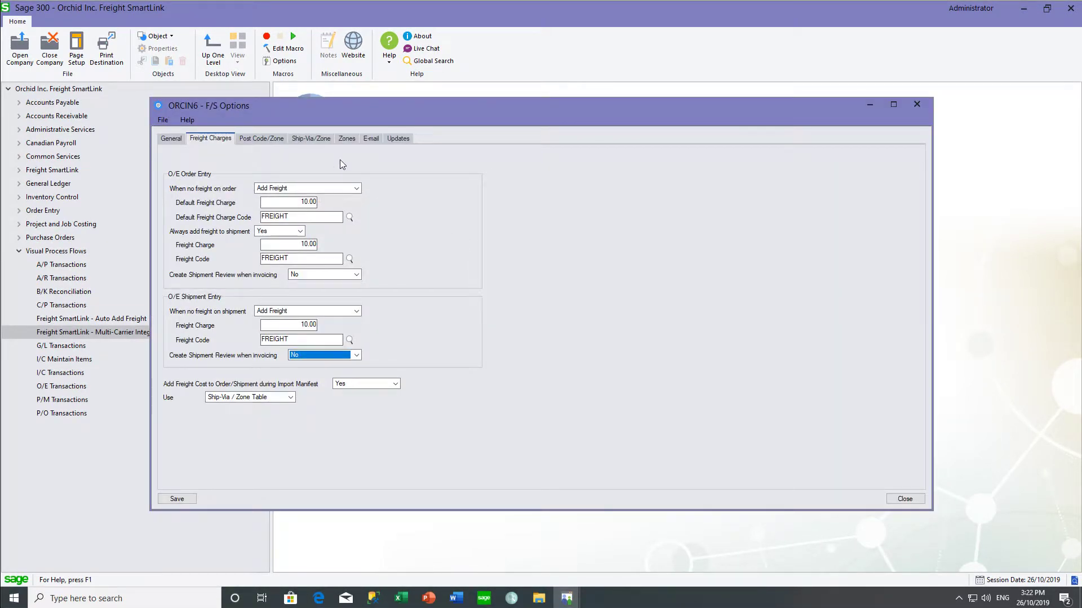
Review the e-mail options and the PACKAGESENT e-mail template, using the help to examine the template variables
click(370, 139)
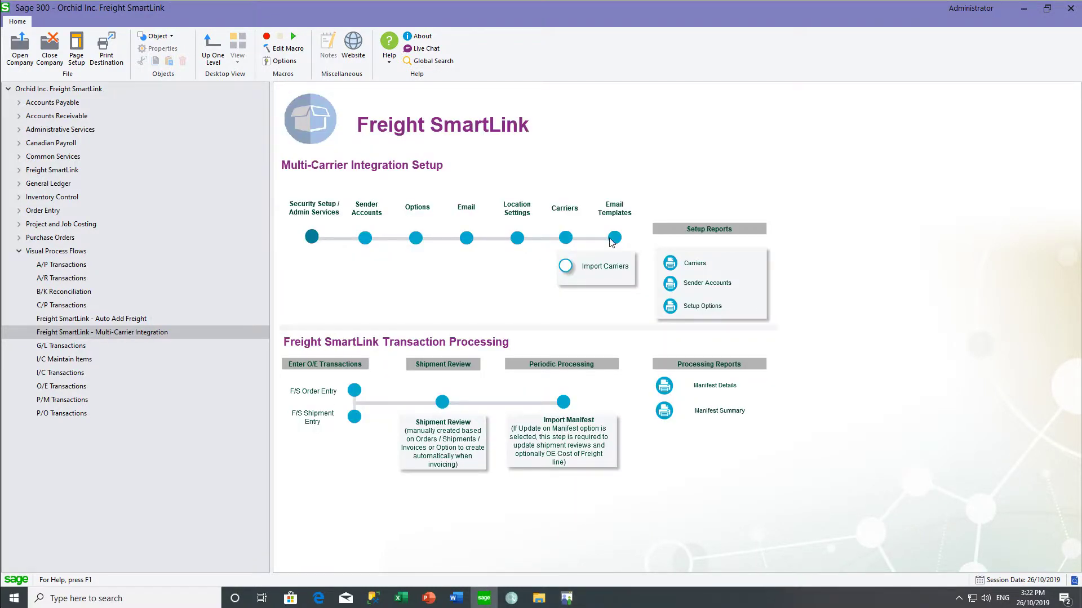
click(612, 239)
key(F1)
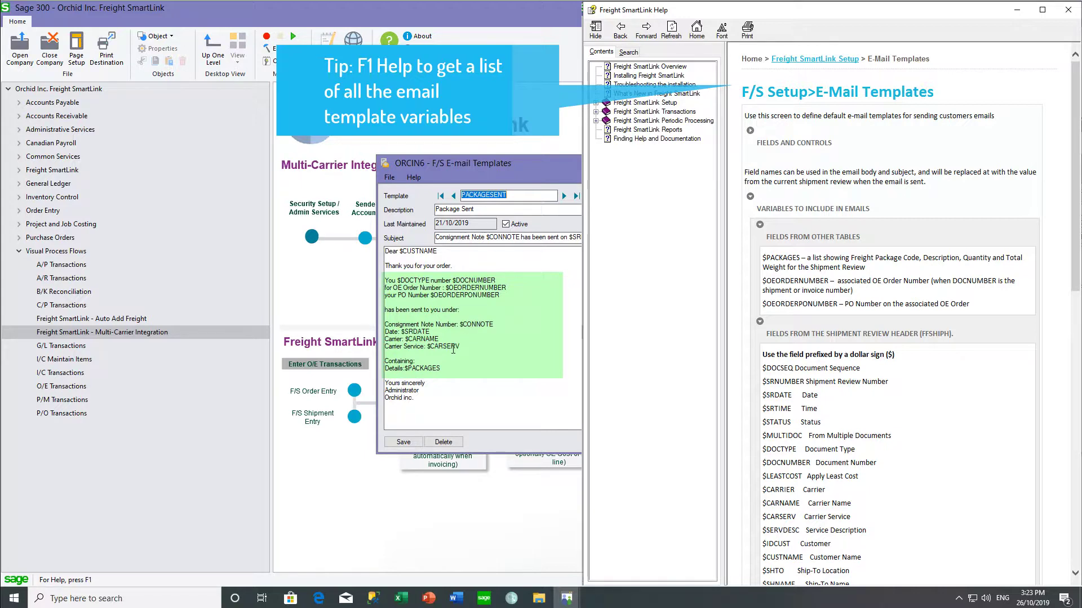
drag(442, 369, 373, 372)
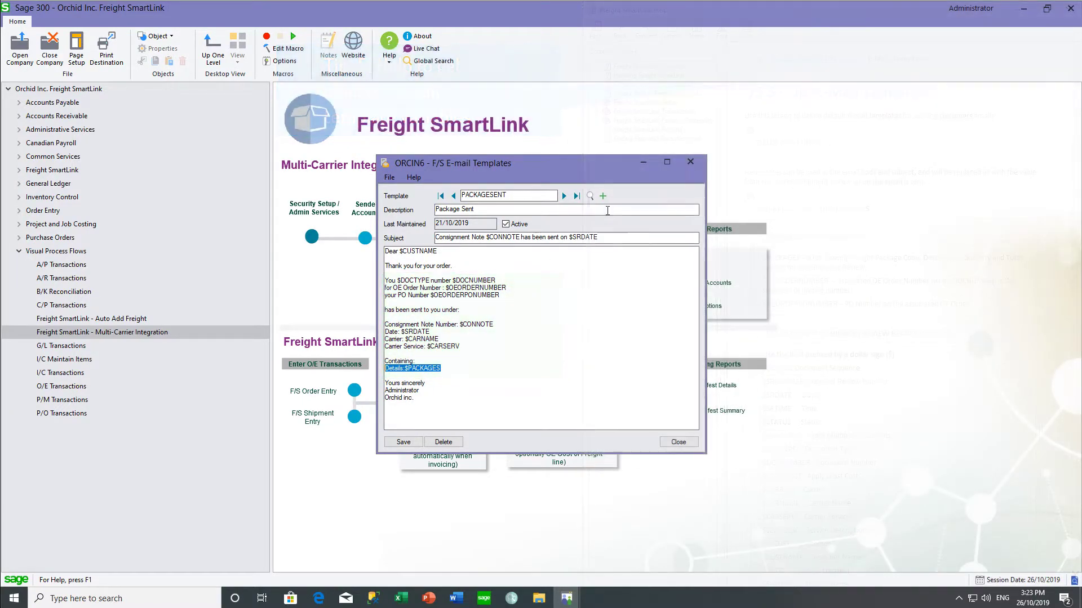
click(642, 163)
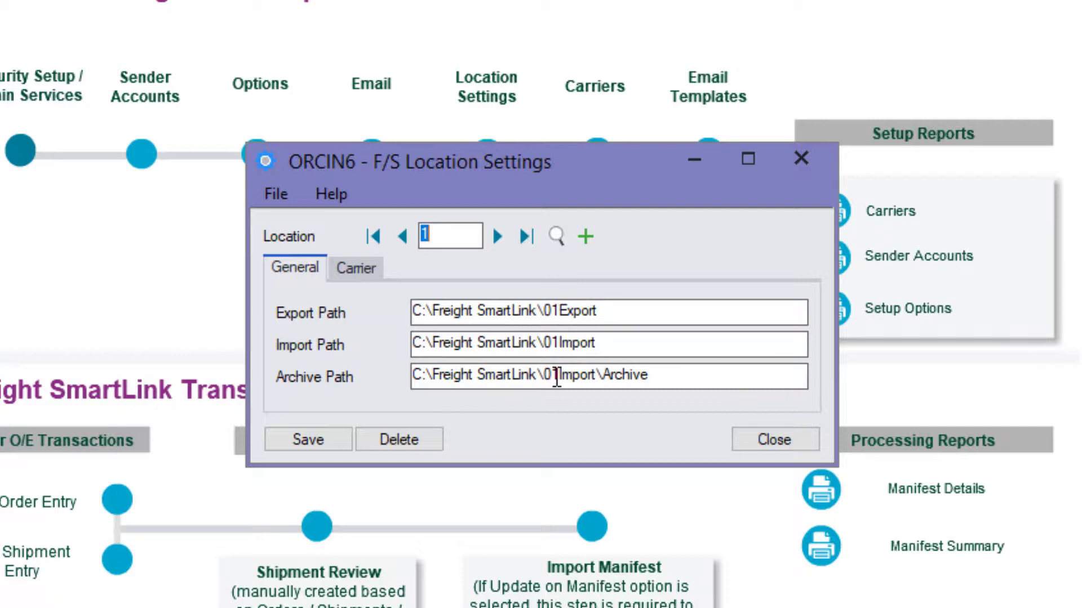
Browse the location settings for locations 2 and 3, check location 1's carrier account details and close the settings
click(497, 236)
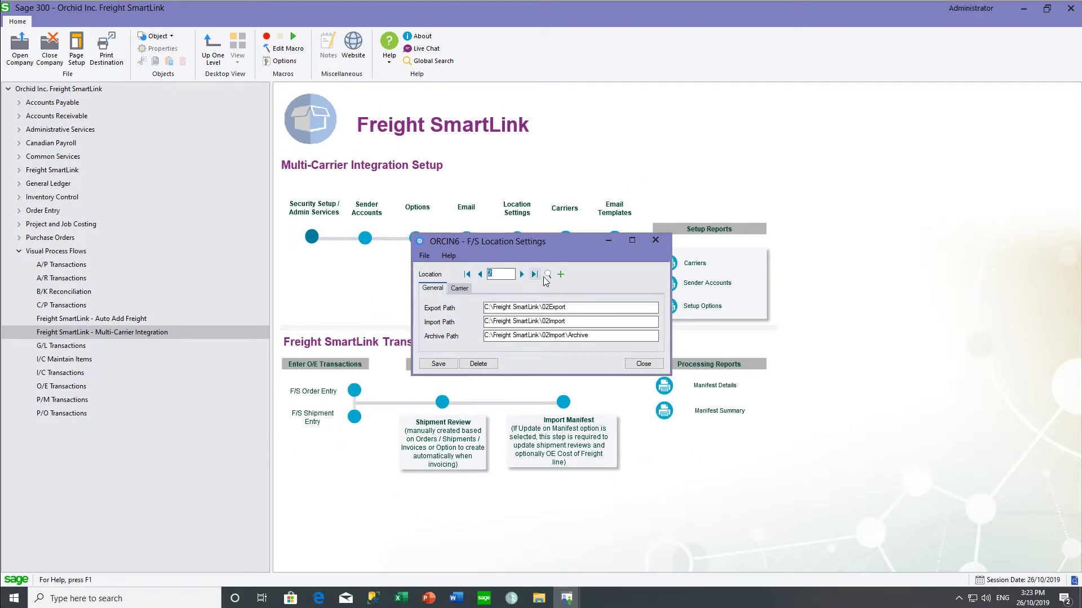
click(547, 275)
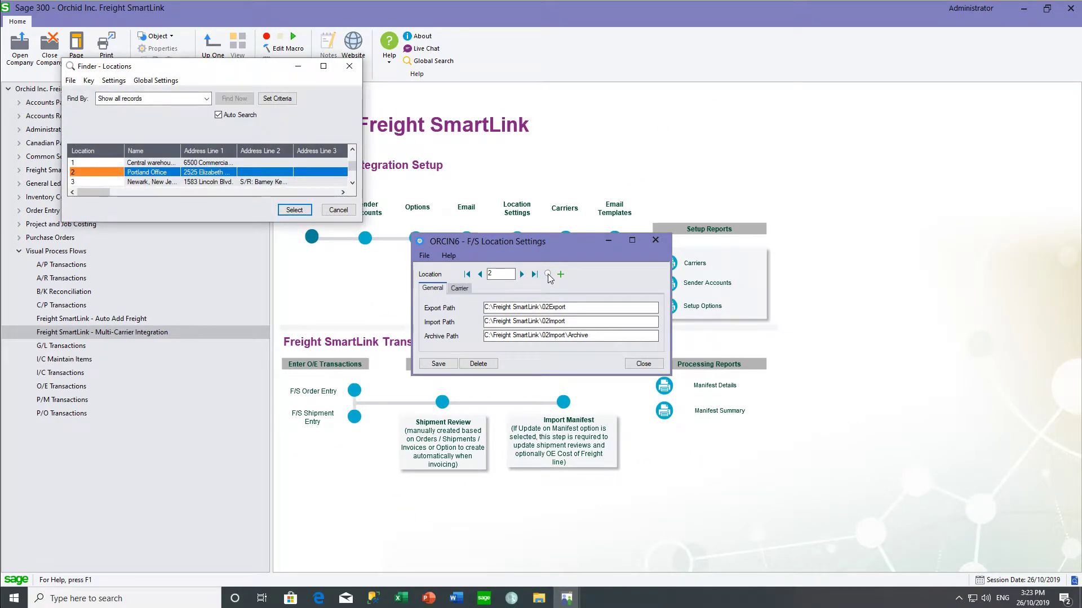
click(267, 182)
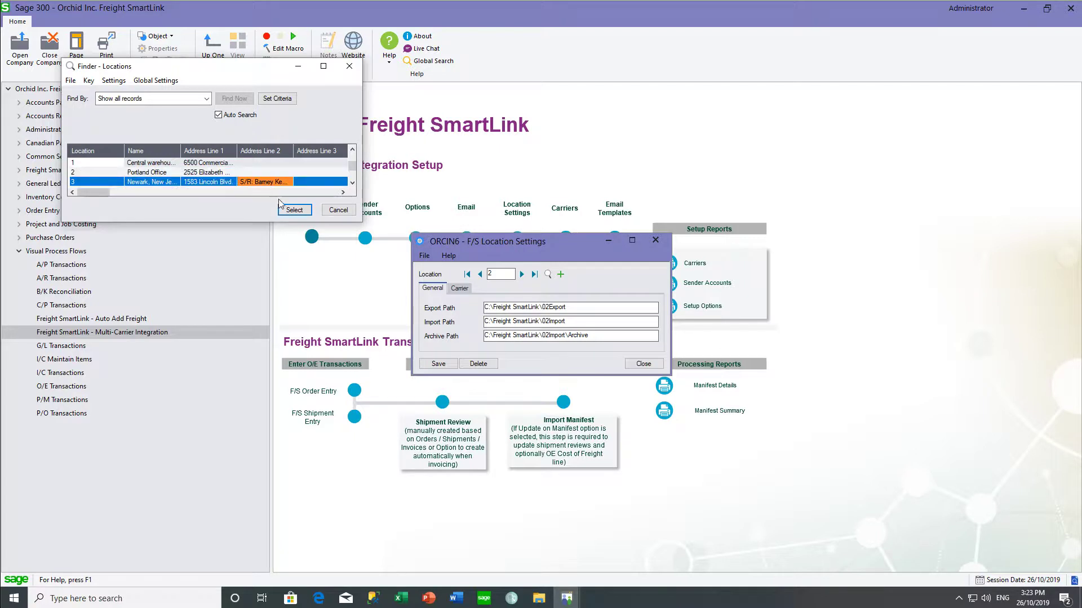
click(294, 210)
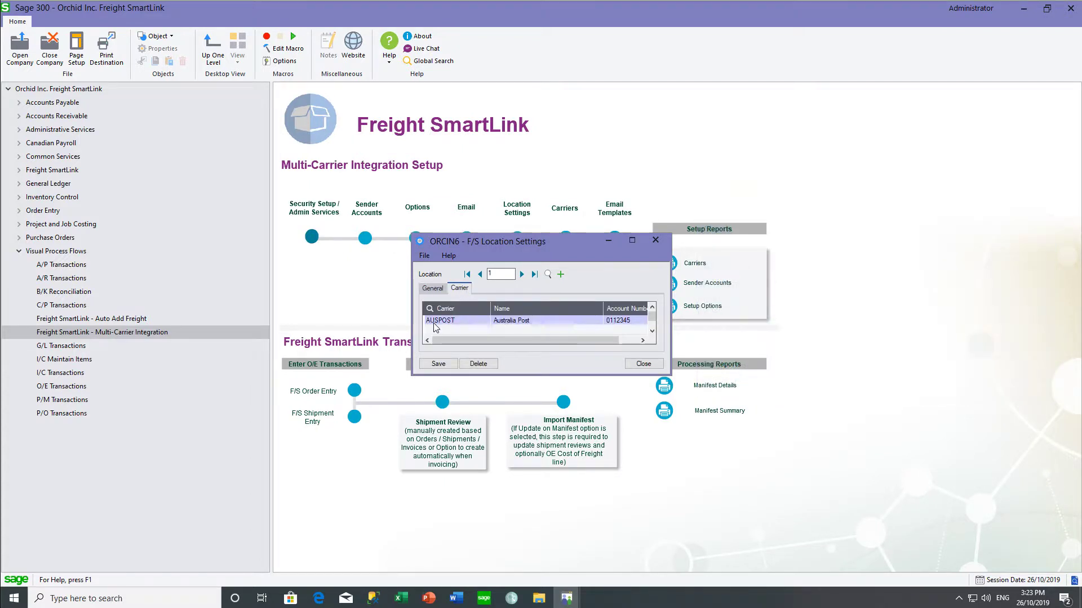
drag(480, 341, 531, 343)
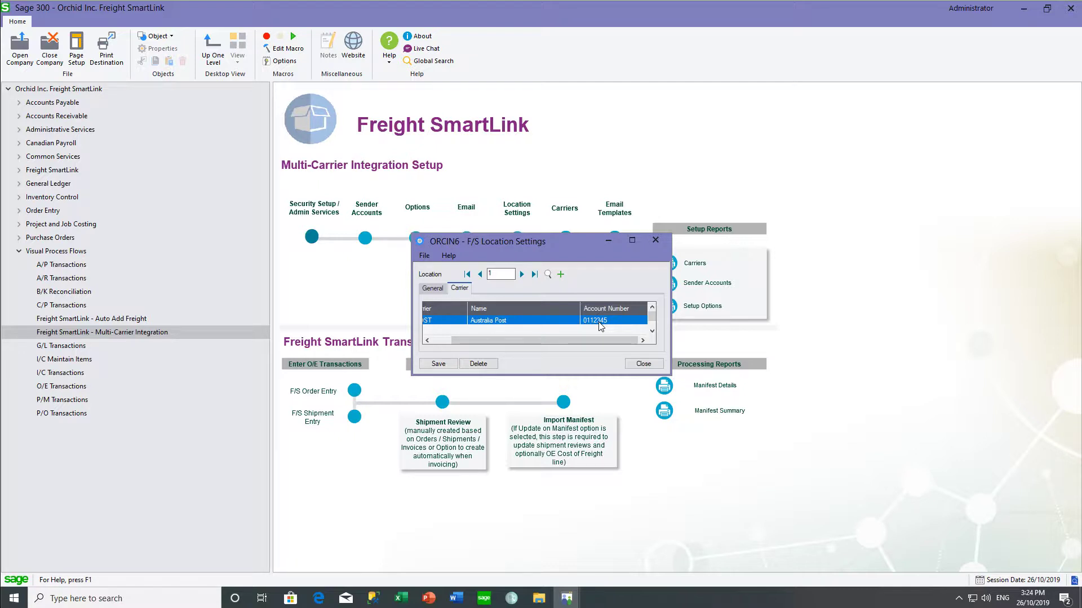
click(655, 240)
Open the carriers setup and review the services and freight packages of carrier 1ST FLEET
click(564, 236)
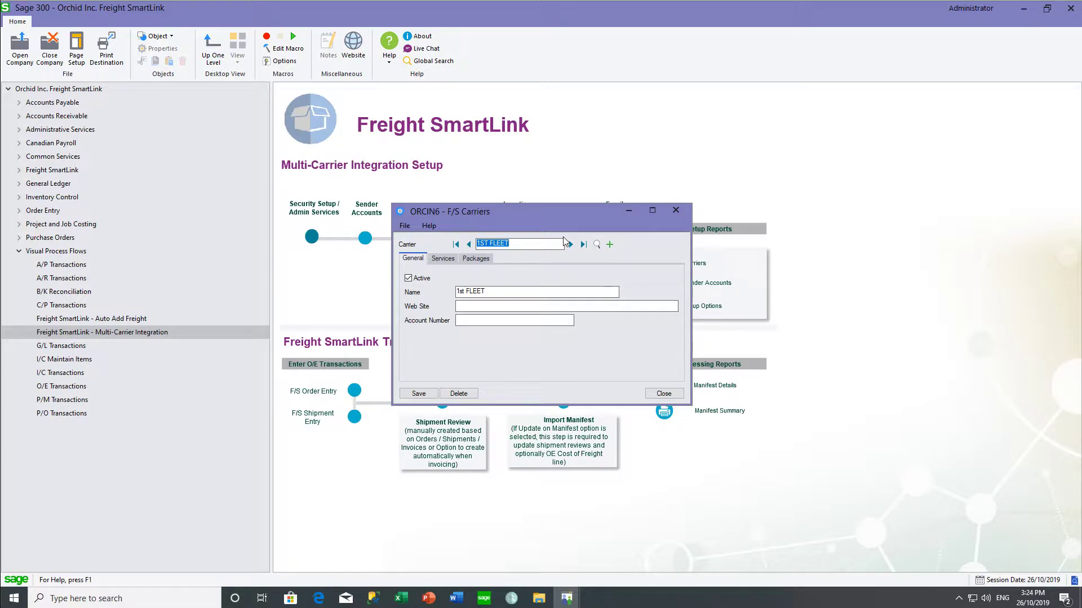
click(442, 258)
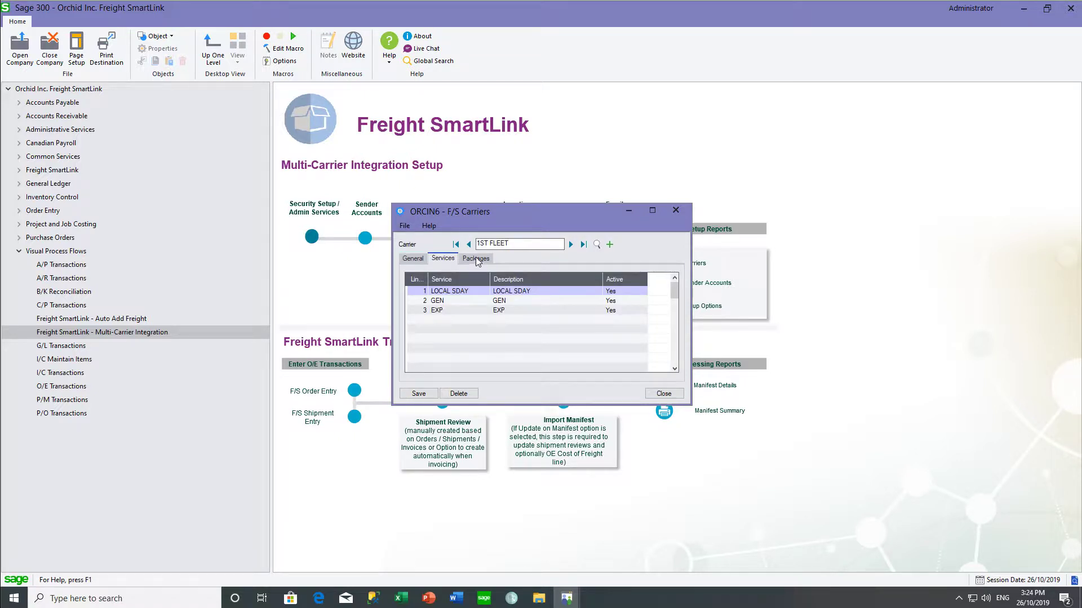
click(475, 258)
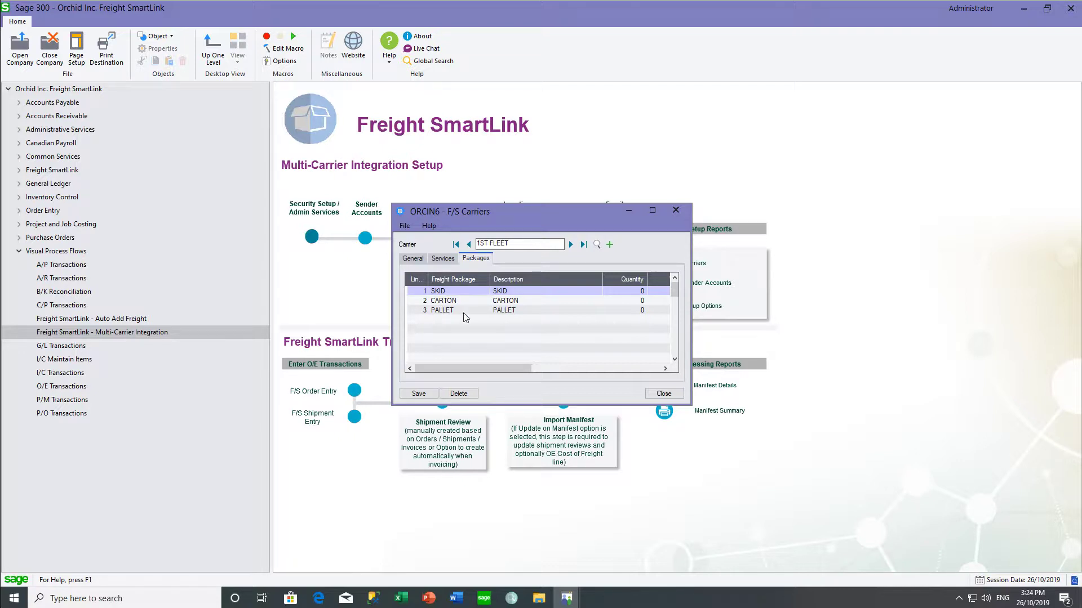
drag(455, 369, 417, 373)
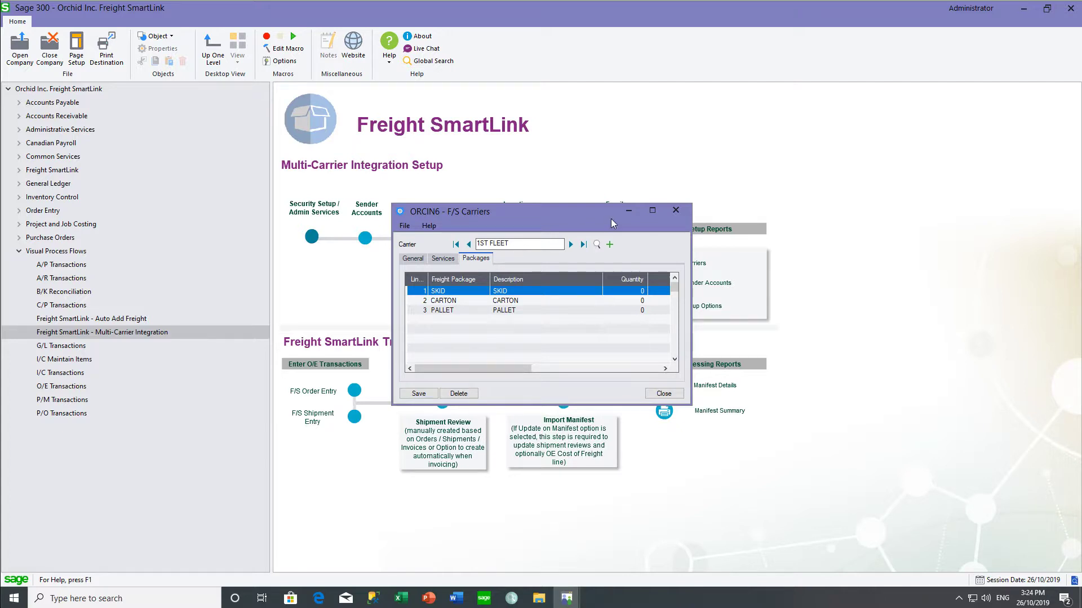
Go to the last carrier, TNT, and review its freight packages and services
click(583, 244)
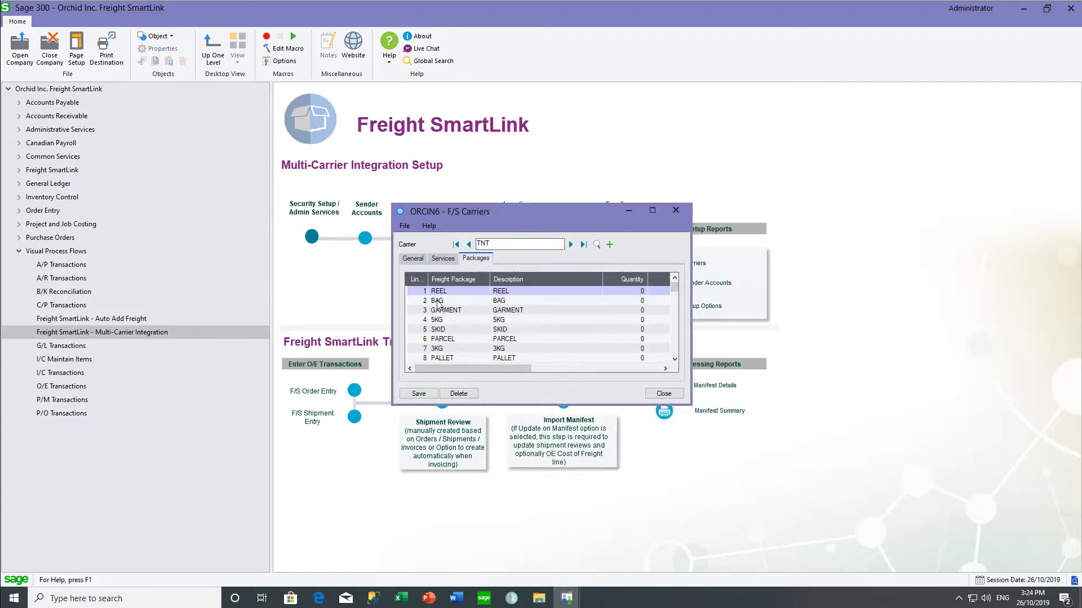
scroll(435, 361, down, 3)
click(435, 358)
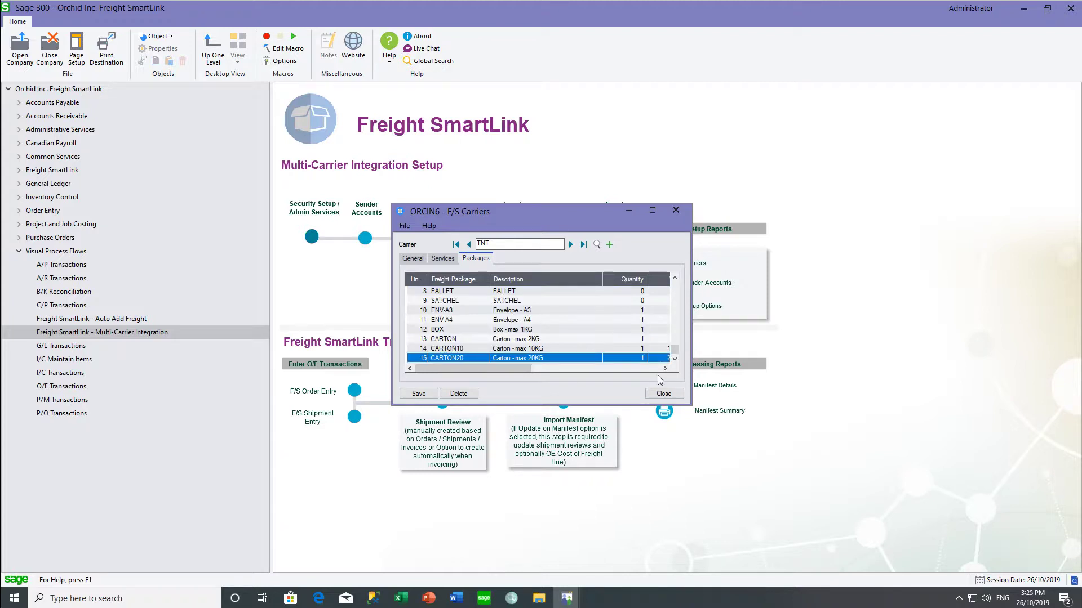
click(443, 259)
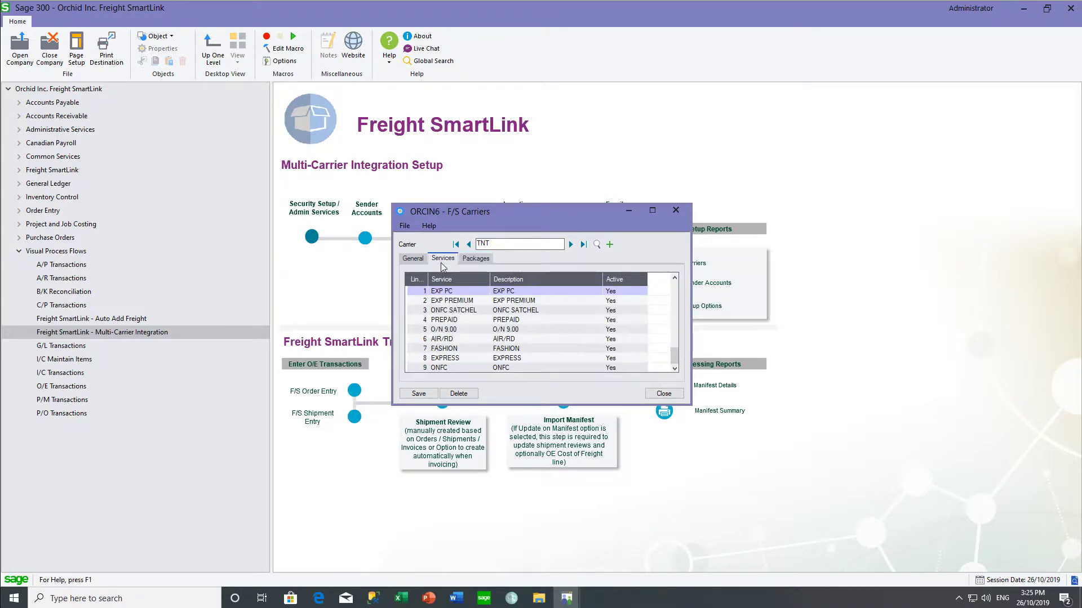
Review the rest of TNT's services, close the carriers setup and look at the carrier import
click(674, 367)
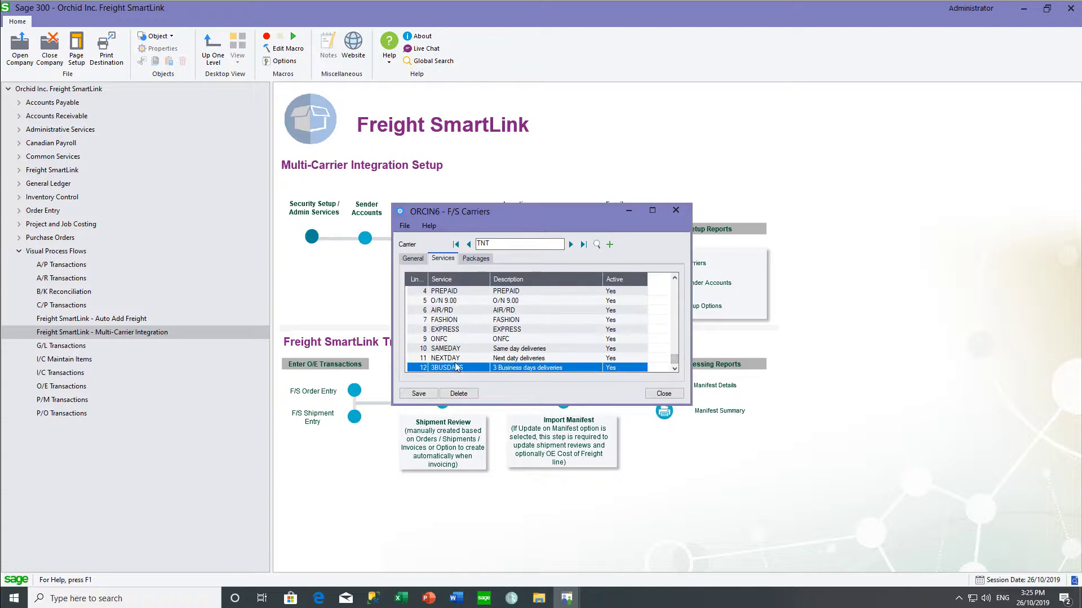
key(Escape)
click(565, 267)
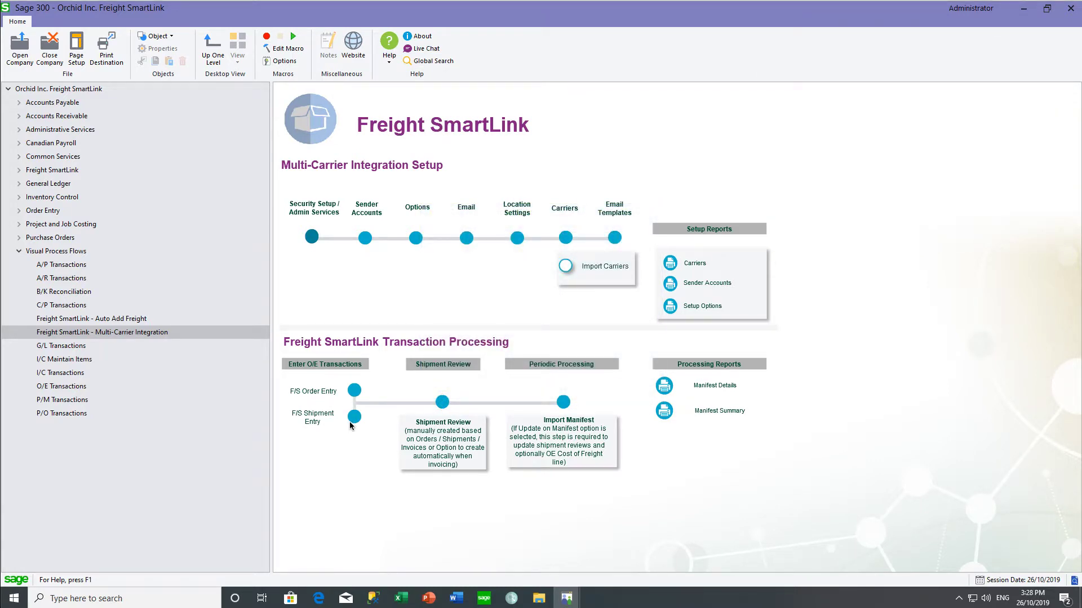
Open a new shipment review, check the available document types and keep Order as the document type
click(442, 402)
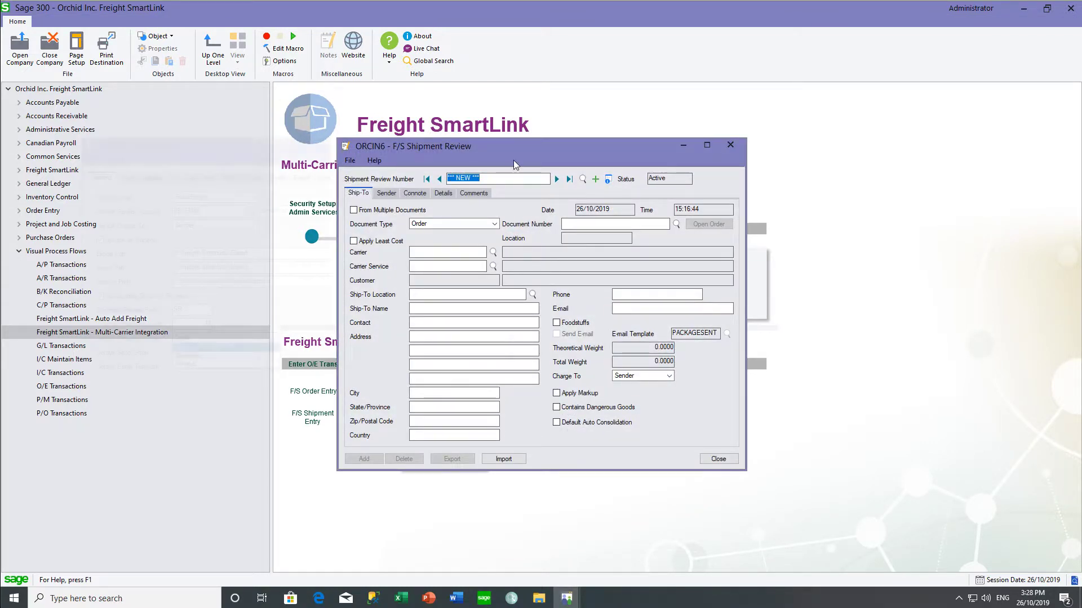
drag(510, 150, 525, 150)
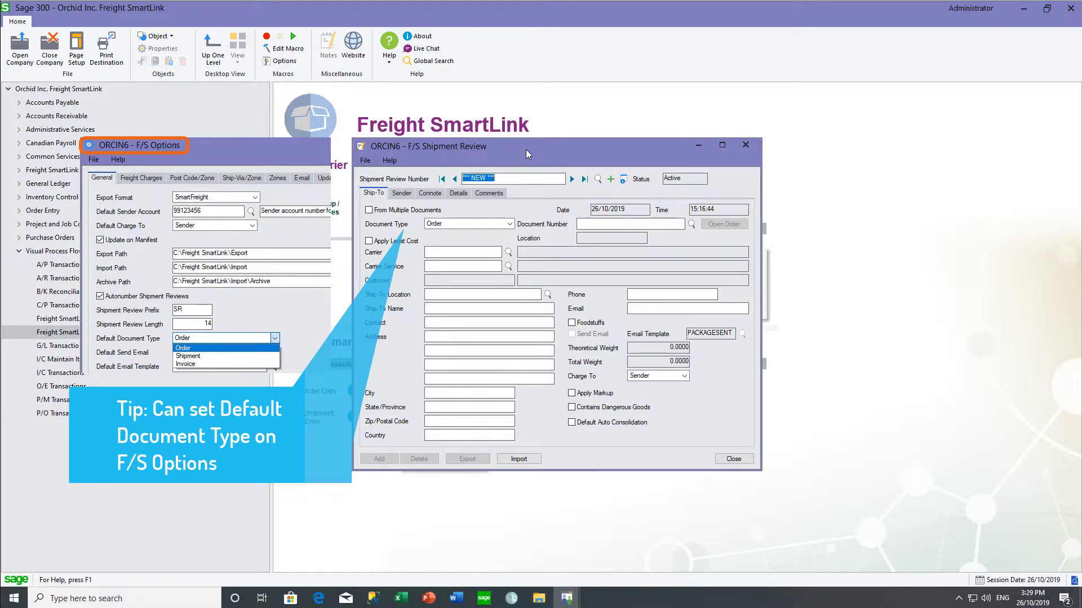
click(510, 224)
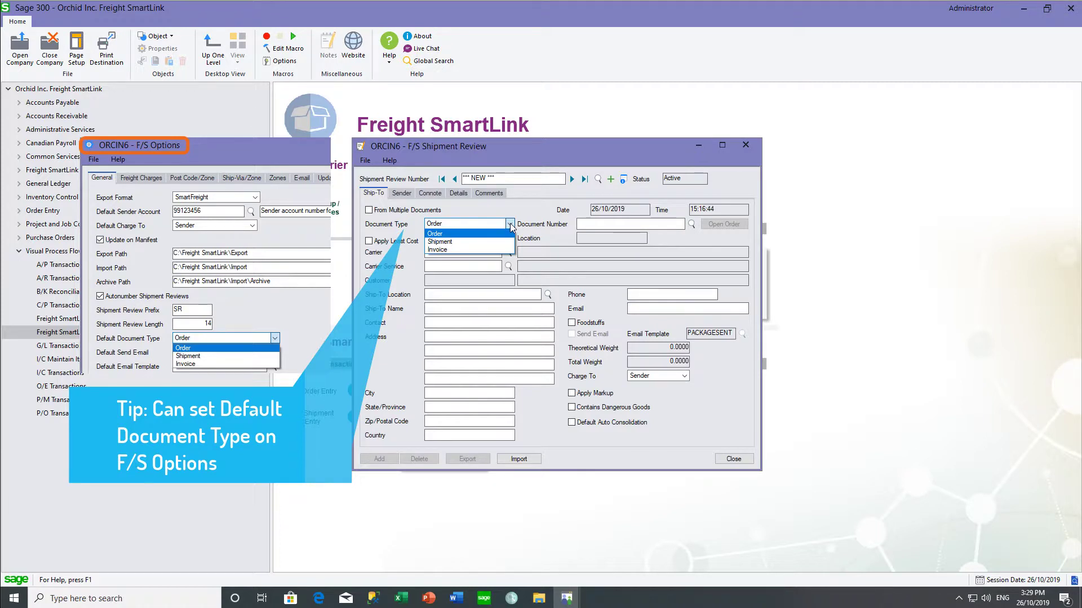
click(511, 225)
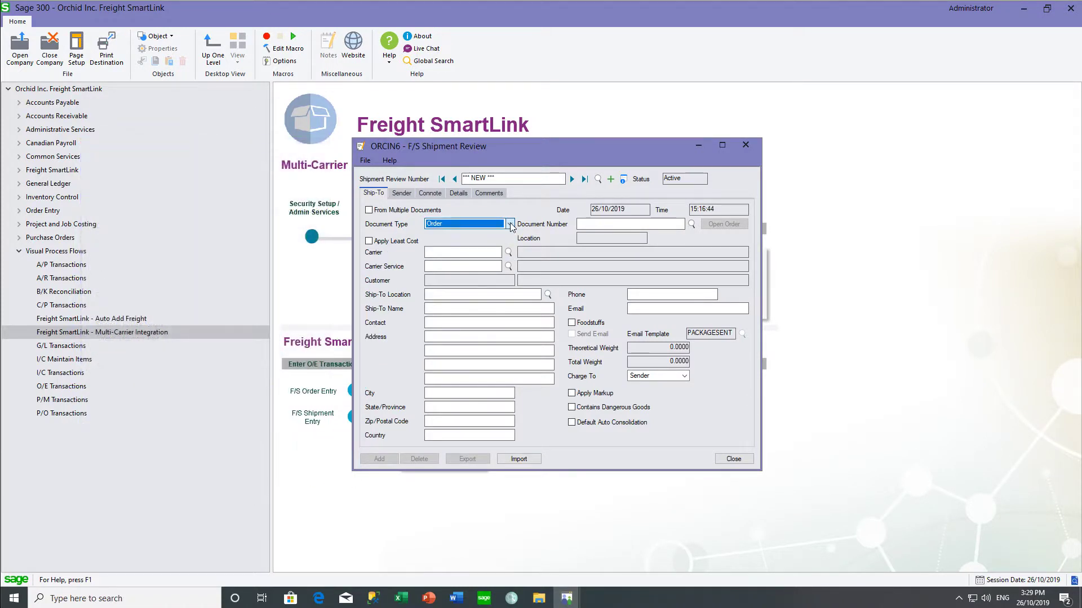
key(Tab)
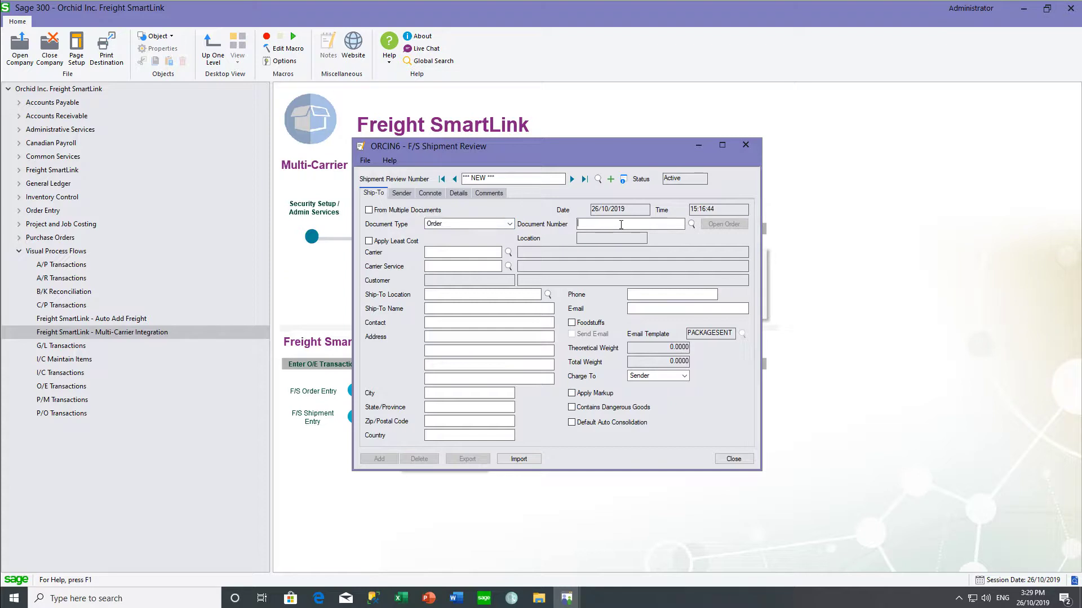
Choose an existing order at location 1 as the review's source document and keep TNT as the carrier
click(691, 225)
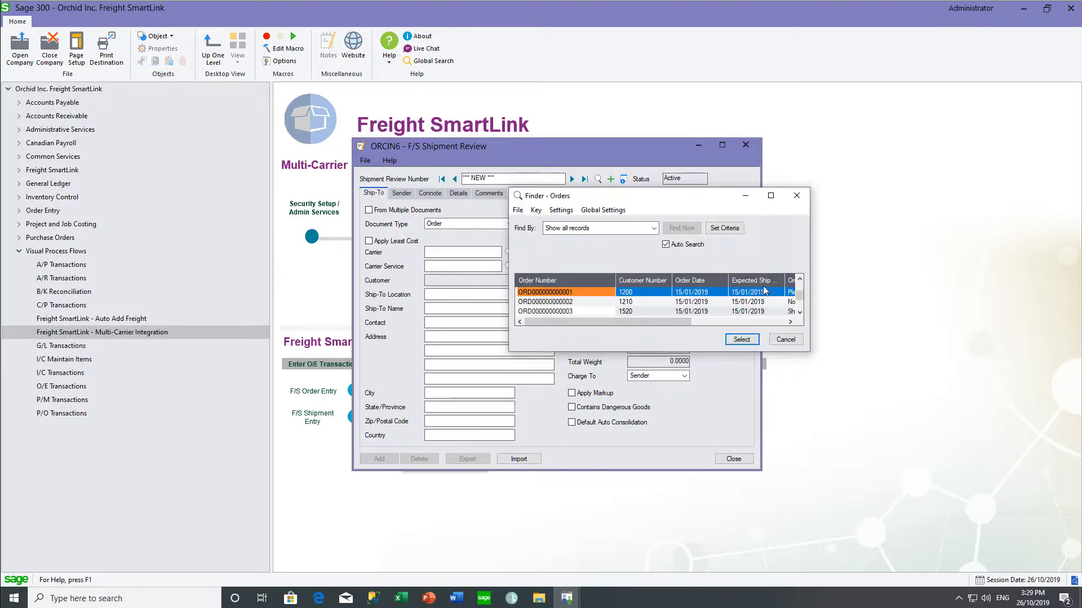
click(800, 308)
click(735, 338)
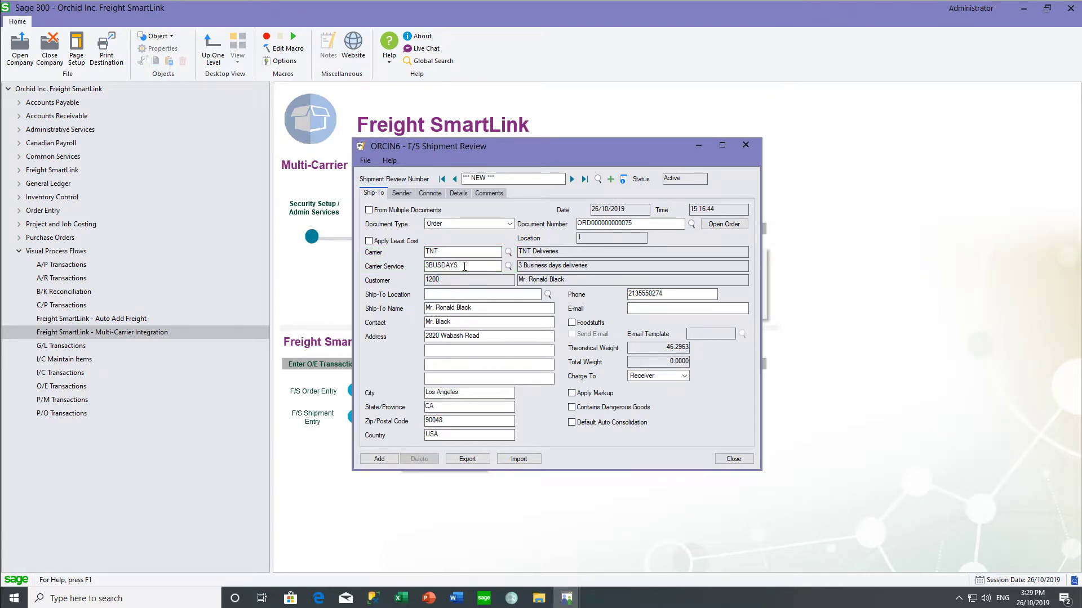
click(510, 252)
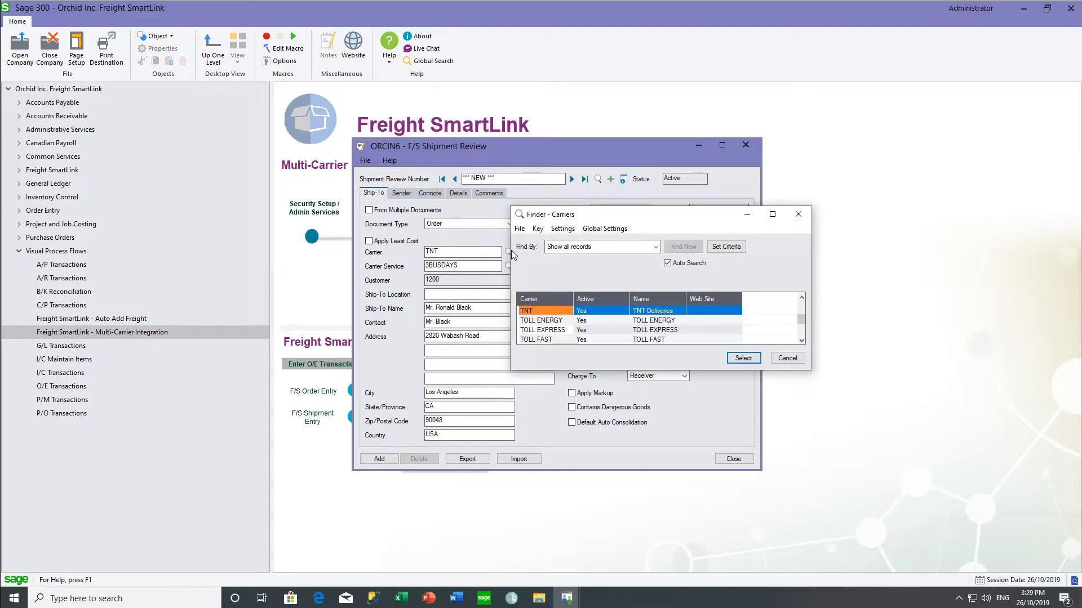
click(743, 358)
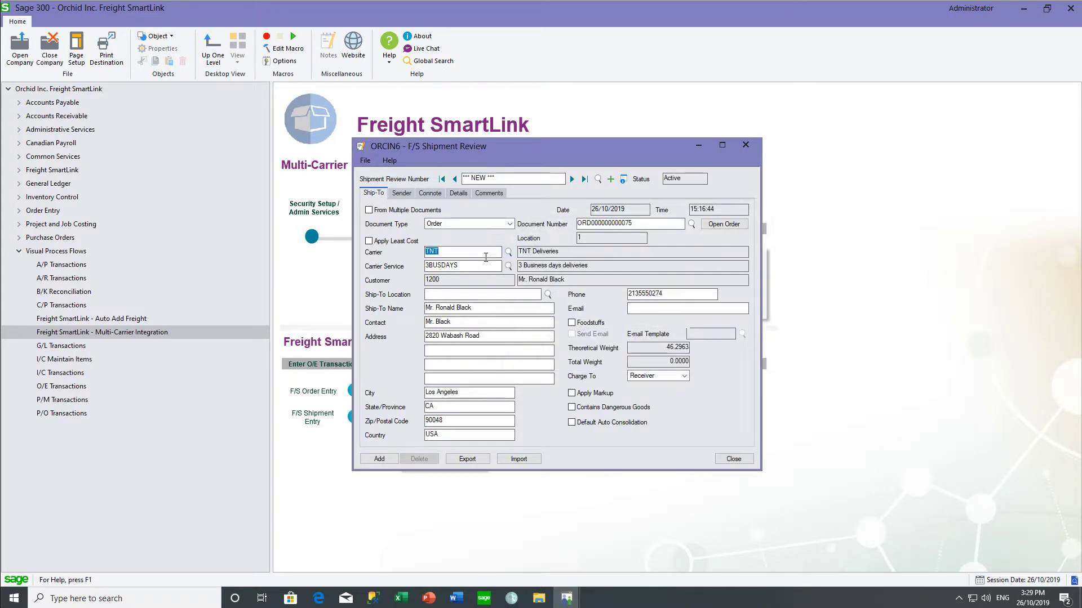
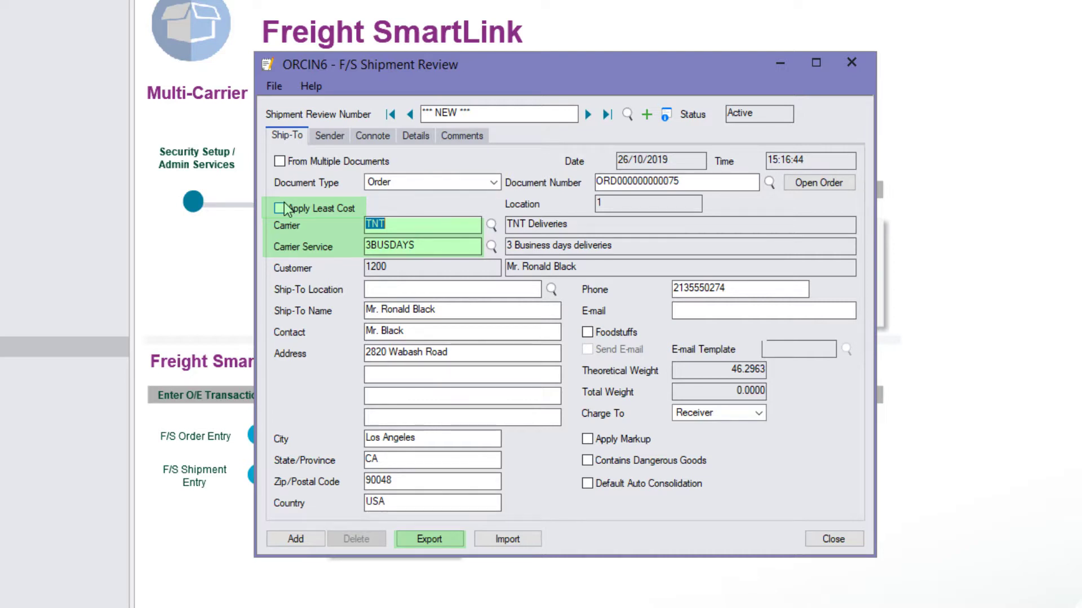
Add a BOX freight package line to the shipment review details with a quantity of 3
click(417, 135)
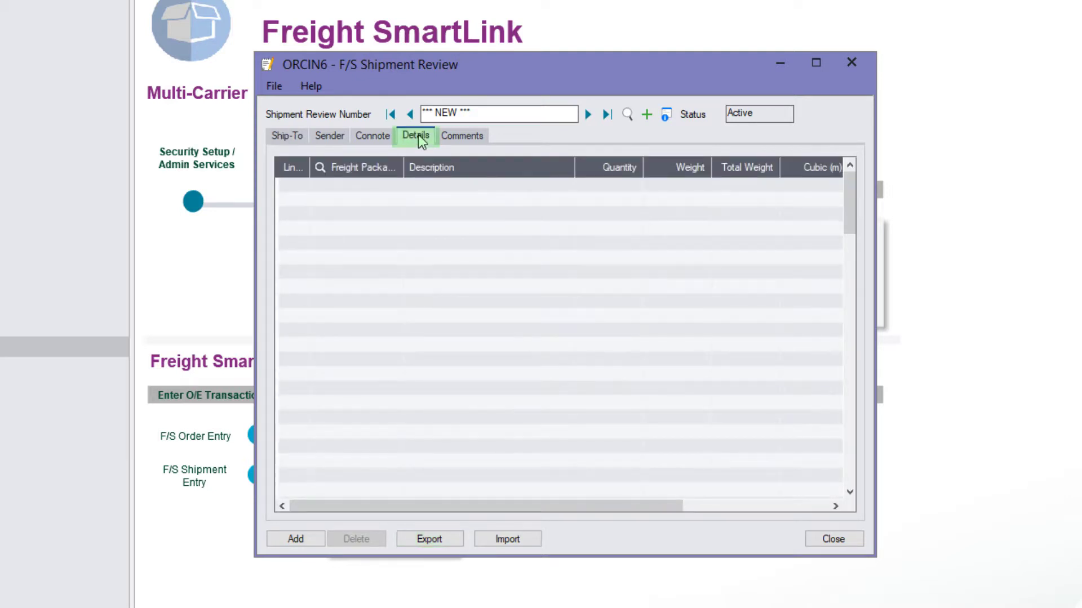
click(342, 185)
click(325, 174)
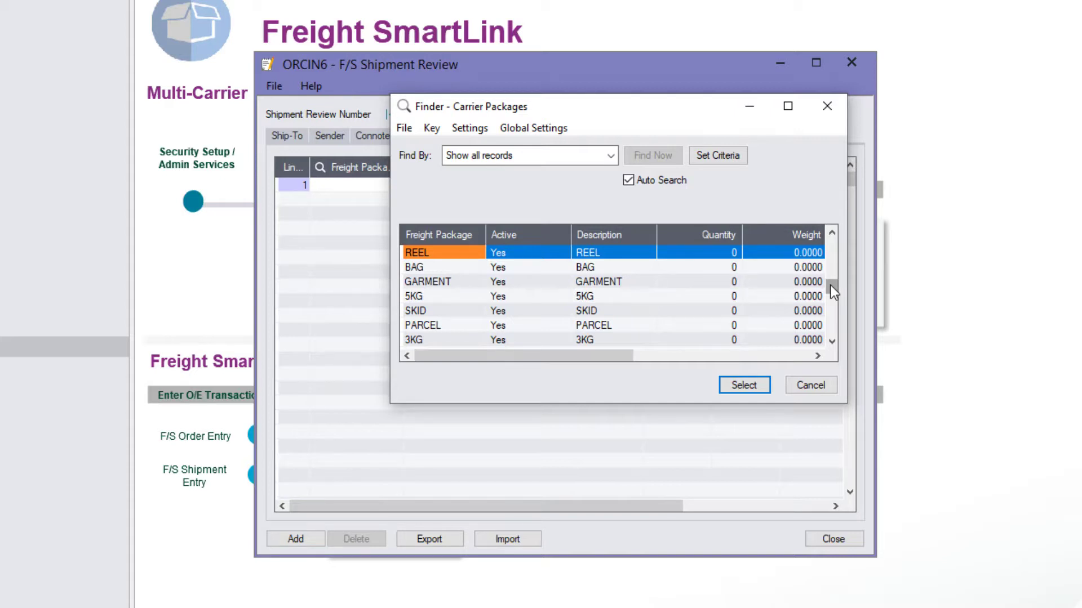
key(Down)
key(Down)
key(Down)
key(Down)
key(Down)
key(Down)
key(Down)
key(Down)
key(Down)
key(Down)
key(Down)
key(Down)
key(Down)
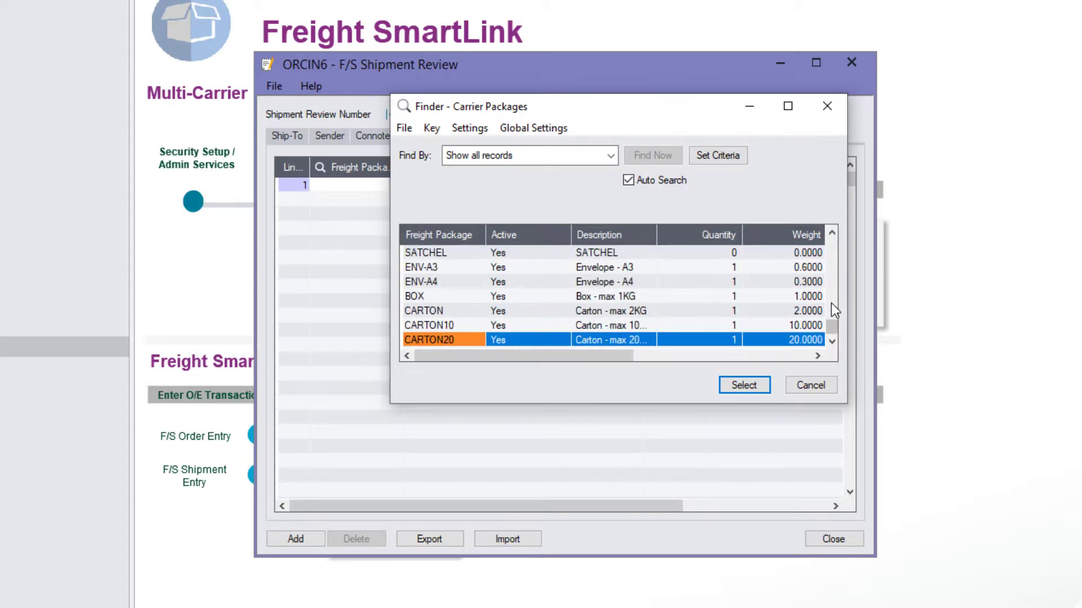
click(409, 299)
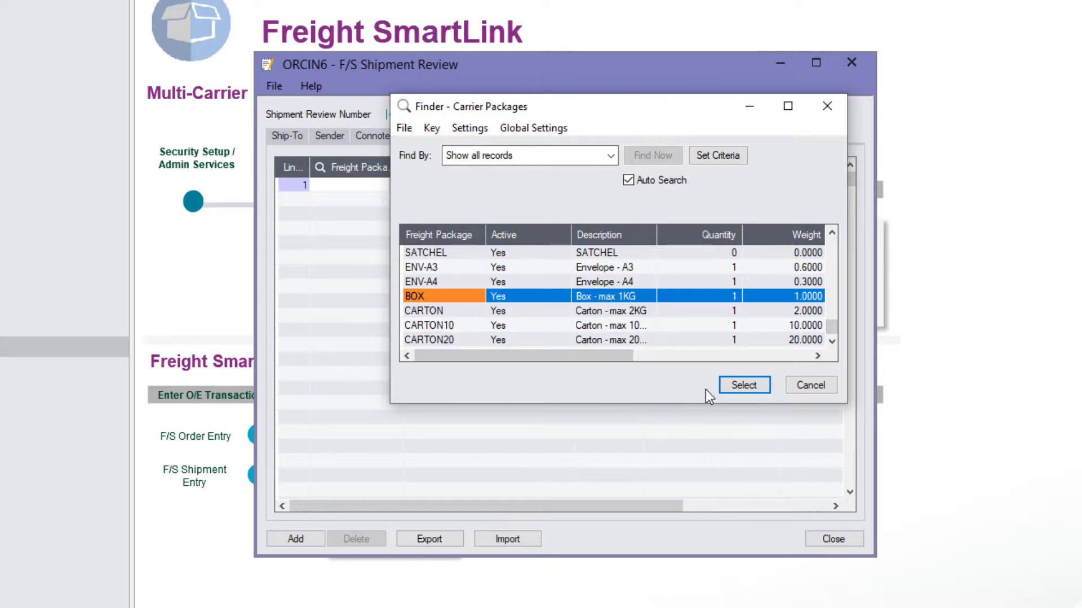
click(749, 383)
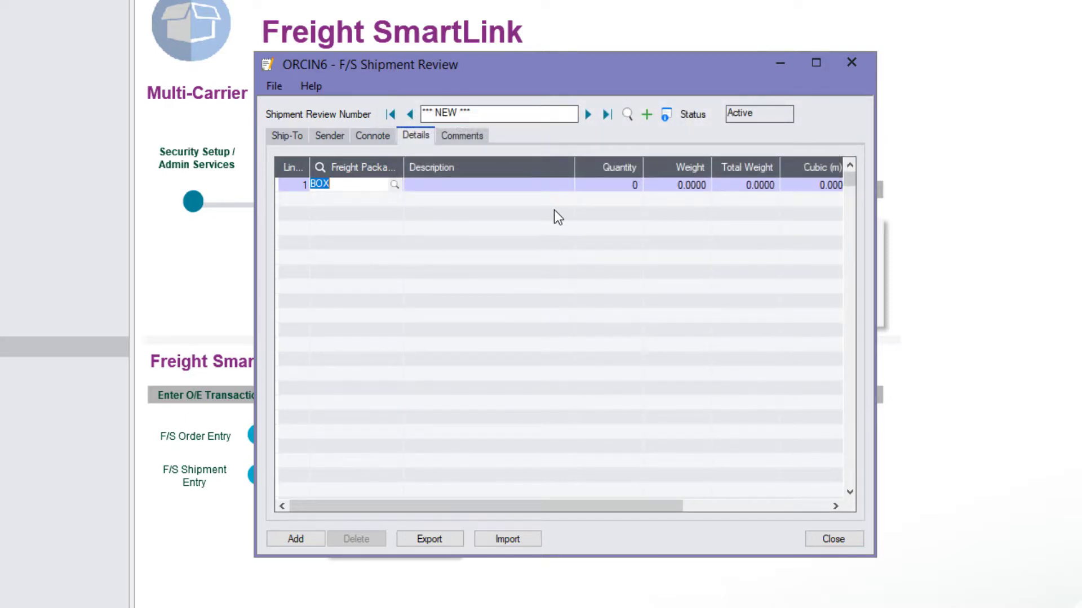
key(Tab)
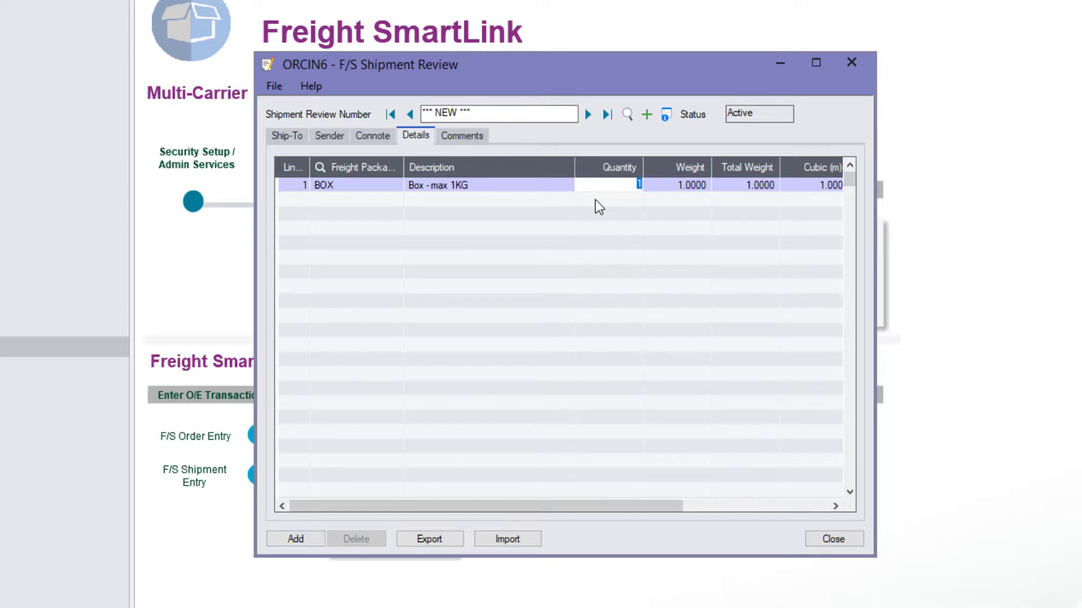
text(3)
key(Tab)
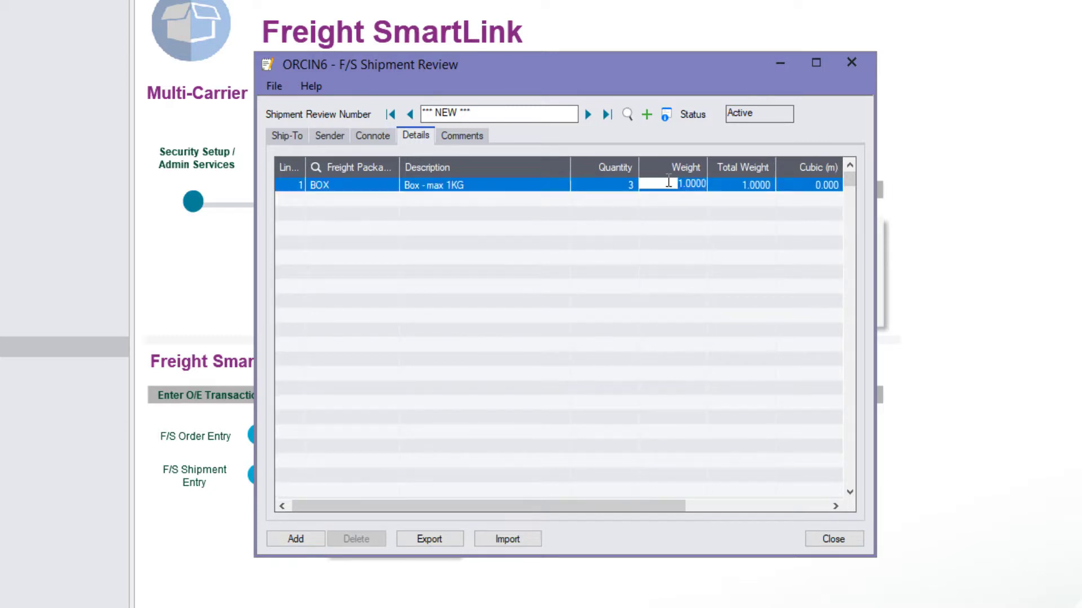
Compare the shipment's theoretical and total weights, and adjust the BOX line's weight for a total of 9
click(287, 136)
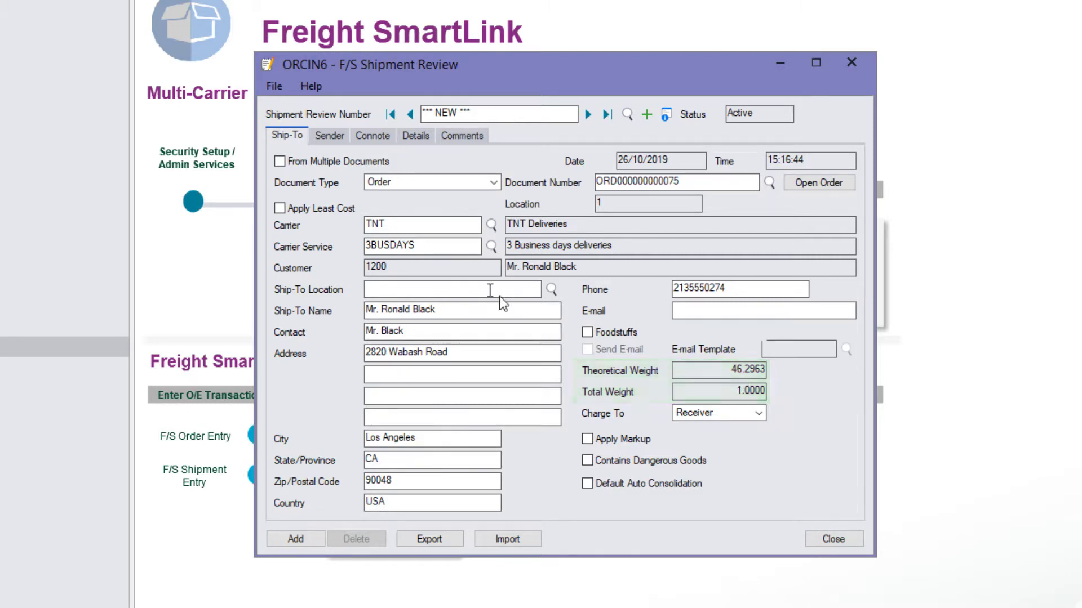
click(415, 135)
click(675, 185)
Check the review's sender account, its comment and instruction fields, and its ship-to information
click(332, 134)
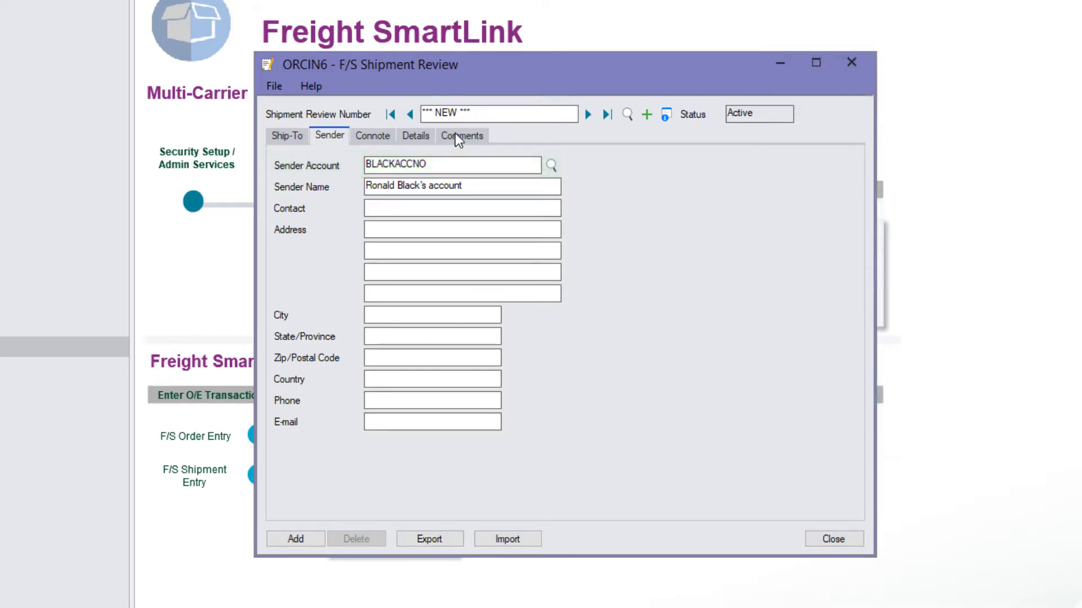
click(458, 137)
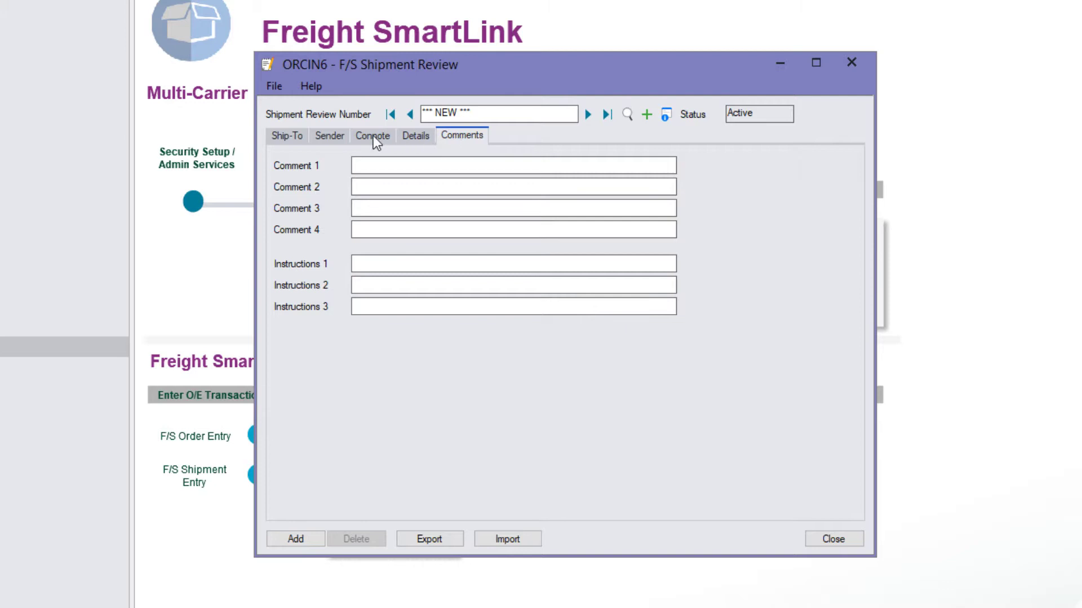
click(281, 137)
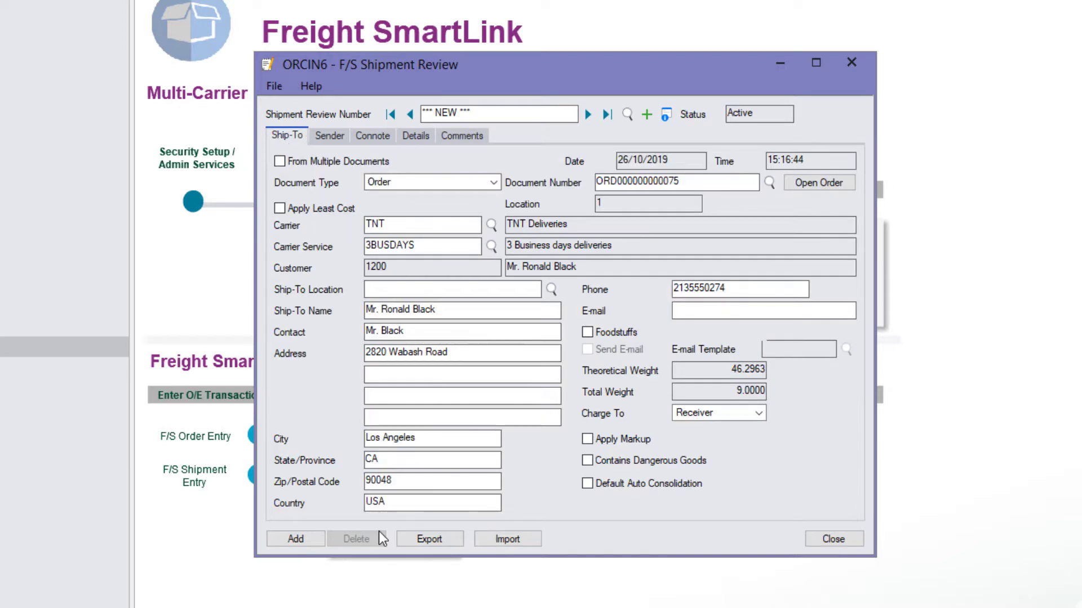
Add the shipment review, export it to the freight system and minimize the review window
click(297, 539)
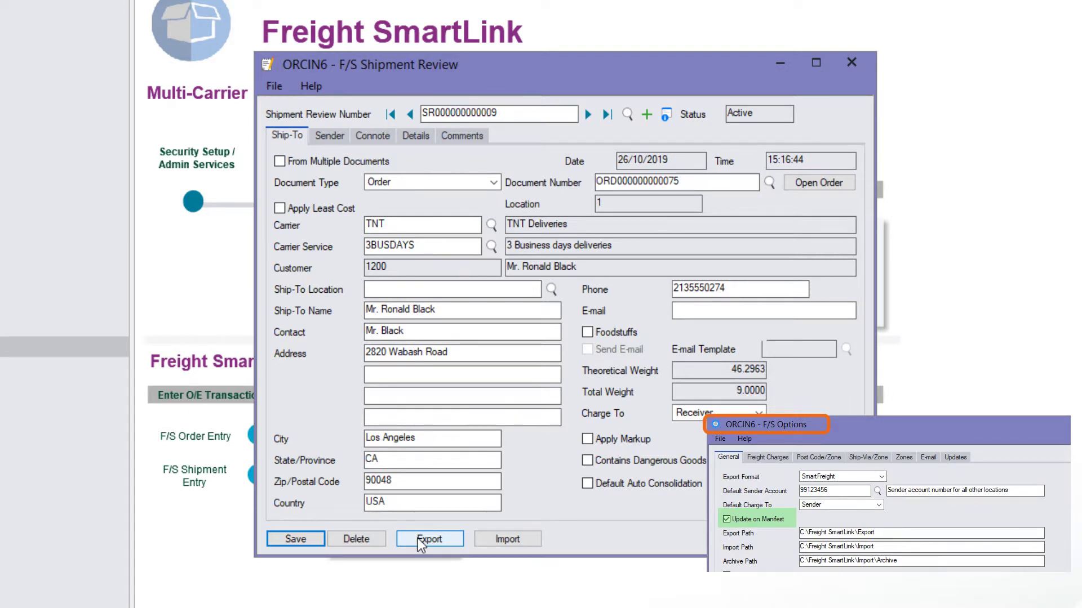
click(421, 538)
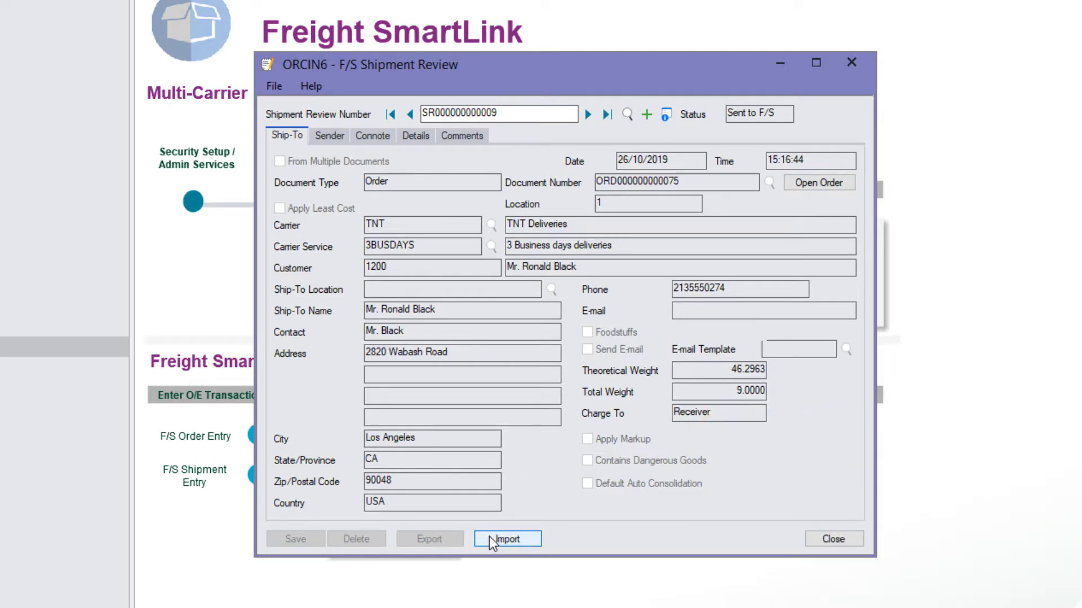
click(779, 64)
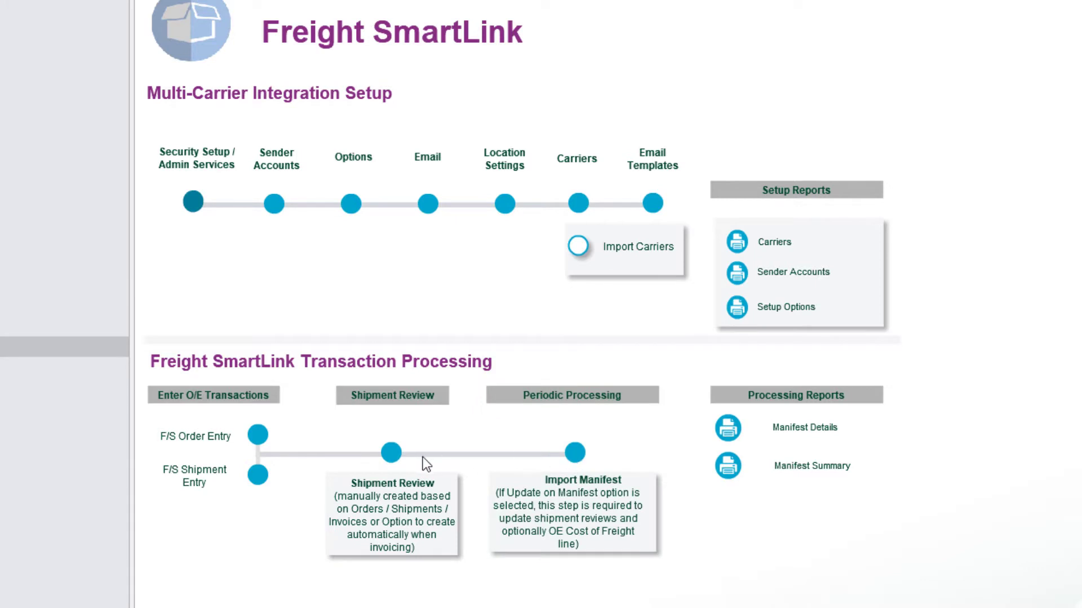
Reopen the exported shipment review, examine its connote number and freight cost fields, and minimize it
click(391, 452)
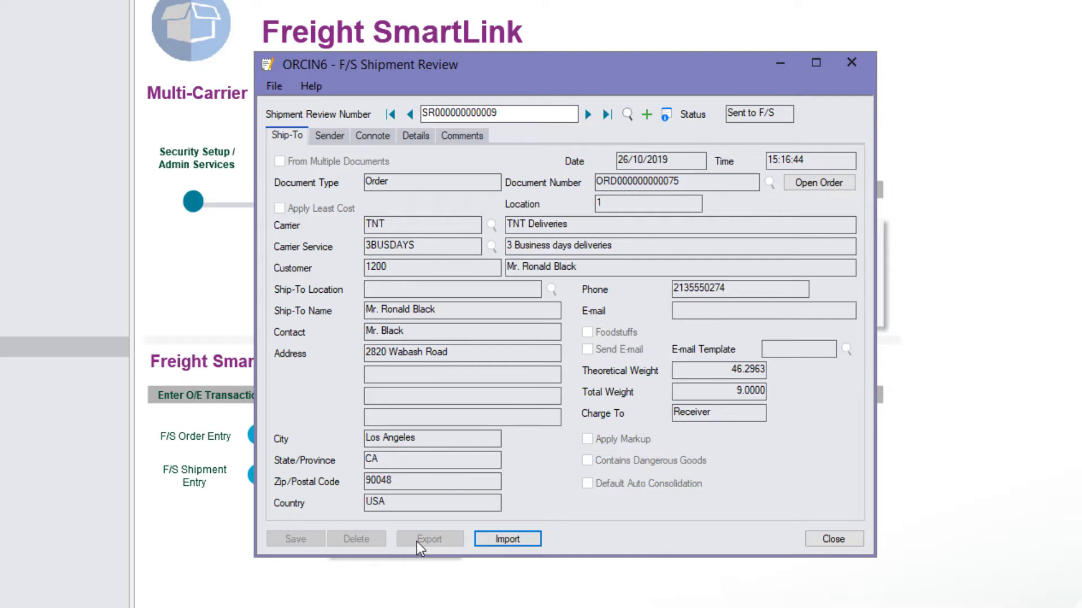
click(381, 141)
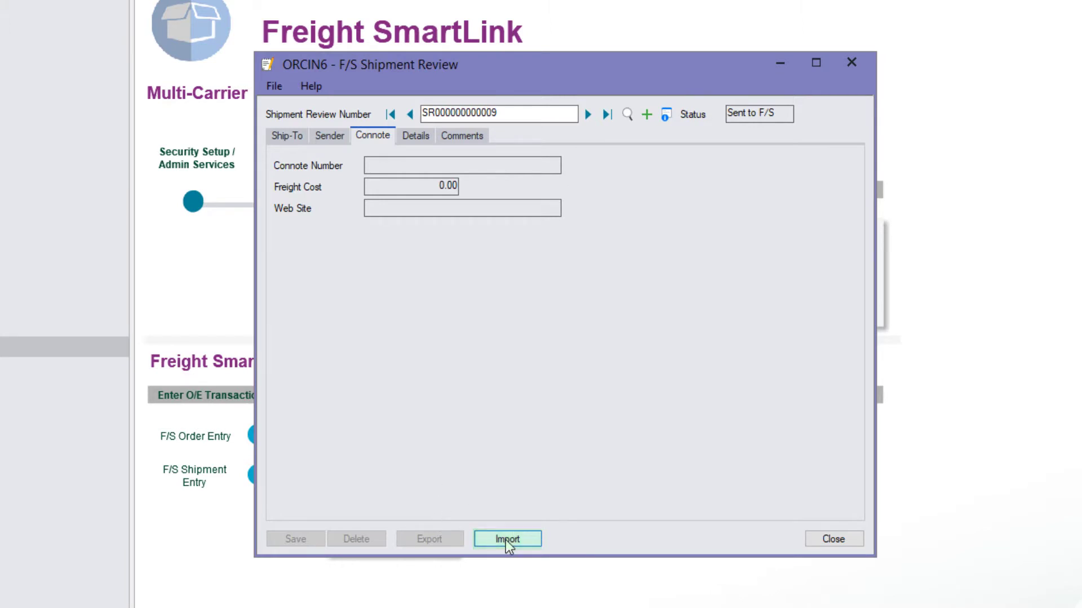
click(778, 63)
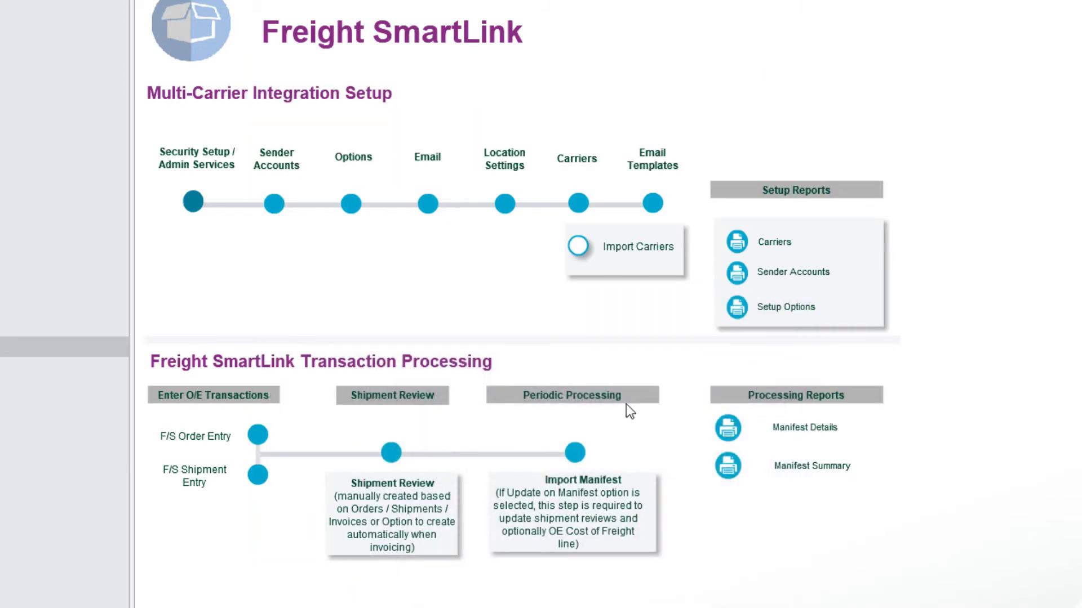
View the manifest import by location, import the manifest for the shipment review and close the import messages
click(576, 448)
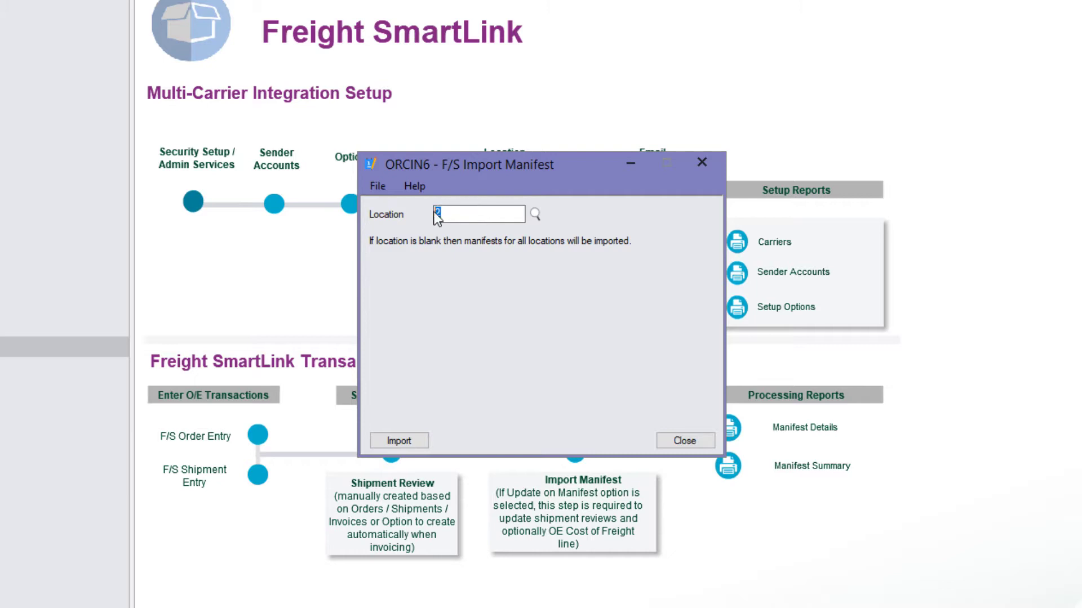
key(Return)
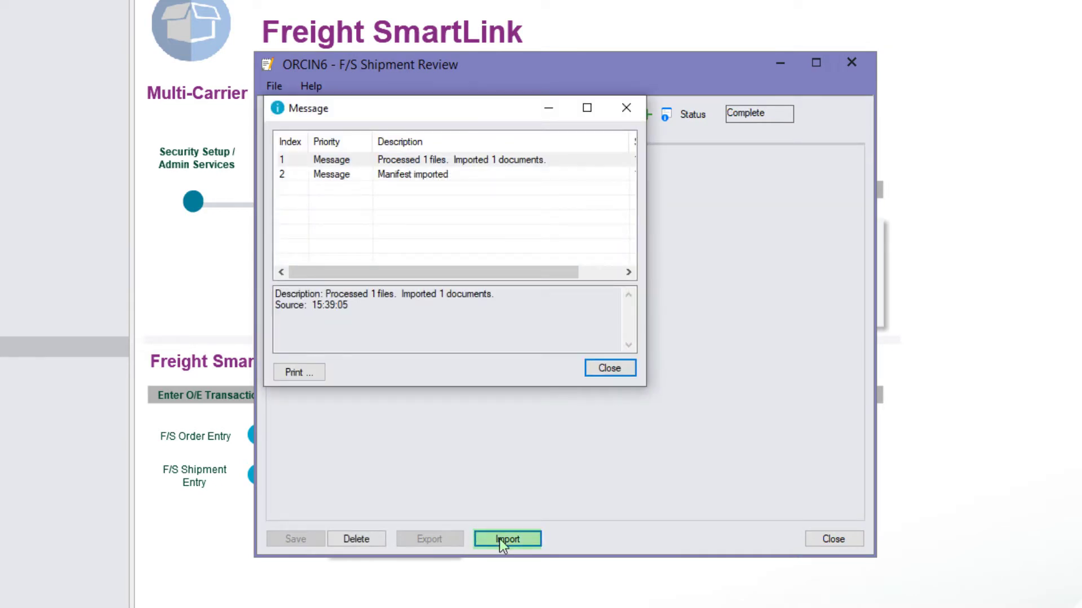
click(603, 370)
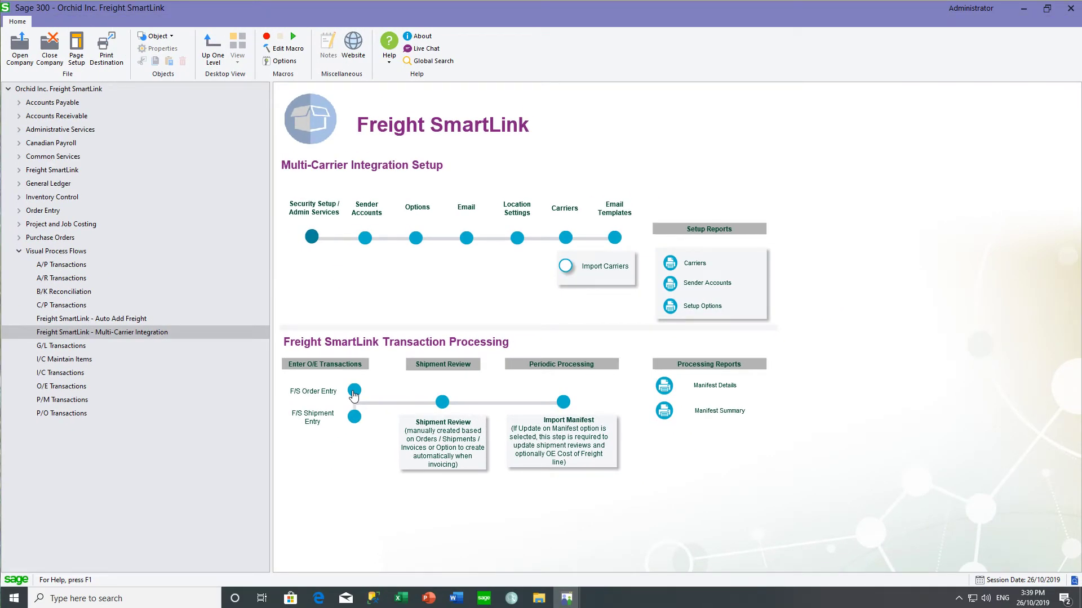
Open the F/S order entry to check the order behind the imported shipment review
click(354, 391)
click(155, 345)
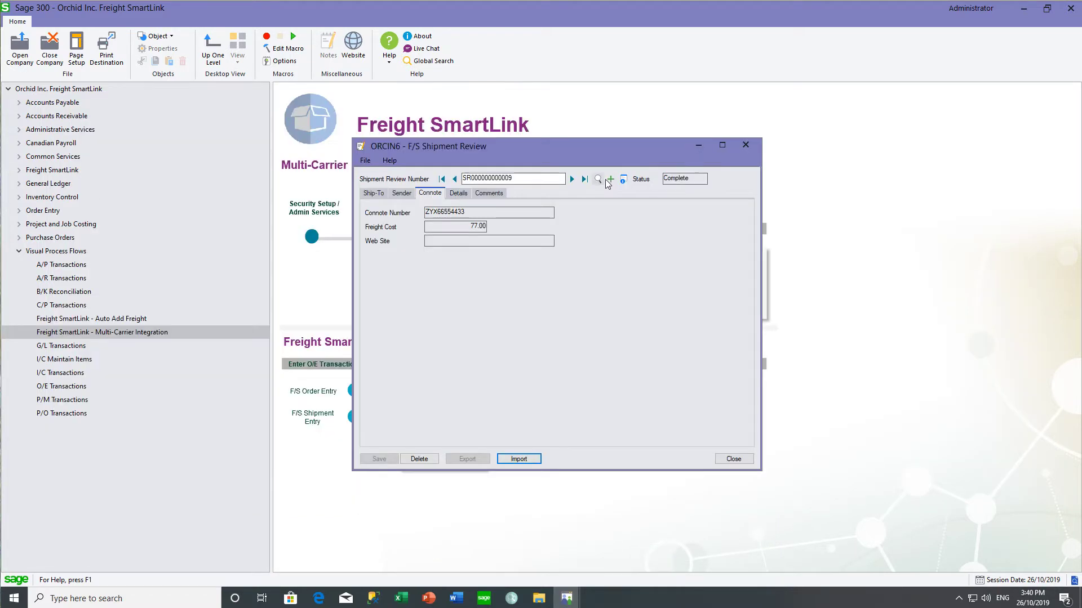
Start a new shipment review and set it to be created from multiple documents
click(610, 179)
click(373, 193)
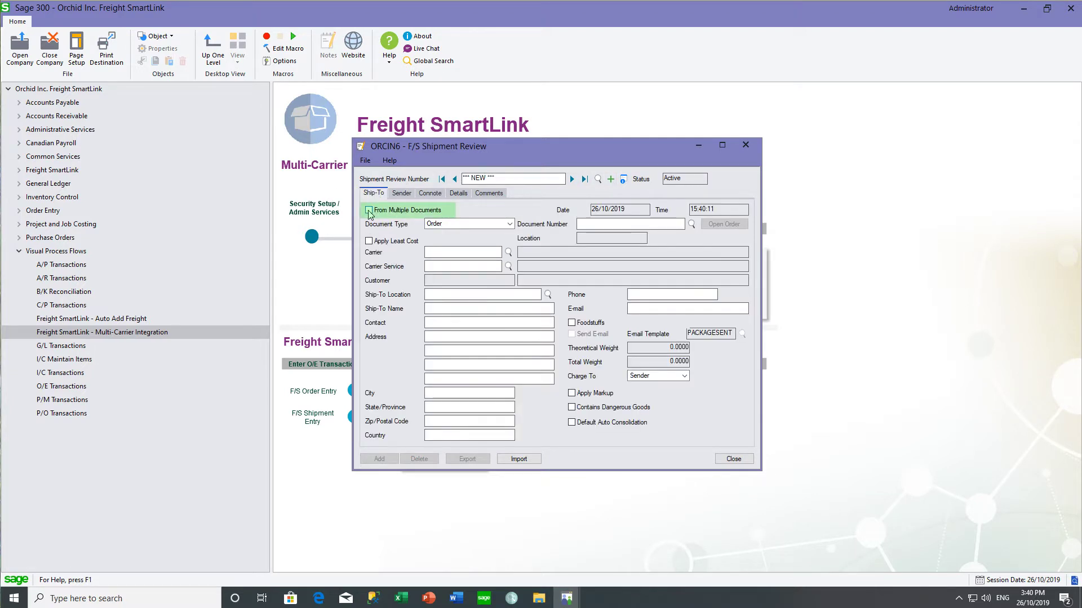
click(369, 211)
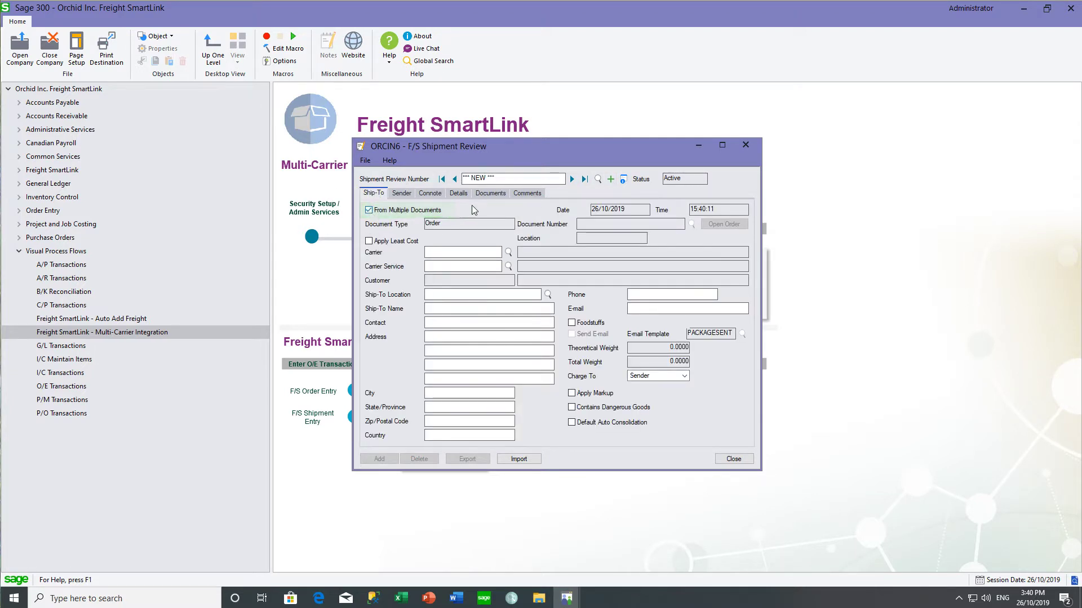
Set the first document line to type Shipment and select the shipment described "Ship asap"
click(486, 193)
click(417, 225)
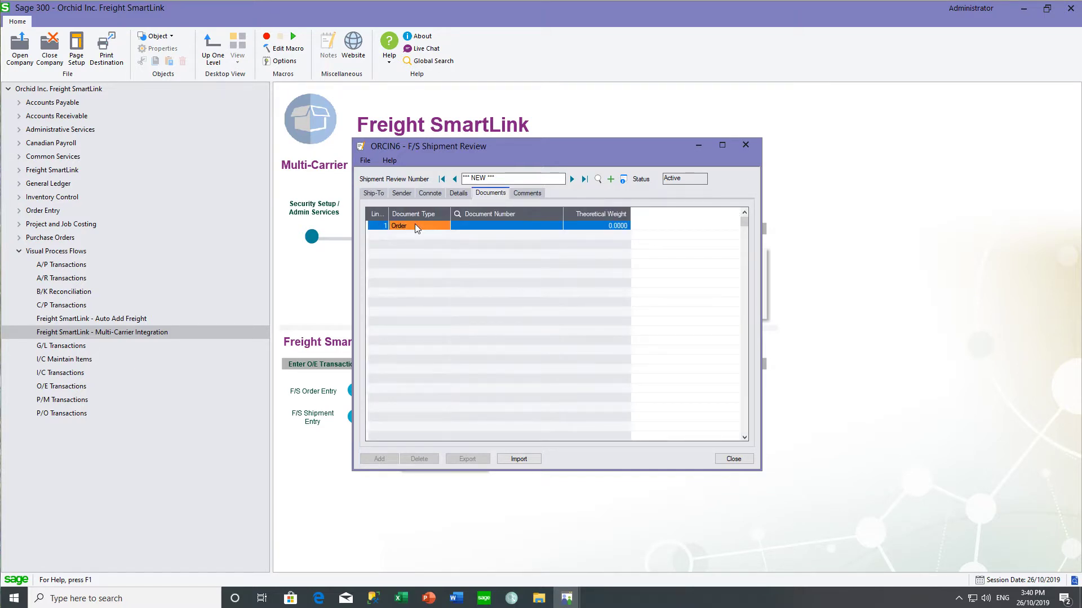
click(444, 228)
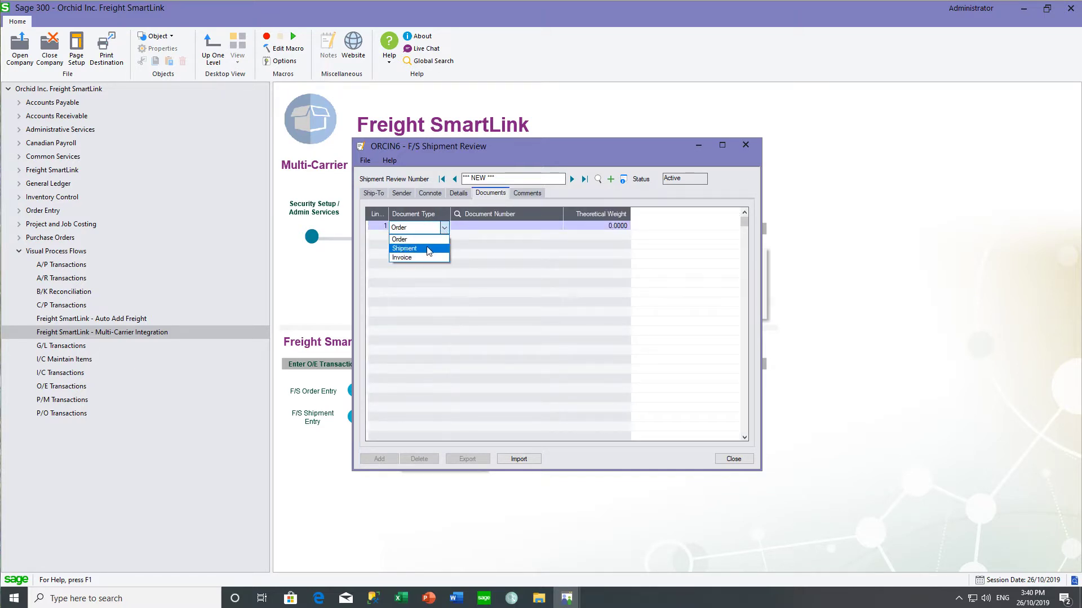
click(431, 246)
click(469, 228)
click(457, 214)
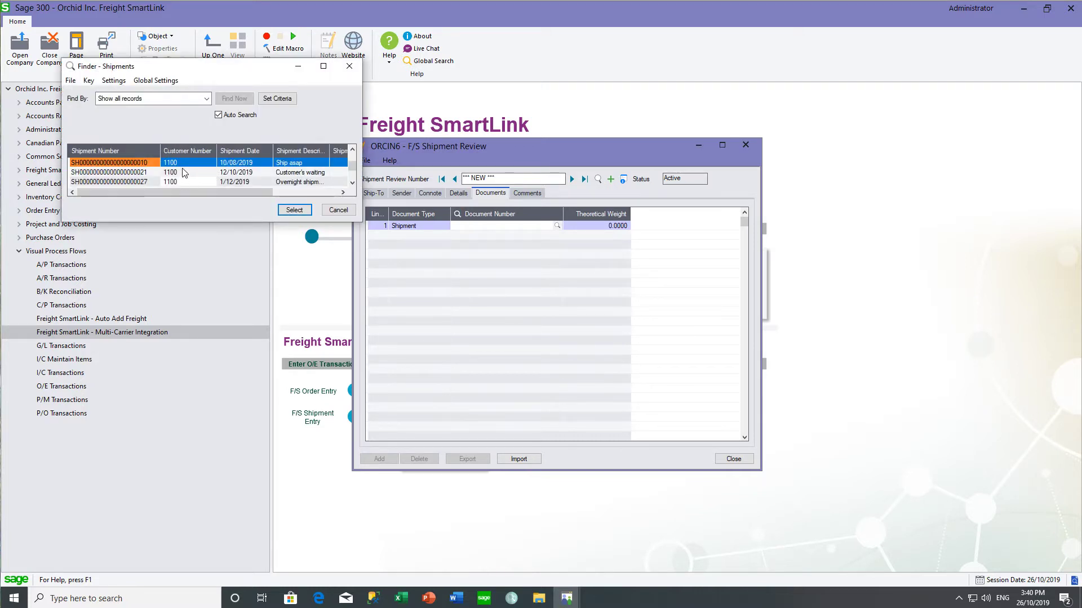
click(294, 210)
Add a second document line of type Shipment and select the shipment described "Customer's waiting"
key(Insert)
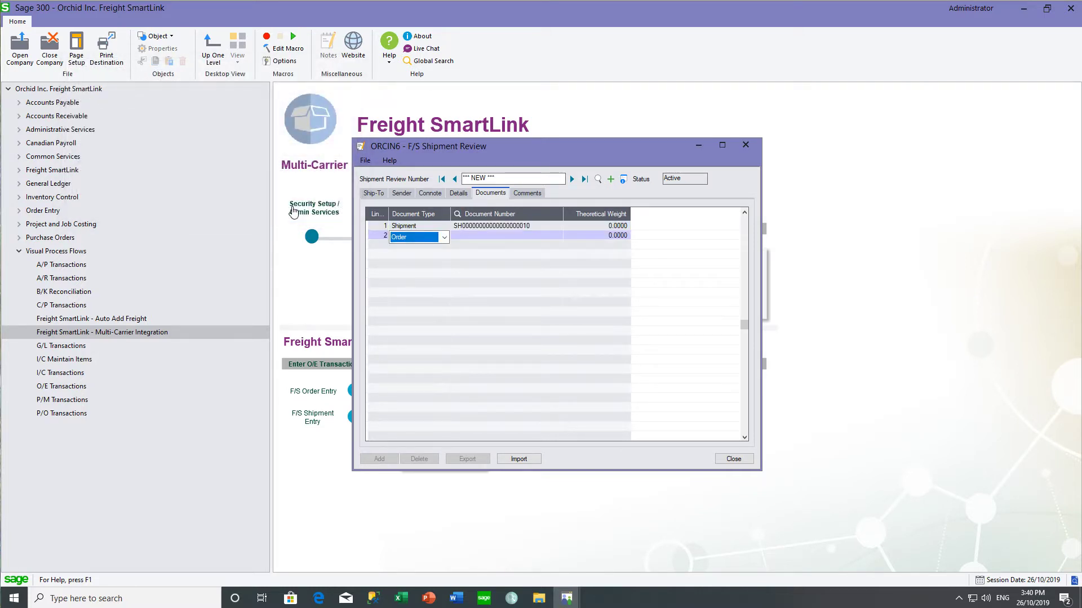
click(444, 238)
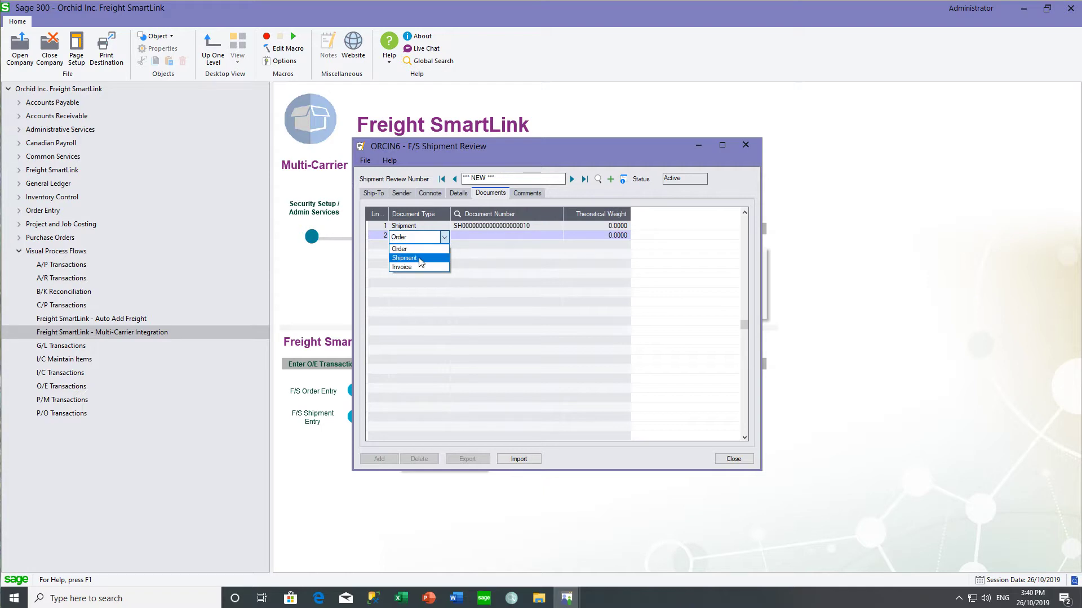
click(420, 262)
click(469, 240)
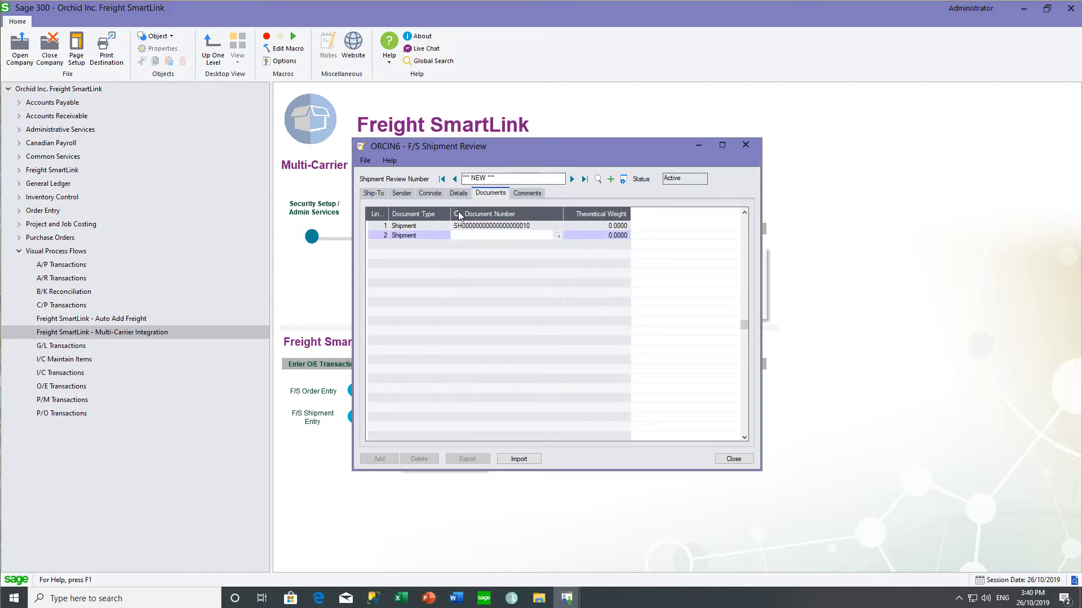
click(458, 215)
click(152, 172)
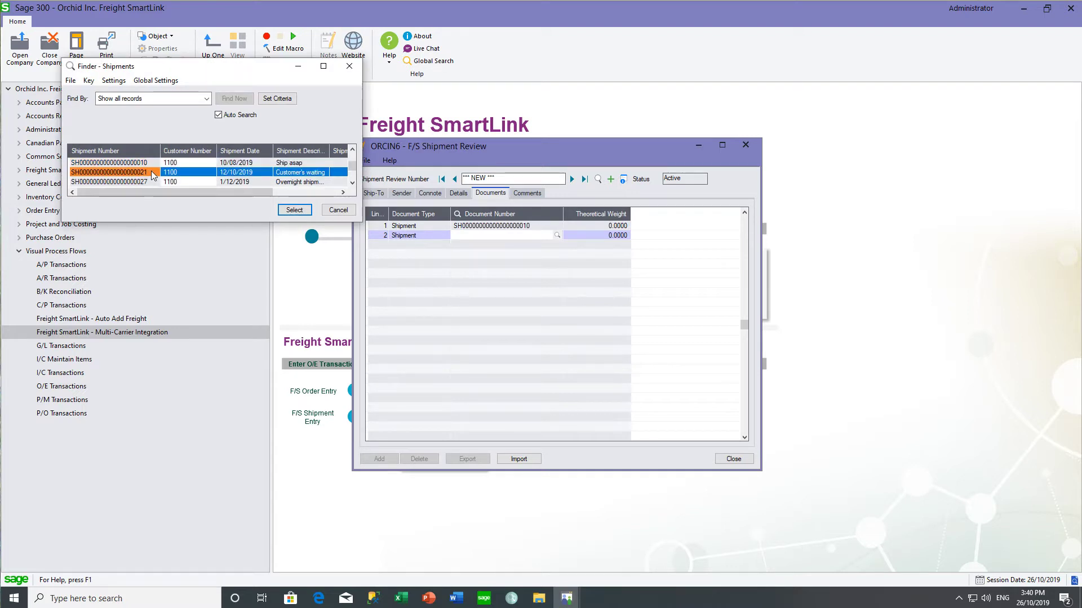
click(278, 209)
key(Insert)
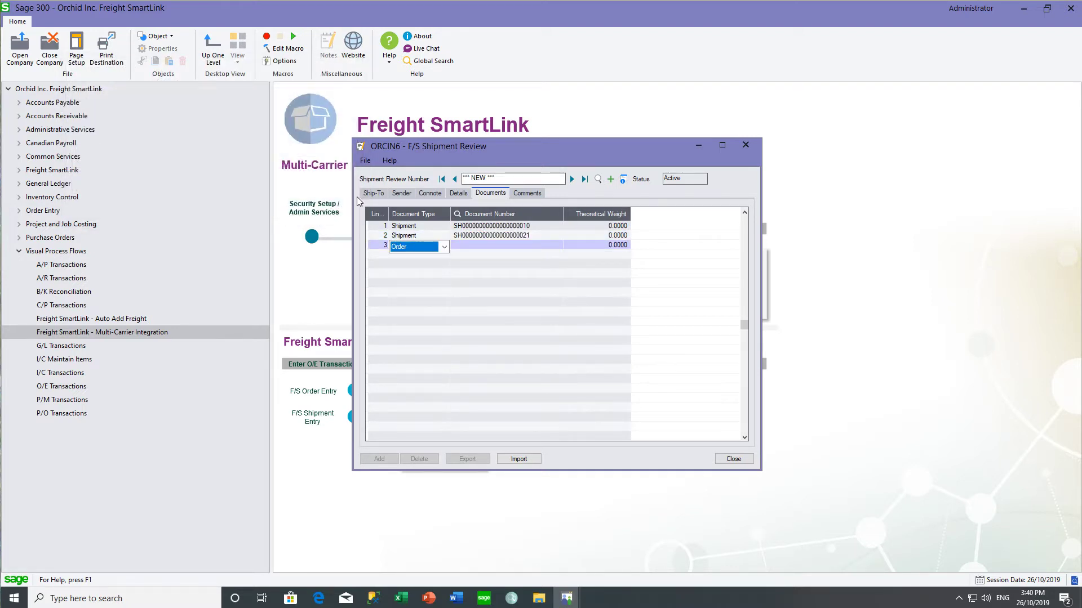
Set the Ship-To carrier to AUSPOST, filtering carriers by AUS, and set its carrier service to METRO
click(374, 195)
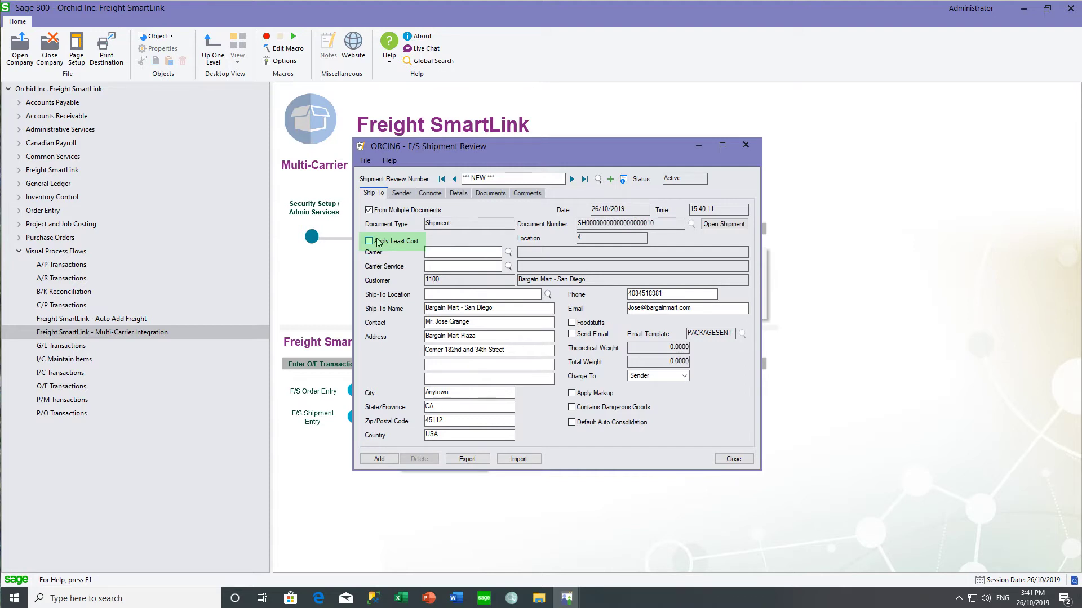
click(508, 252)
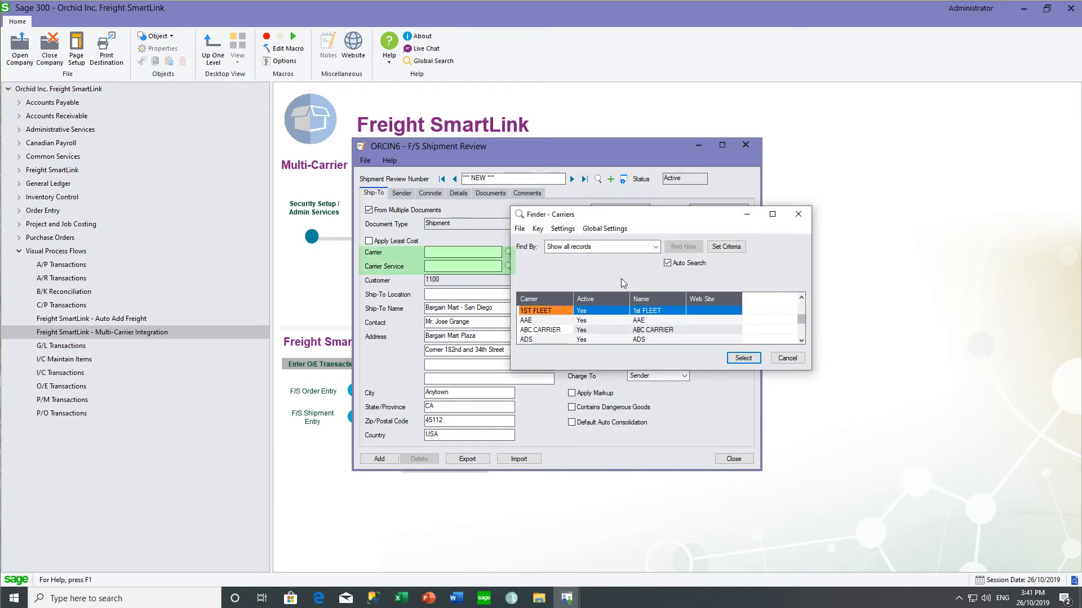
click(616, 248)
click(555, 268)
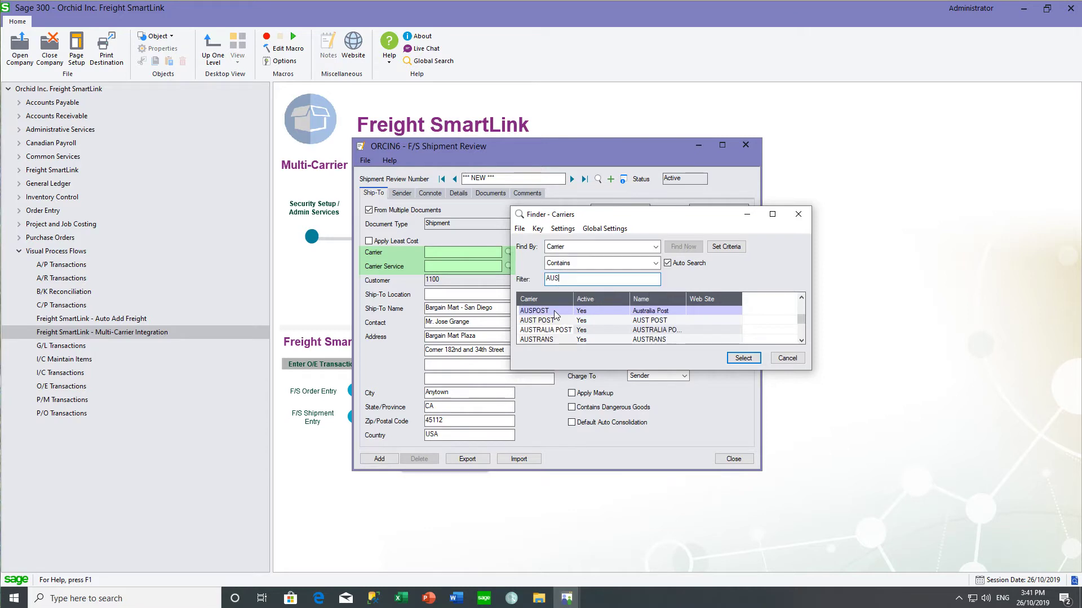
double_click(555, 311)
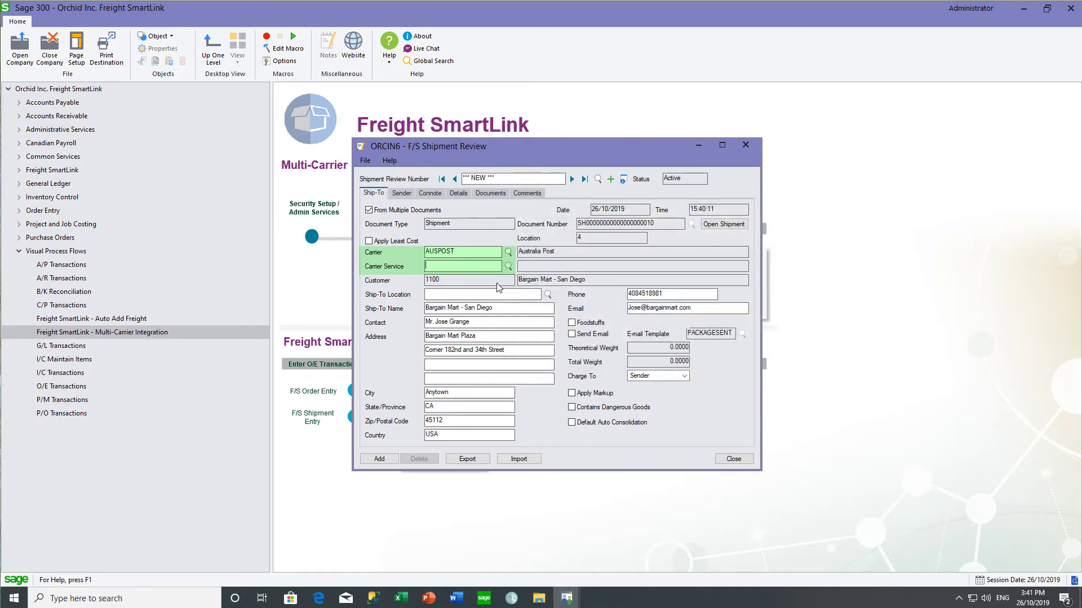
click(508, 266)
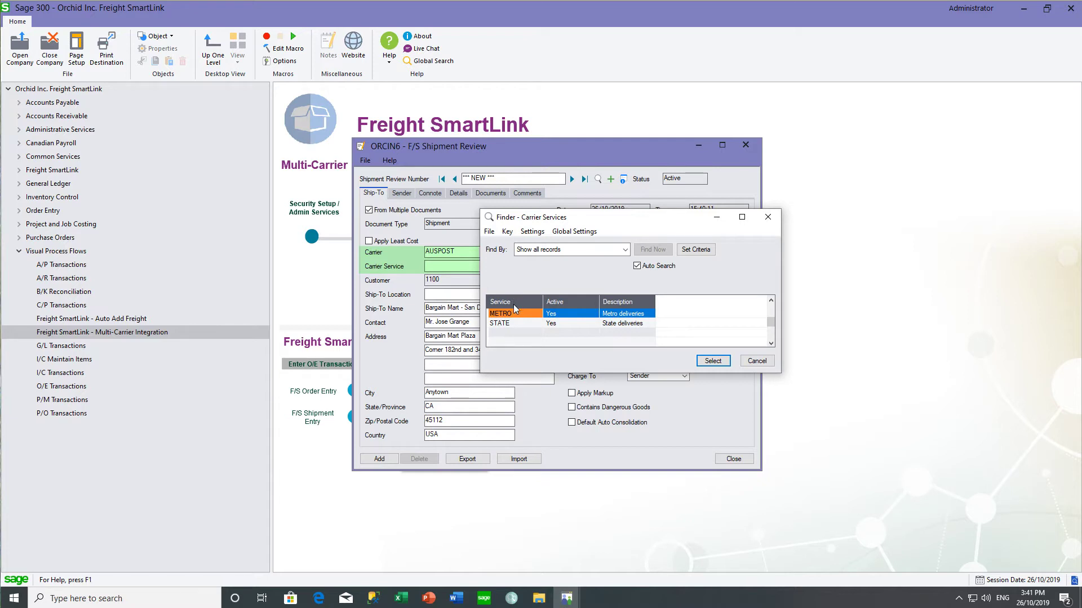
click(508, 325)
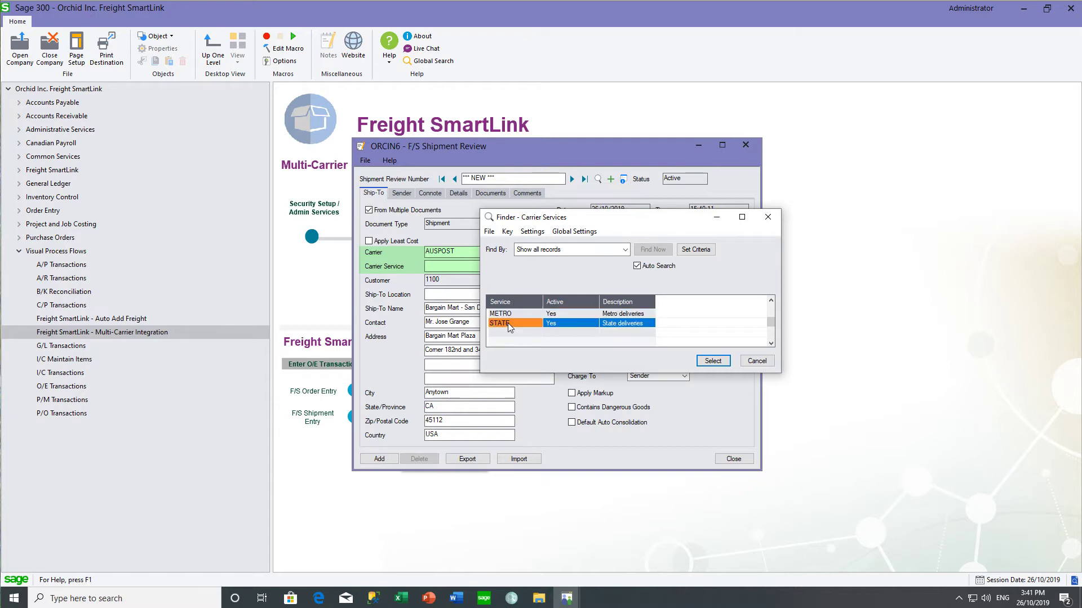
click(713, 361)
Choose ENVELOPE as the freight package on the first details line of the shipment review
click(458, 194)
click(408, 223)
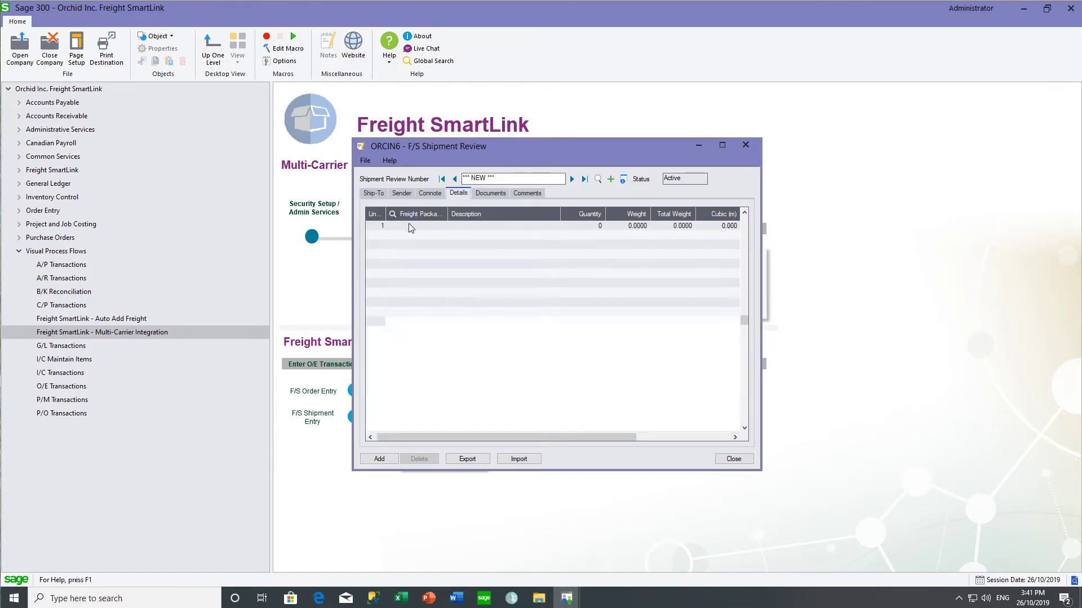
click(394, 215)
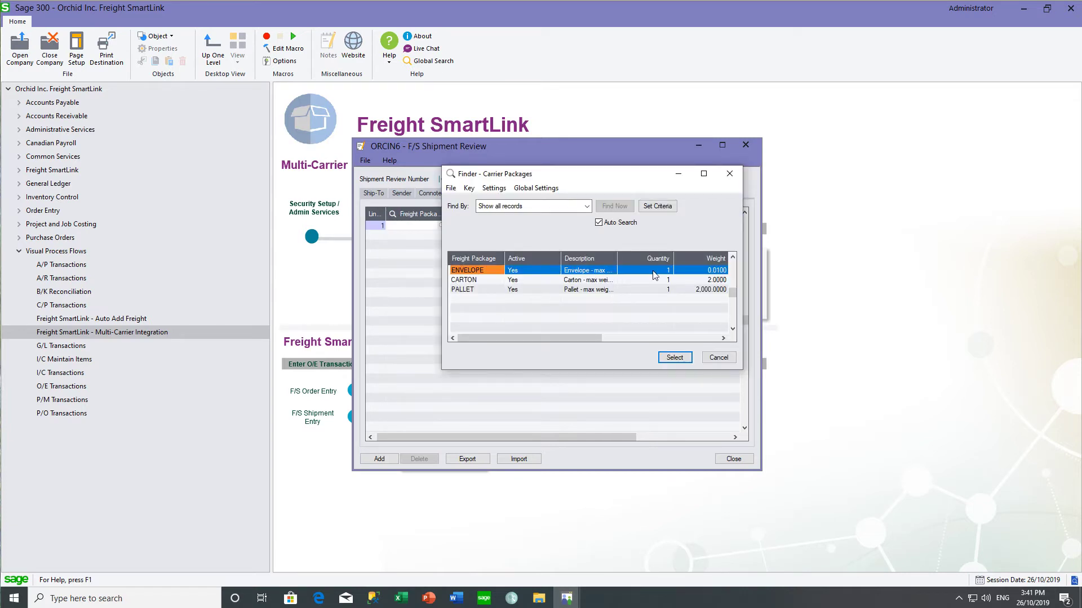
click(673, 358)
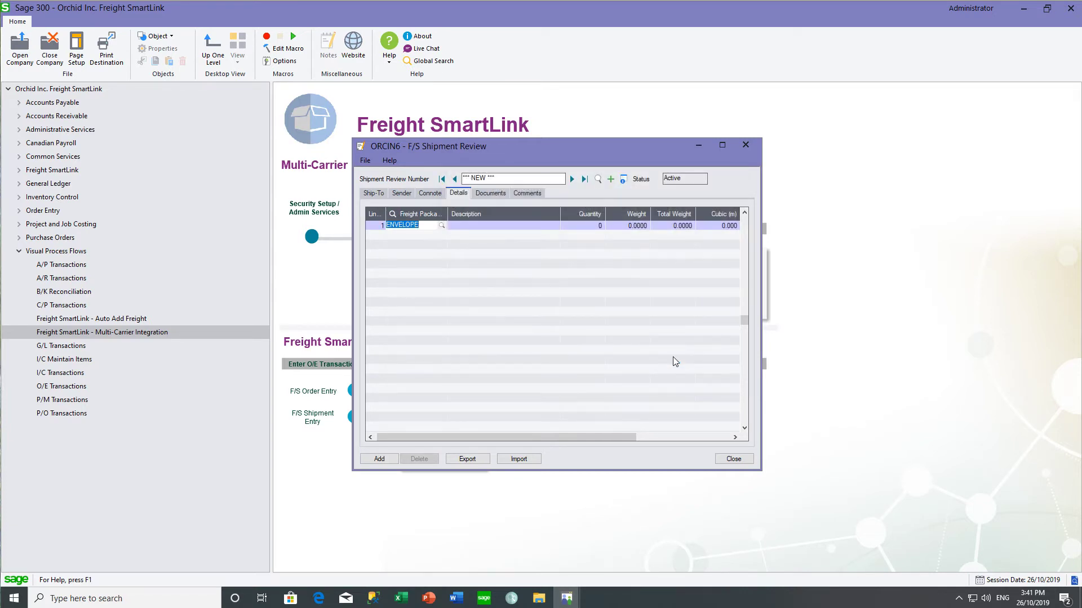
Add a second details line with the PALLET freight package and a quantity of 2
key(Insert)
key(F5)
click(475, 290)
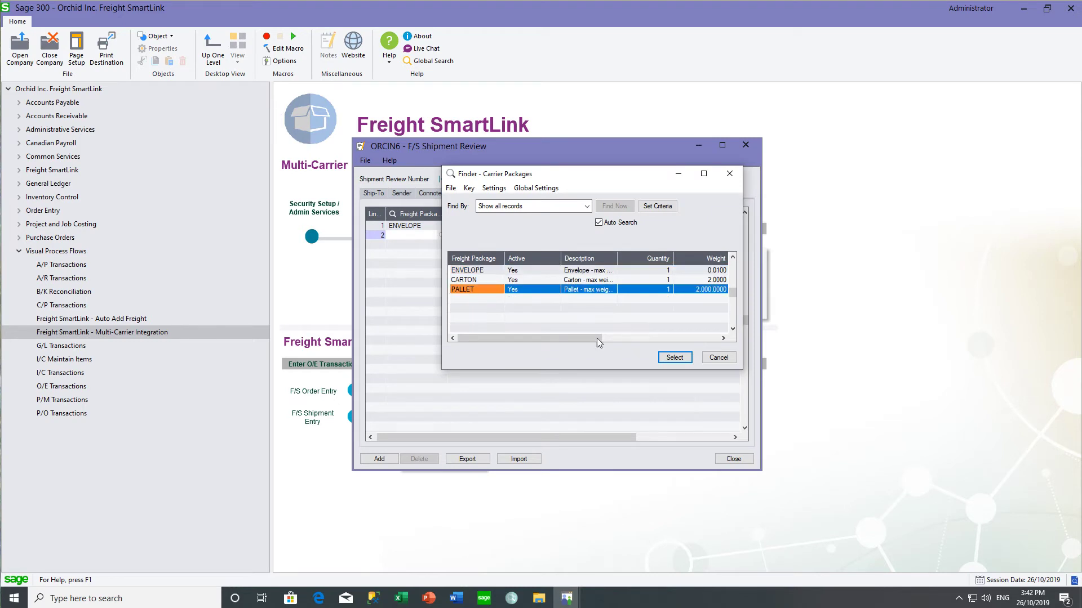
click(672, 357)
text(2)
key(Tab)
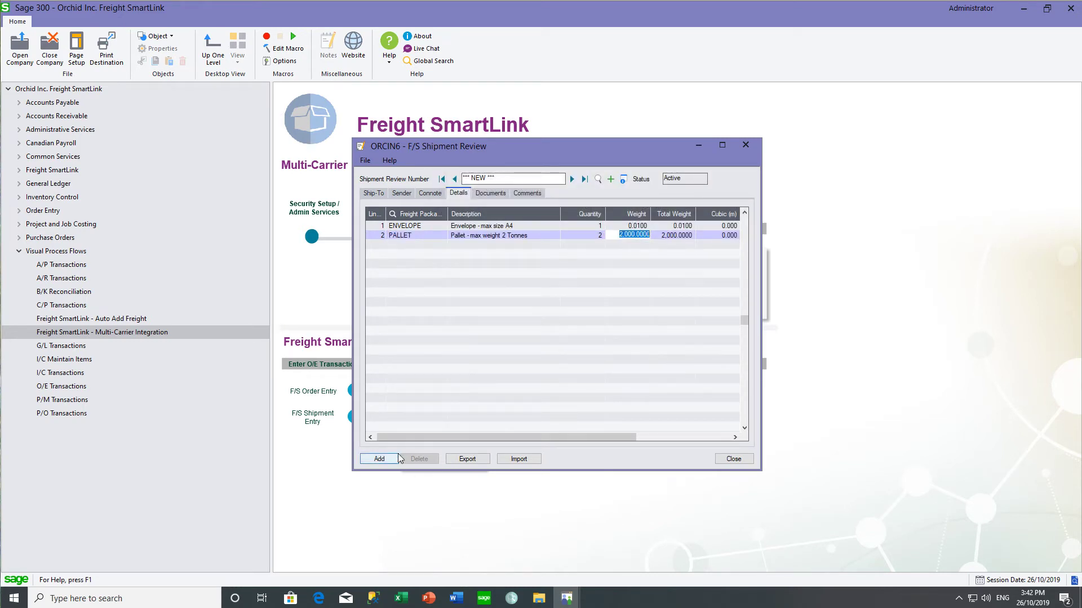
Check the total weight in the Ship-To details, add the multi-document shipment review and export it
click(372, 193)
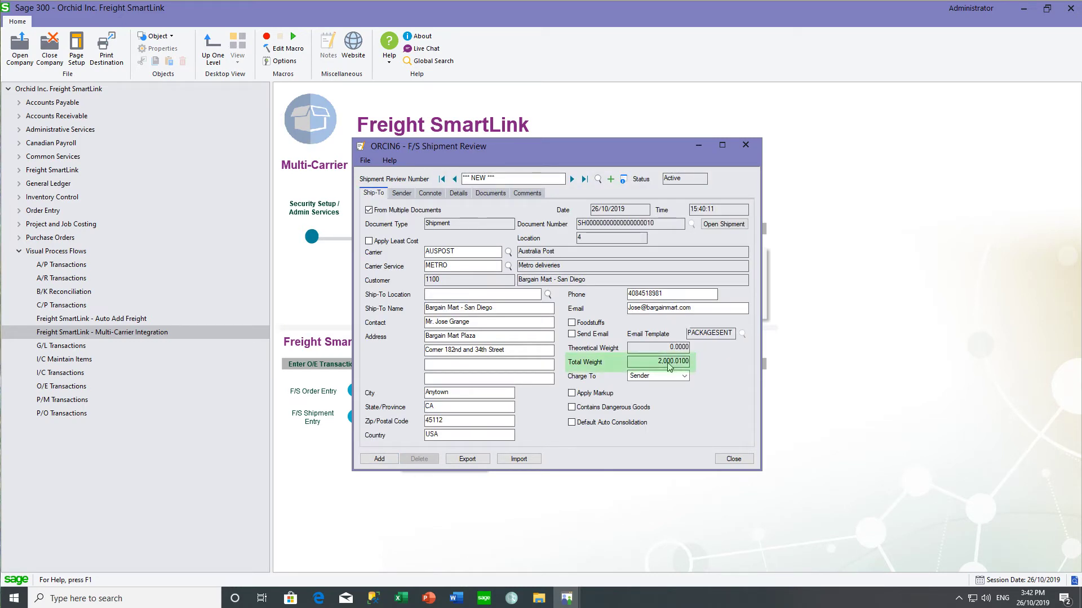
click(366, 460)
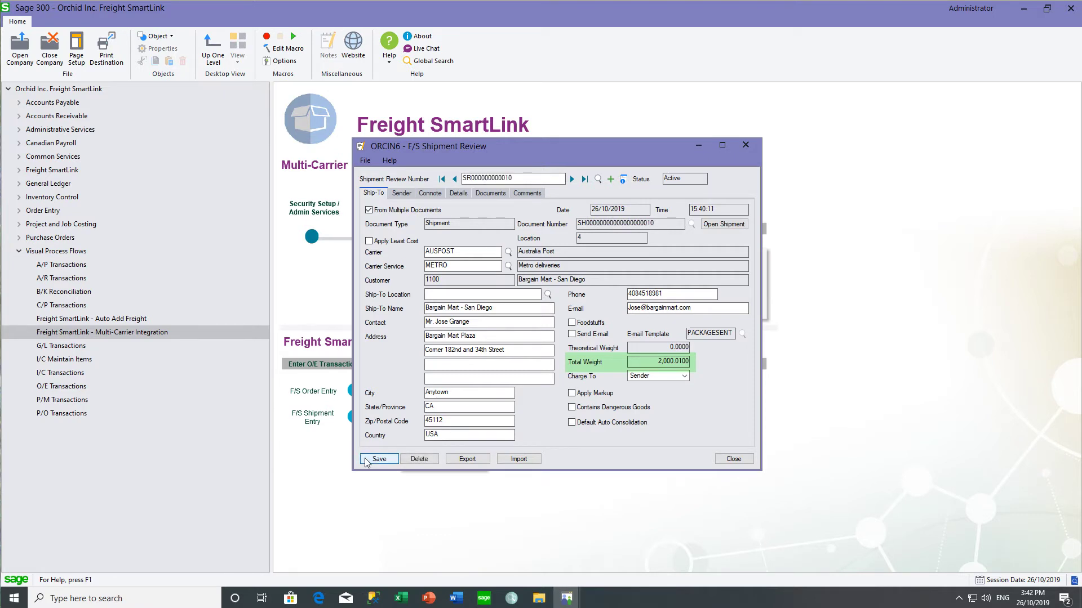
click(474, 460)
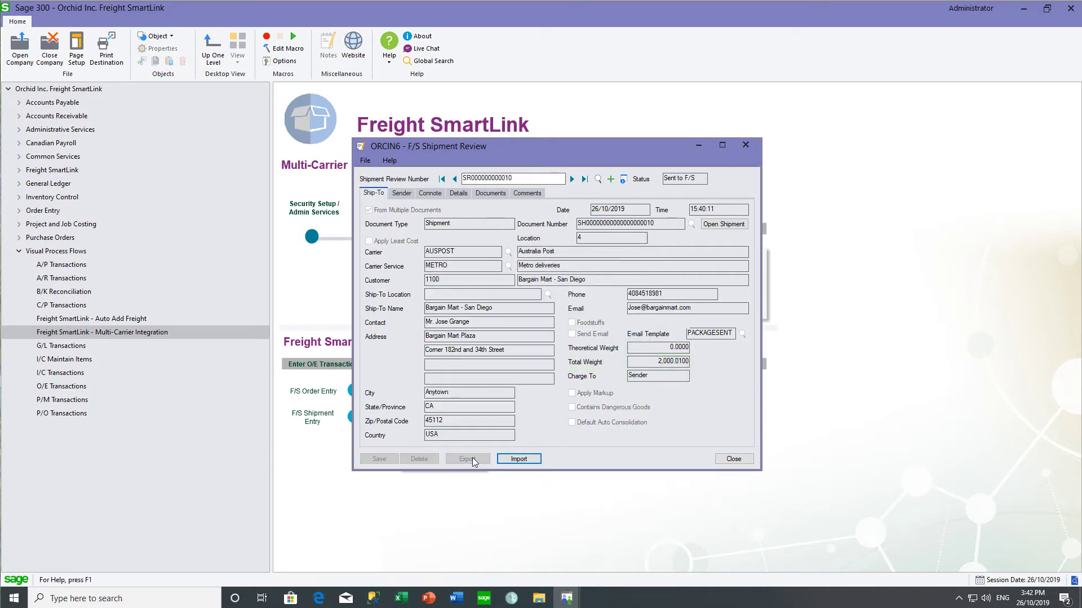
Import the carrier data for the exported shipment review and close the F/S Shipment Review window
click(519, 459)
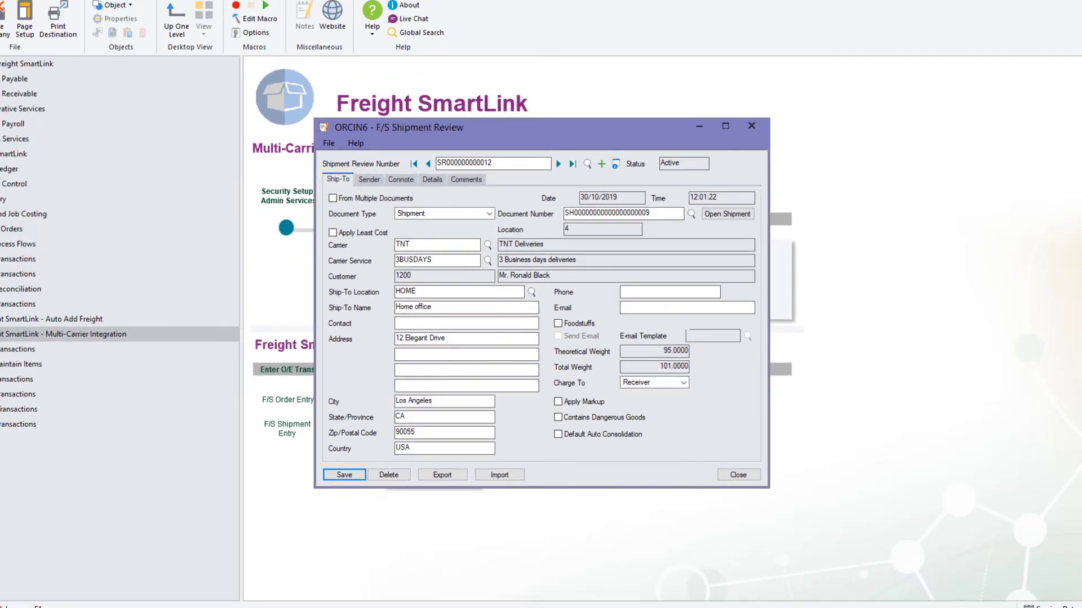
click(755, 476)
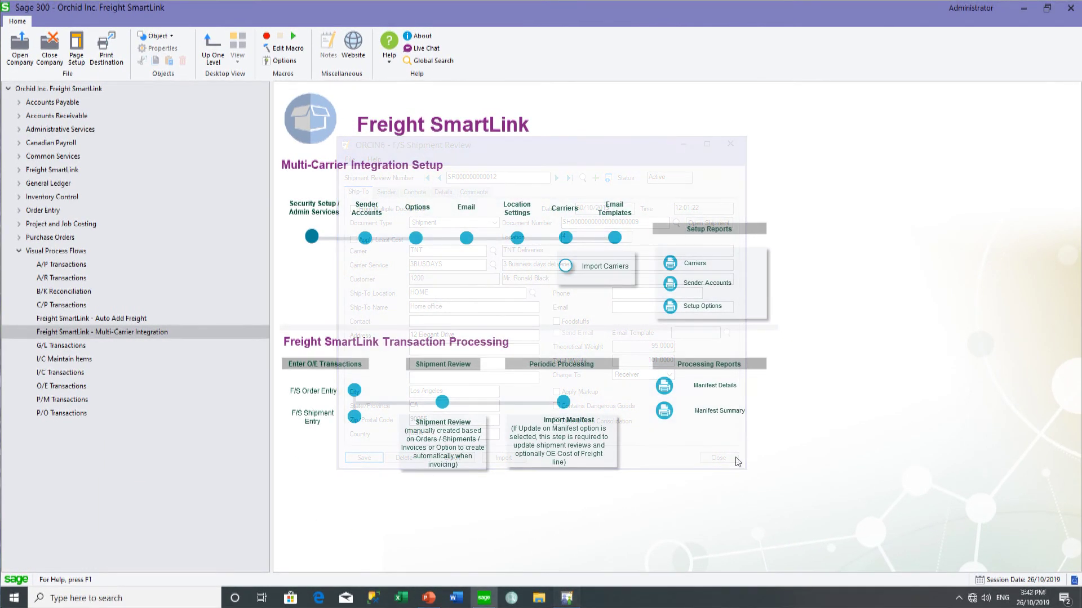
Open the F/S Manifest Summary report and limit its carrier range from TNT to TNT
click(721, 413)
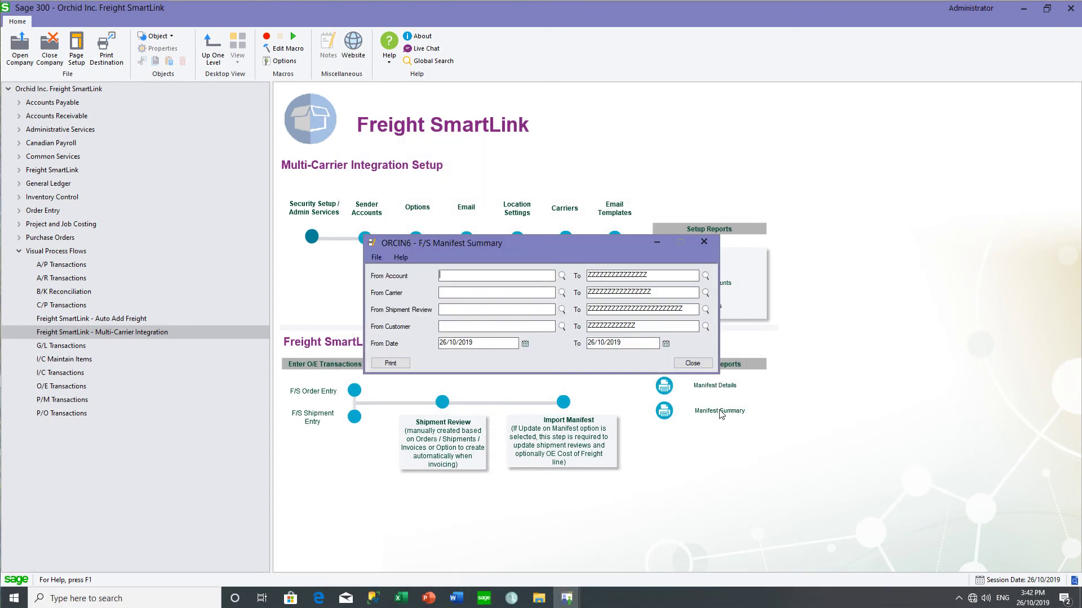
click(469, 291)
text(TNT)
key(Tab)
text(TNT)
Set the manifest summary's date range from 01/10/2019 to 31/10/2019 and print the report
click(483, 345)
text(01/10/2019)
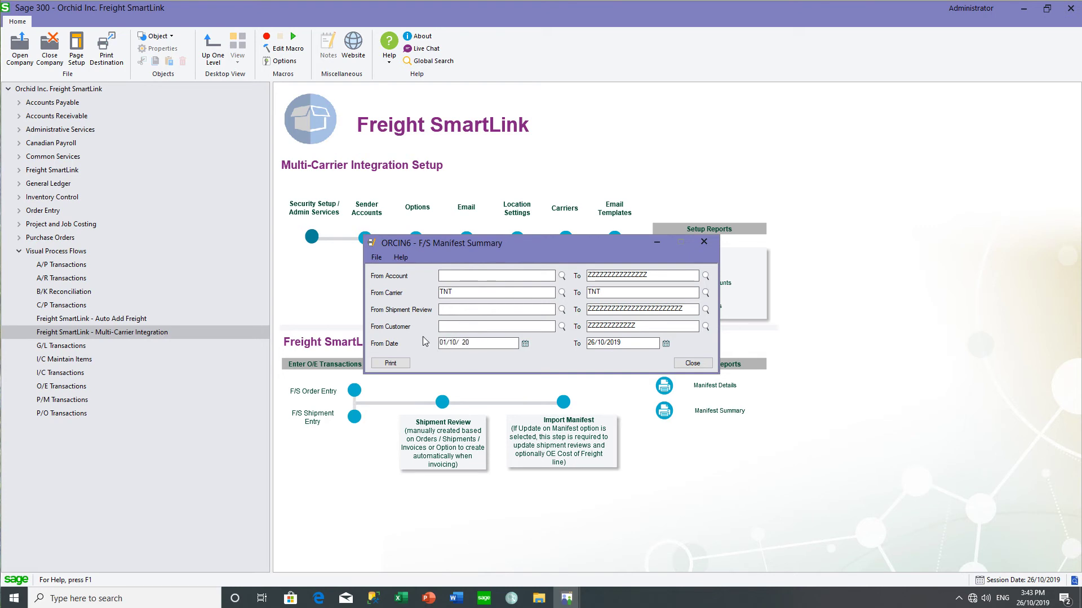
key(Tab)
text(31/10/20)
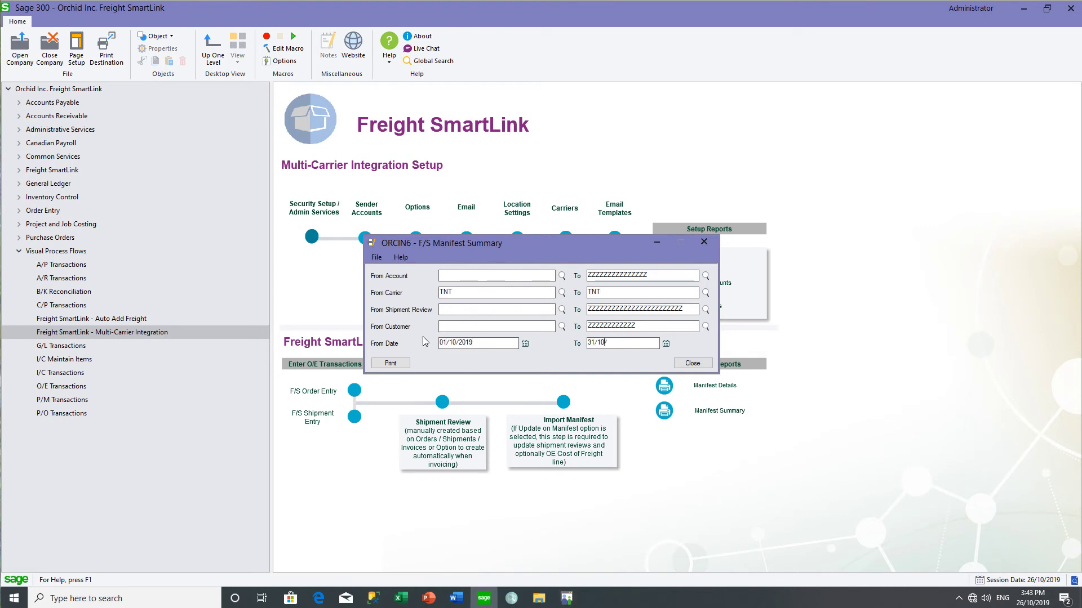
text(19)
key(Tab)
key(Return)
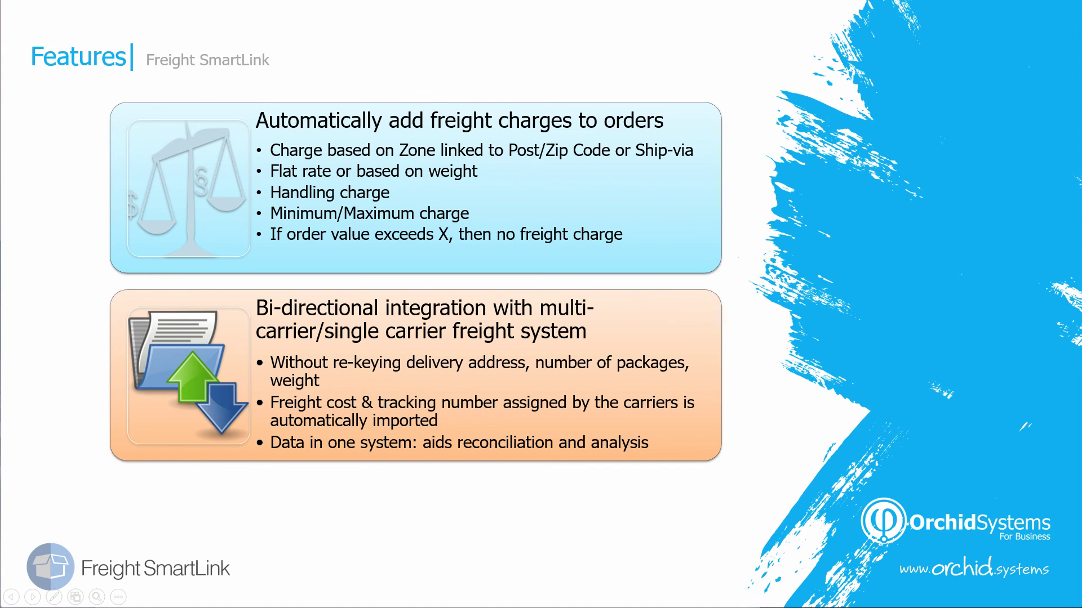
key(Right)
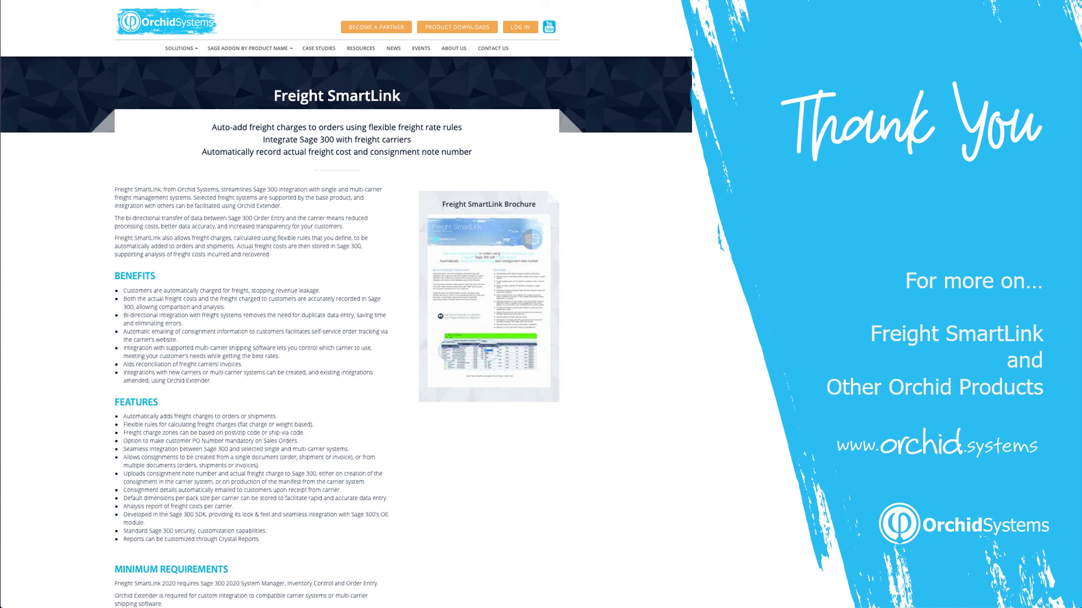